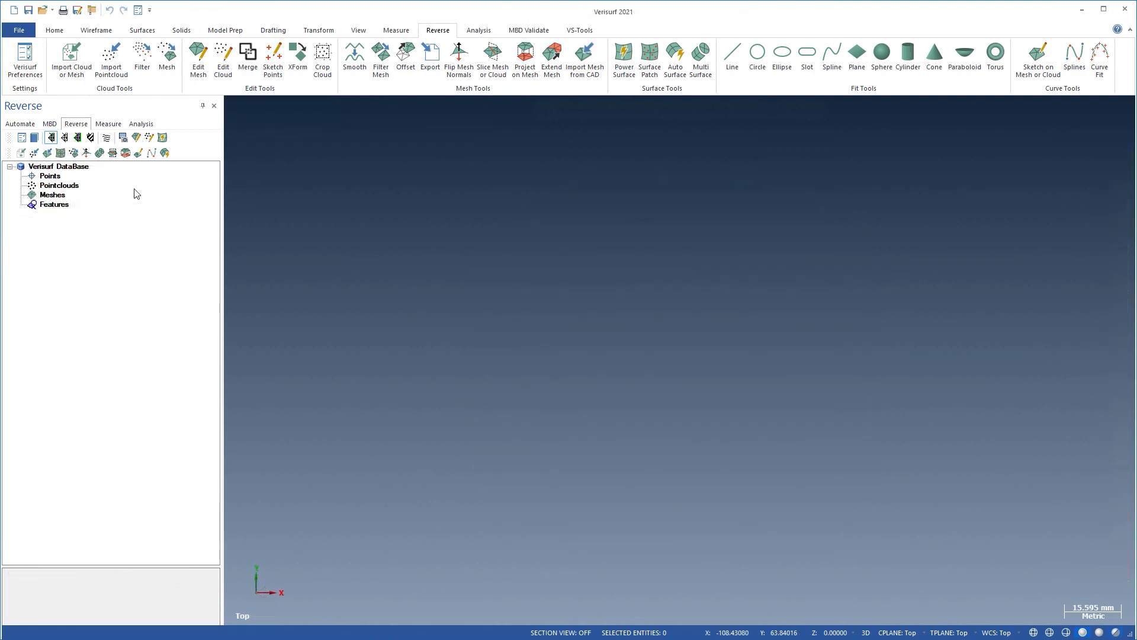
Step: Set the current system configuration to the Metric startup file and accept it
{"action": "left_click", "coordinate": [19, 29]}
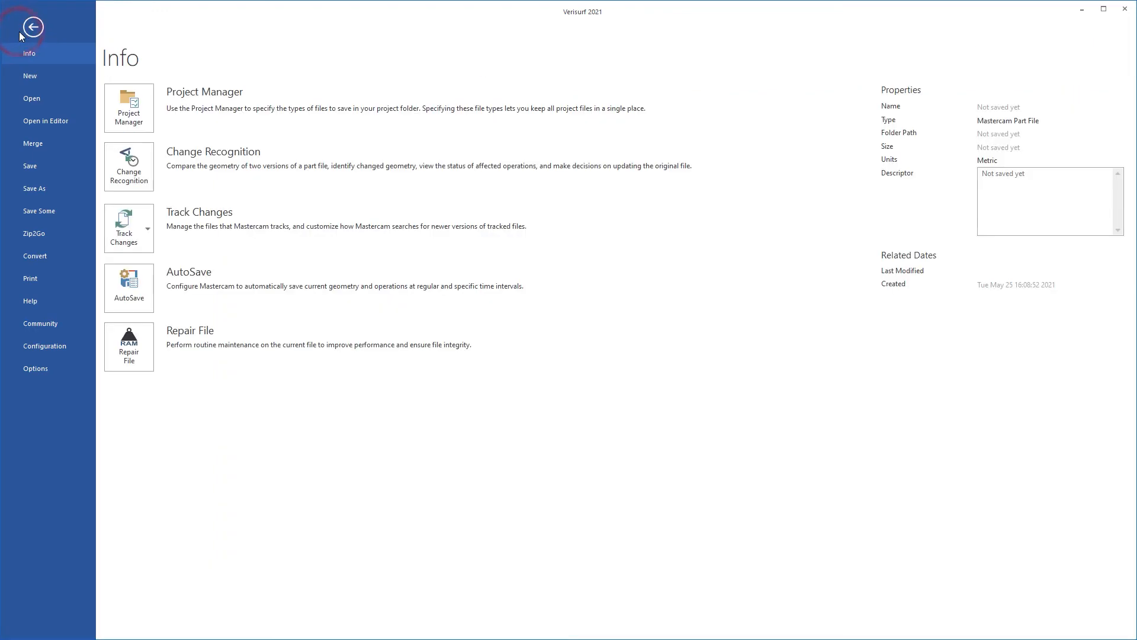
{"action": "left_click", "coordinate": [42, 345]}
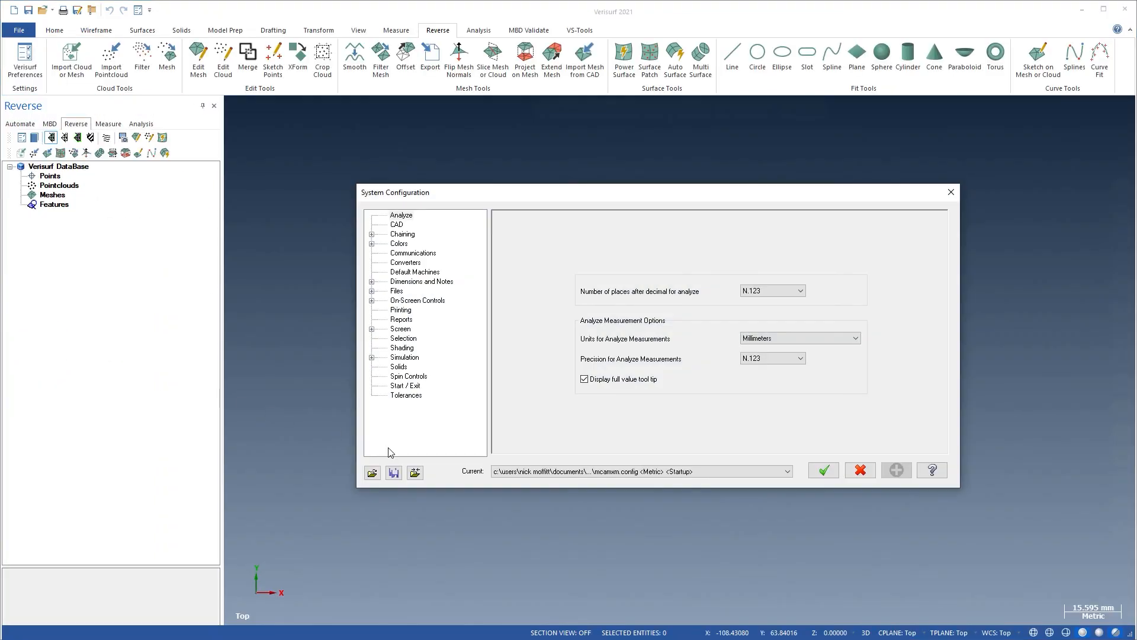
{"action": "left_click", "coordinate": [507, 472]}
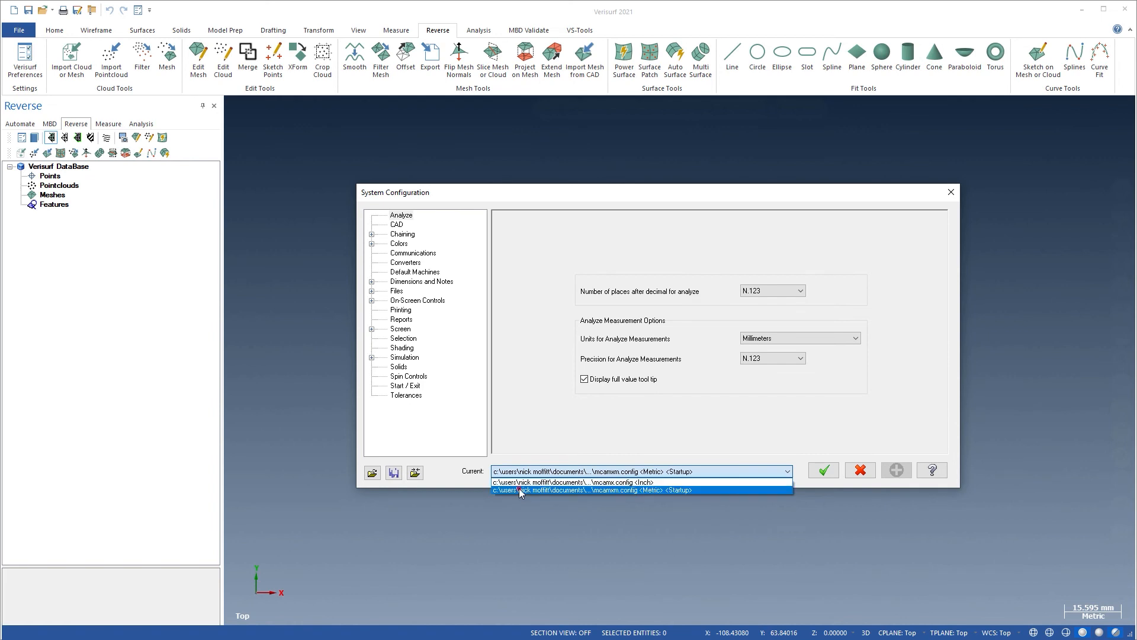
{"action": "left_click", "coordinate": [520, 491]}
{"action": "left_click", "coordinate": [821, 471]}
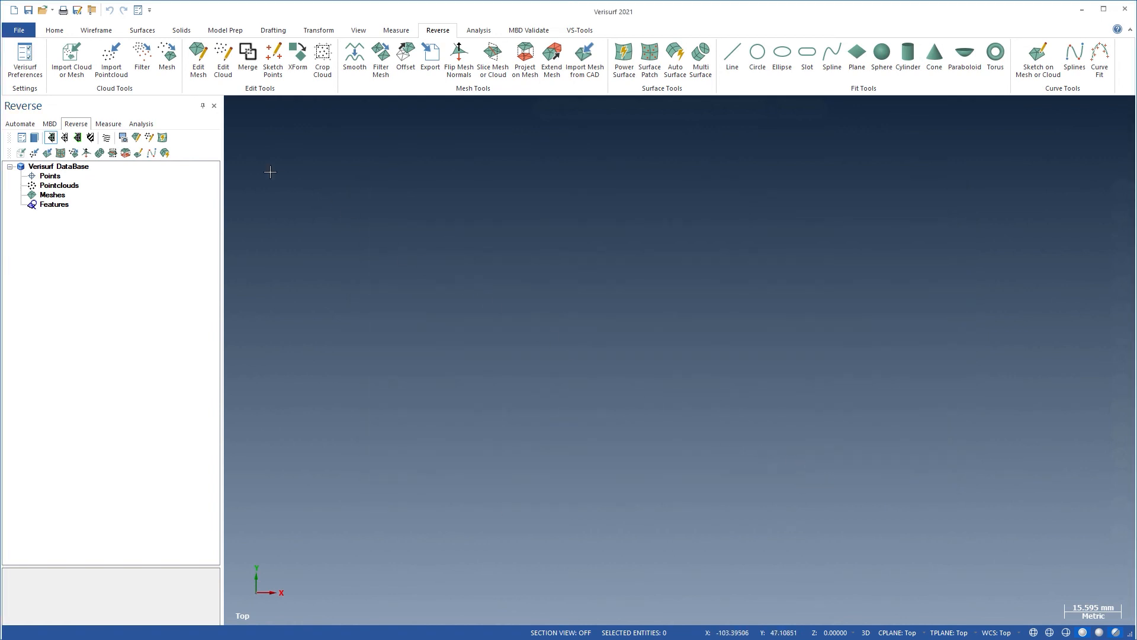
Step: Import the AluWheel STL file as a mesh
{"action": "left_click", "coordinate": [75, 67]}
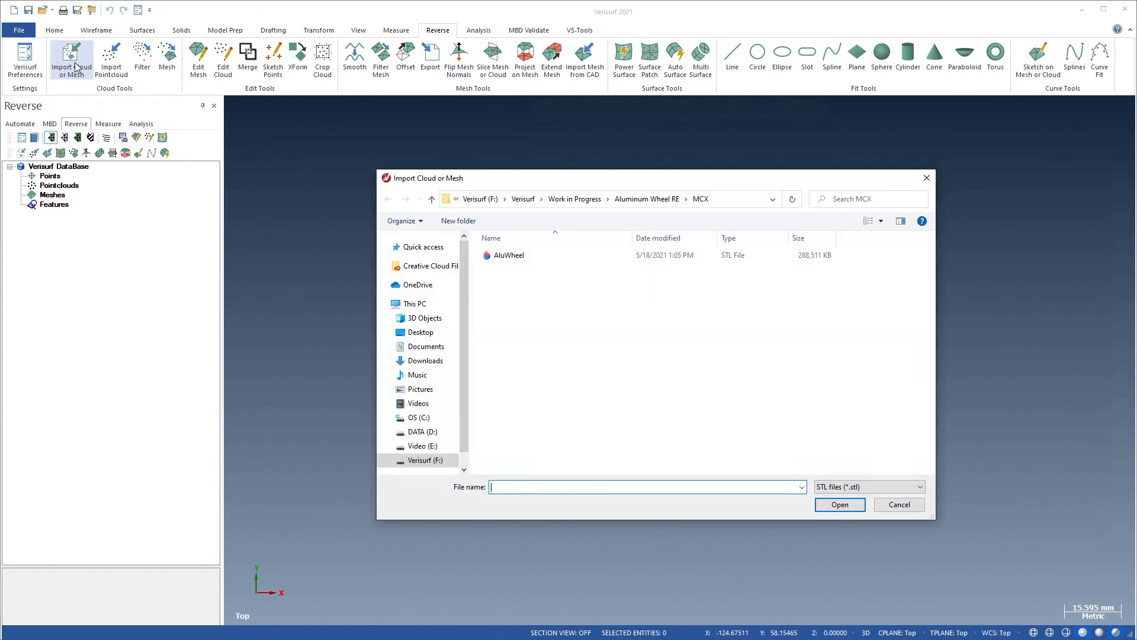
{"action": "double_click", "coordinate": [503, 255]}
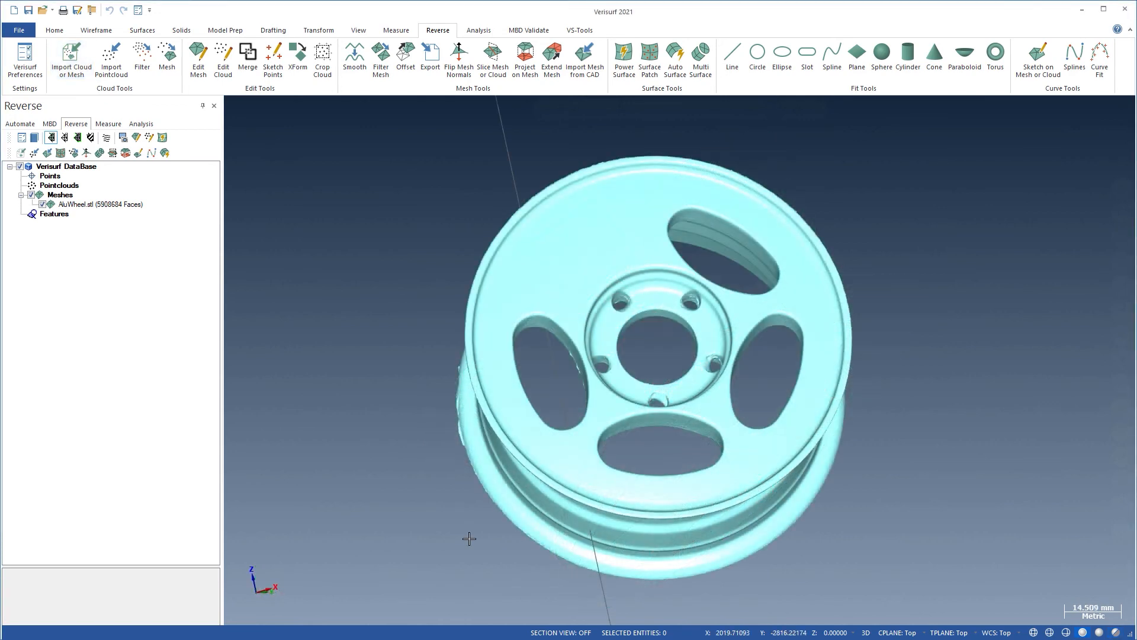
Step: Area-select the five flat mesh regions between the lug holes on the hub's mounting face and fit a plane to them automatically
{"action": "mouse_move", "coordinate": [469, 538]}
{"action": "middle_mouse_down"}
{"action": "mouse_move", "coordinate": [514, 533]}
{"action": "mouse_move", "coordinate": [509, 414]}
{"action": "middle_mouse_up"}
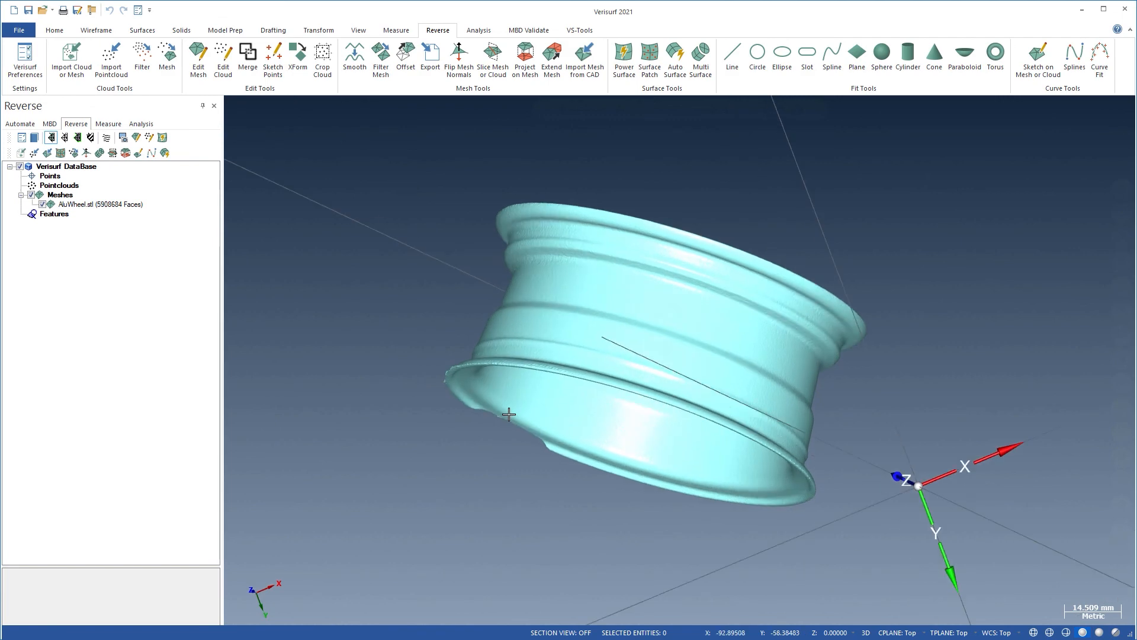
{"action": "middle_click_drag", "start_coordinate": [579, 541], "coordinate": [655, 362]}
{"action": "scroll", "coordinate": [655, 362], "scroll_direction": "up", "scroll_amount": 5}
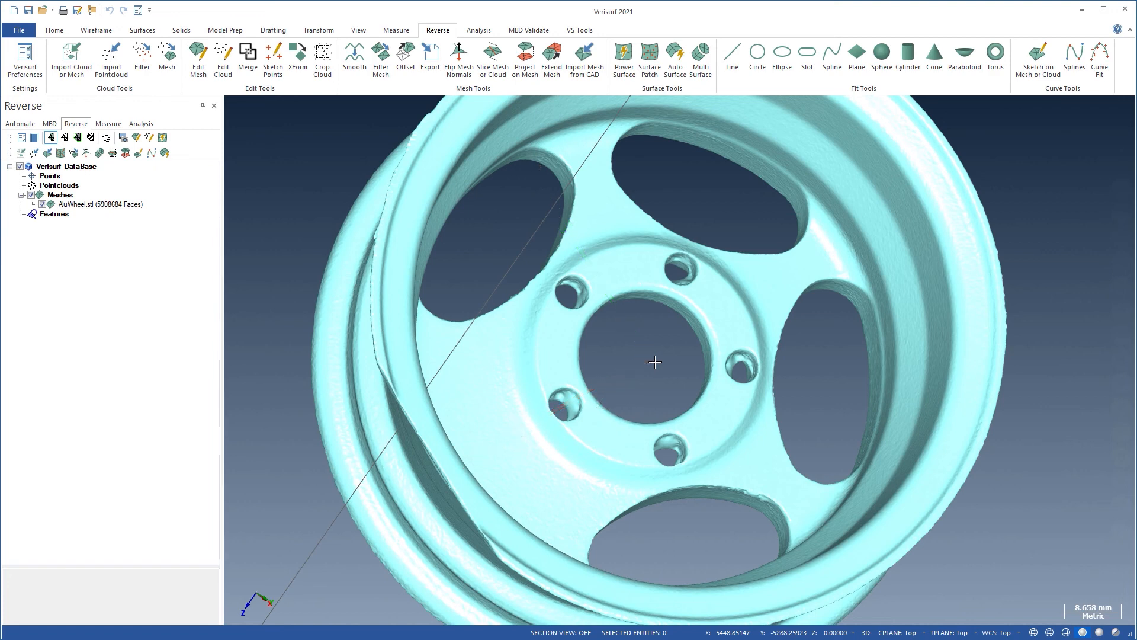
{"action": "left_click", "coordinate": [137, 138]}
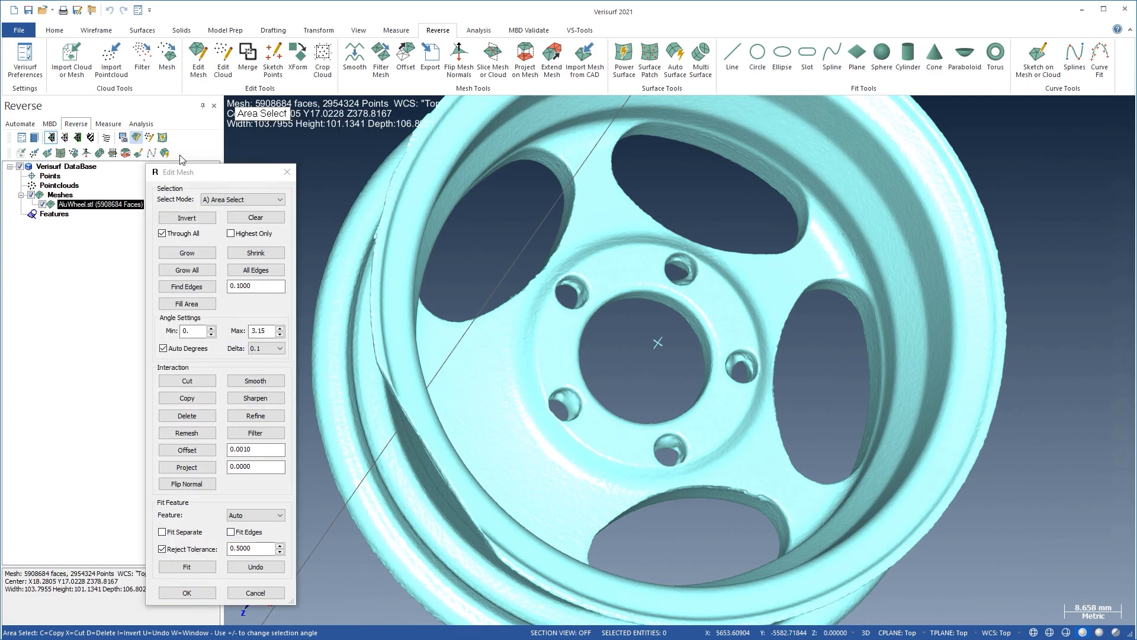
{"action": "left_click", "coordinate": [615, 271]}
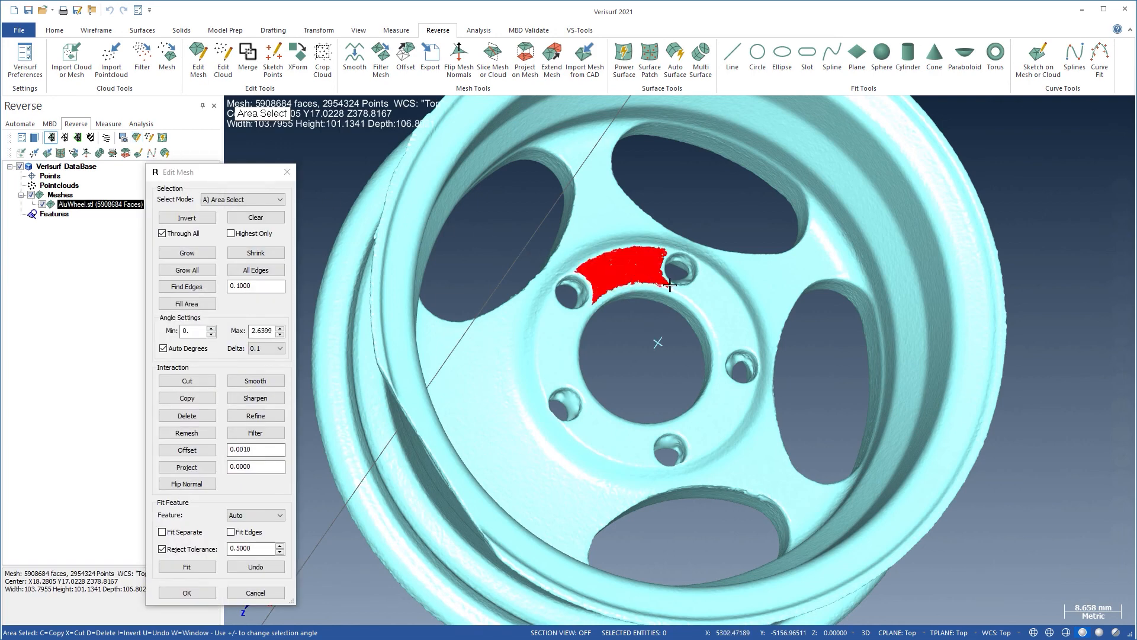
{"action": "left_click", "coordinate": [712, 309]}
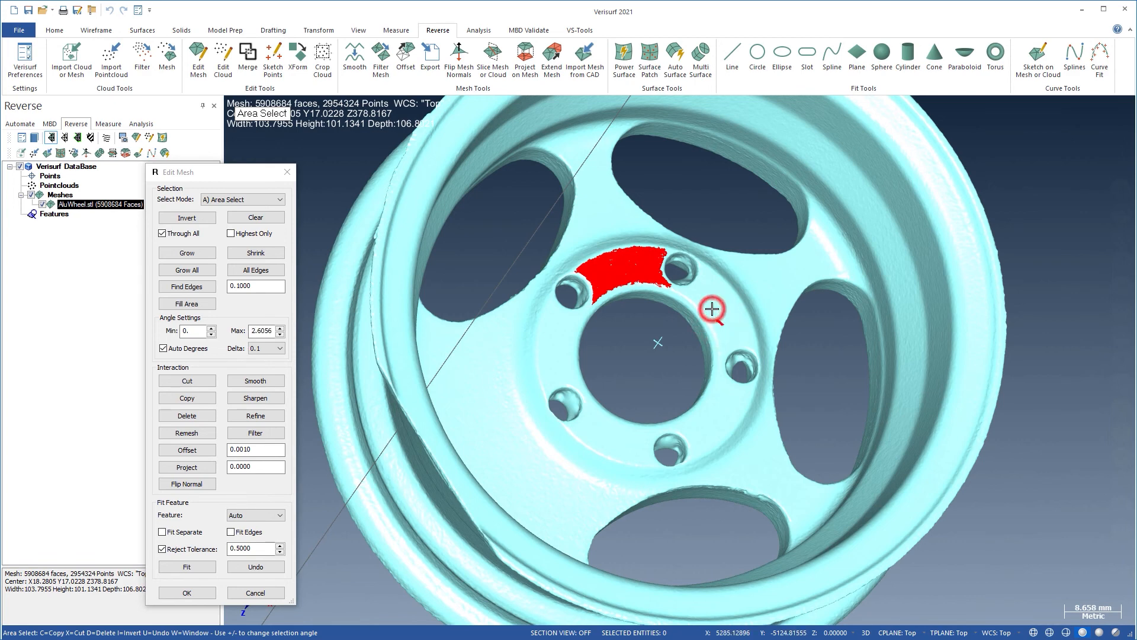
{"action": "left_click", "coordinate": [713, 395]}
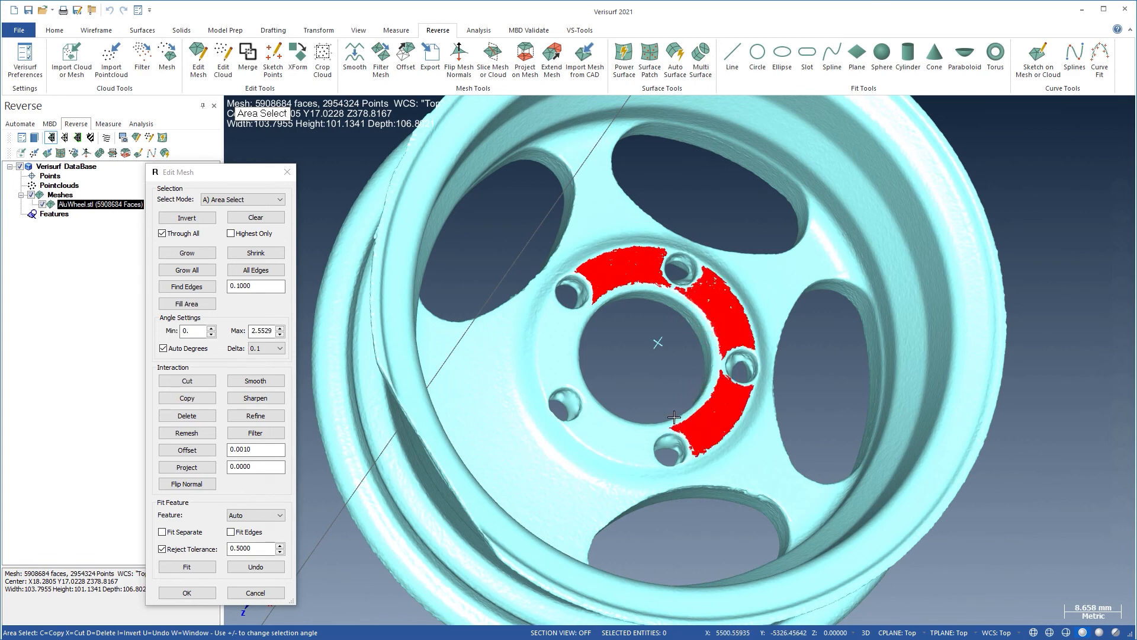
{"action": "left_click", "coordinate": [625, 437]}
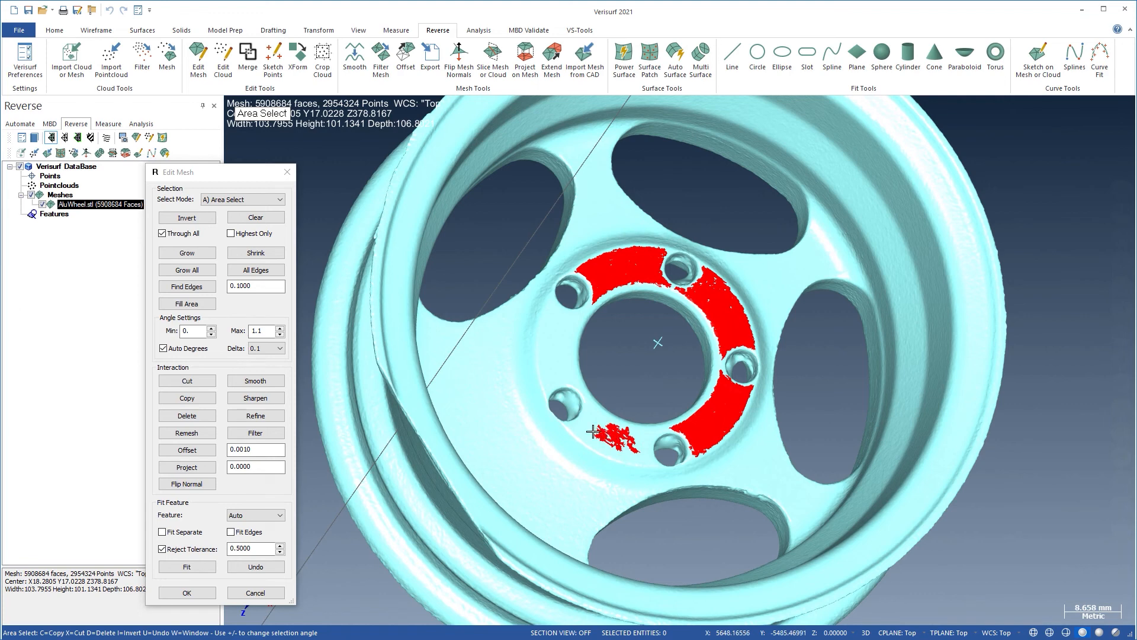
{"action": "left_click", "coordinate": [559, 366]}
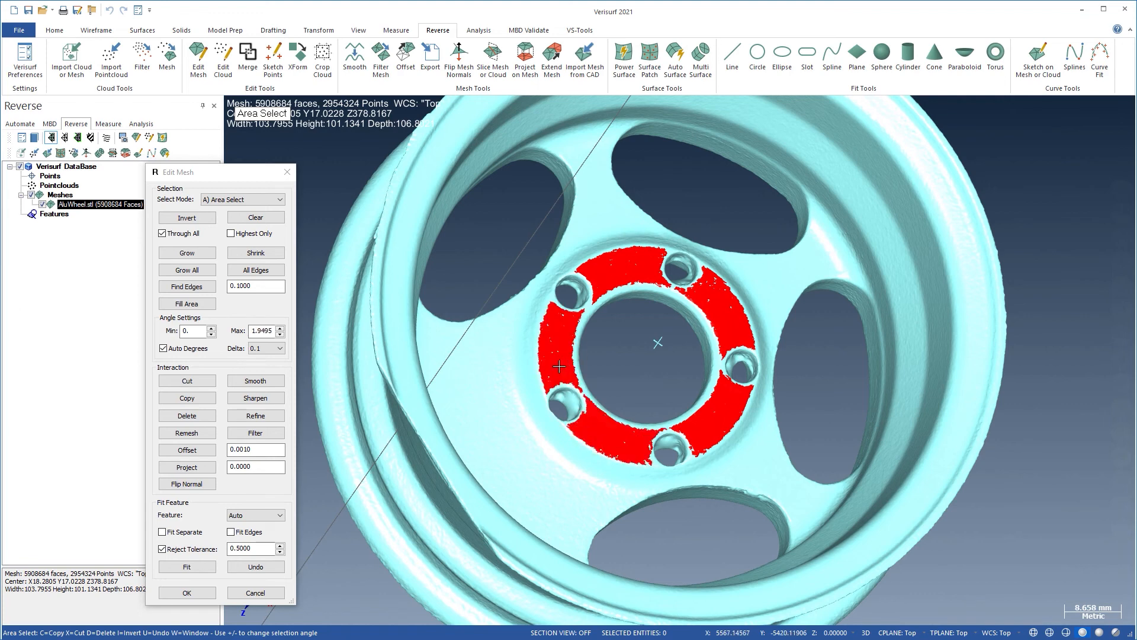
{"action": "left_click", "coordinate": [187, 567]}
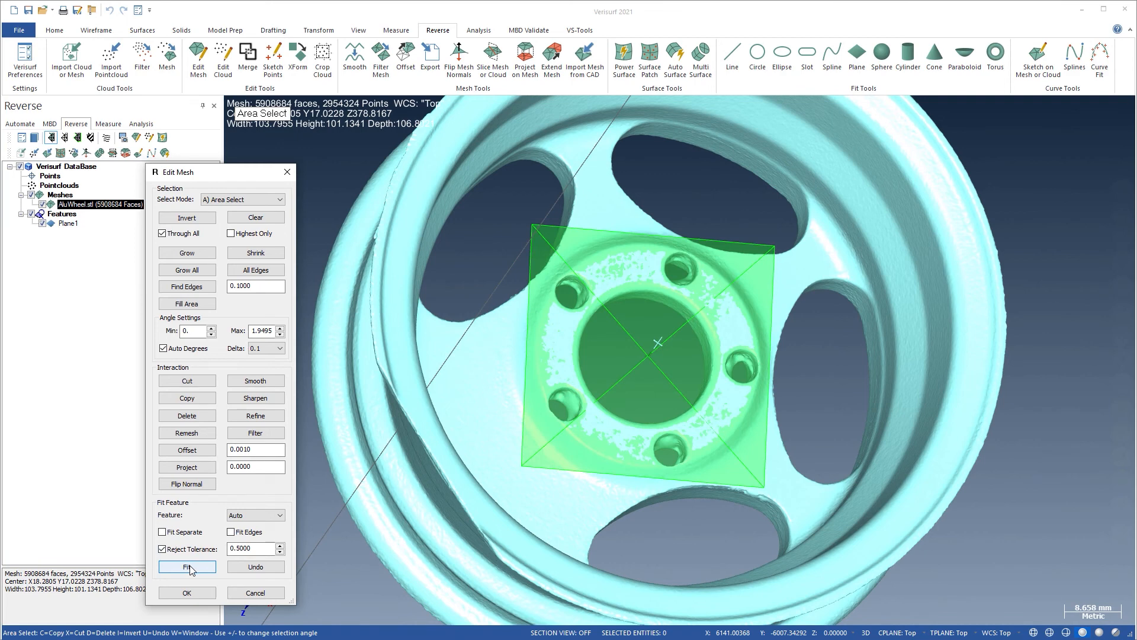
Step: Area-select the inner wall of the wheel's center bore and fit a Circle to it with Reject Tolerance off
{"action": "middle_click_drag", "start_coordinate": [655, 394], "coordinate": [693, 390]}
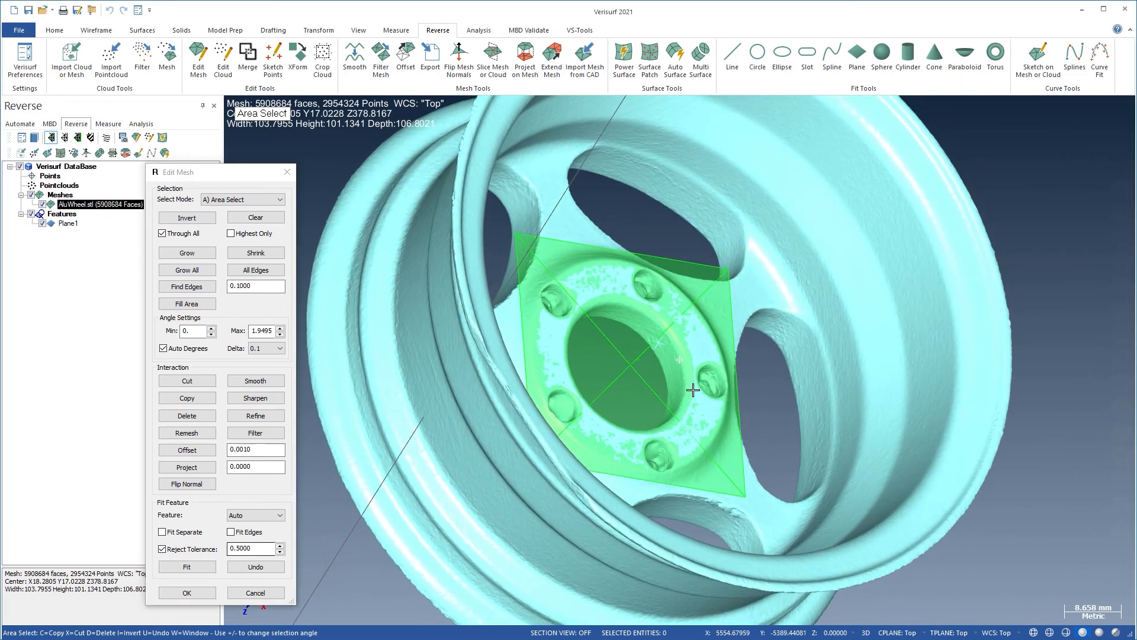
{"action": "scroll", "coordinate": [680, 363], "scroll_direction": "up", "scroll_amount": 4}
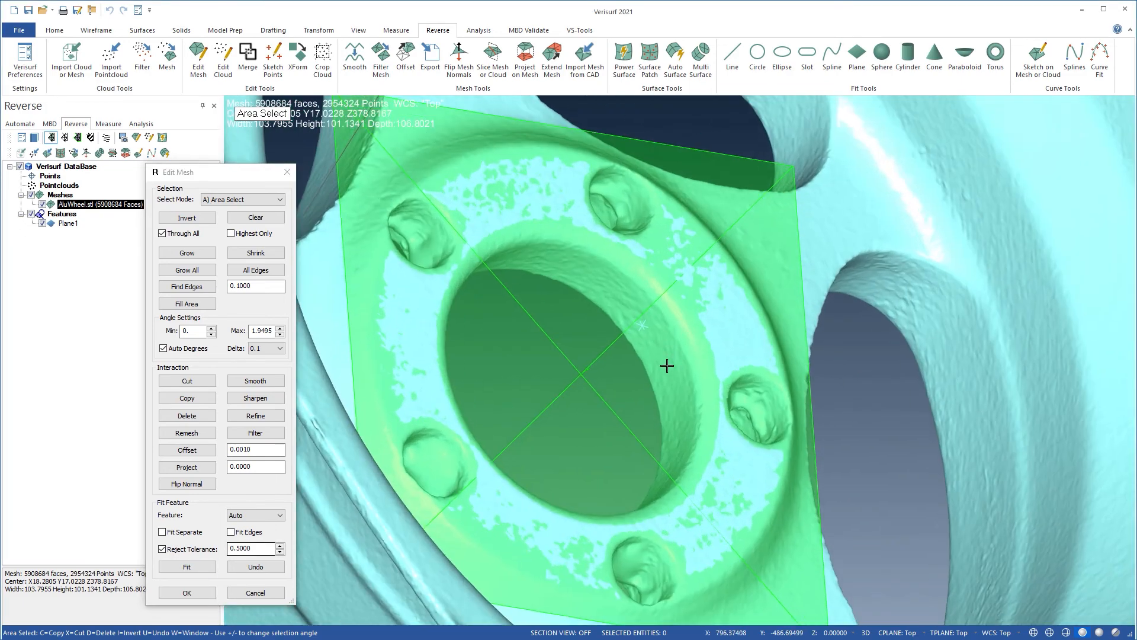
{"action": "left_click", "coordinate": [667, 366]}
{"action": "middle_click_drag", "start_coordinate": [667, 366], "coordinate": [498, 418]}
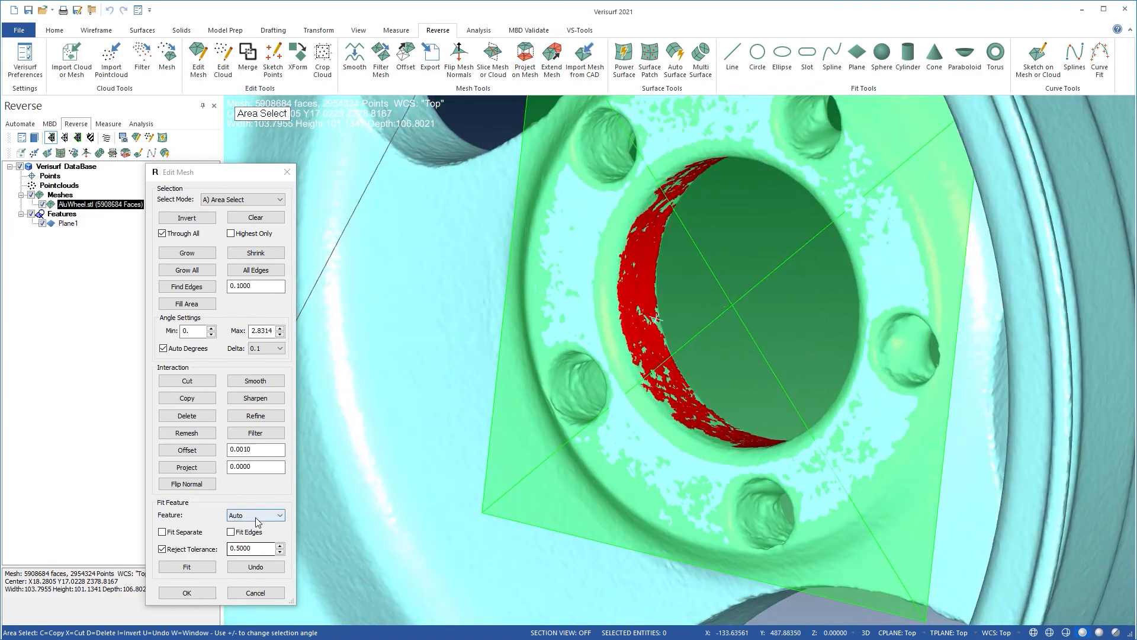
{"action": "left_click", "coordinate": [257, 515]}
{"action": "left_click", "coordinate": [242, 539]}
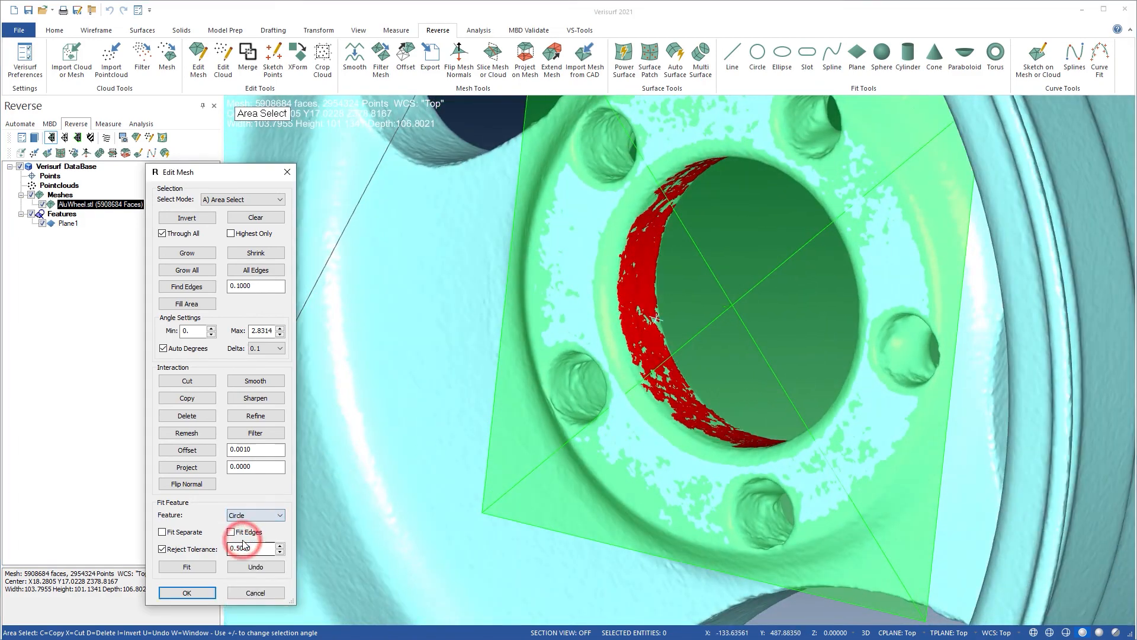
{"action": "left_click", "coordinate": [162, 549]}
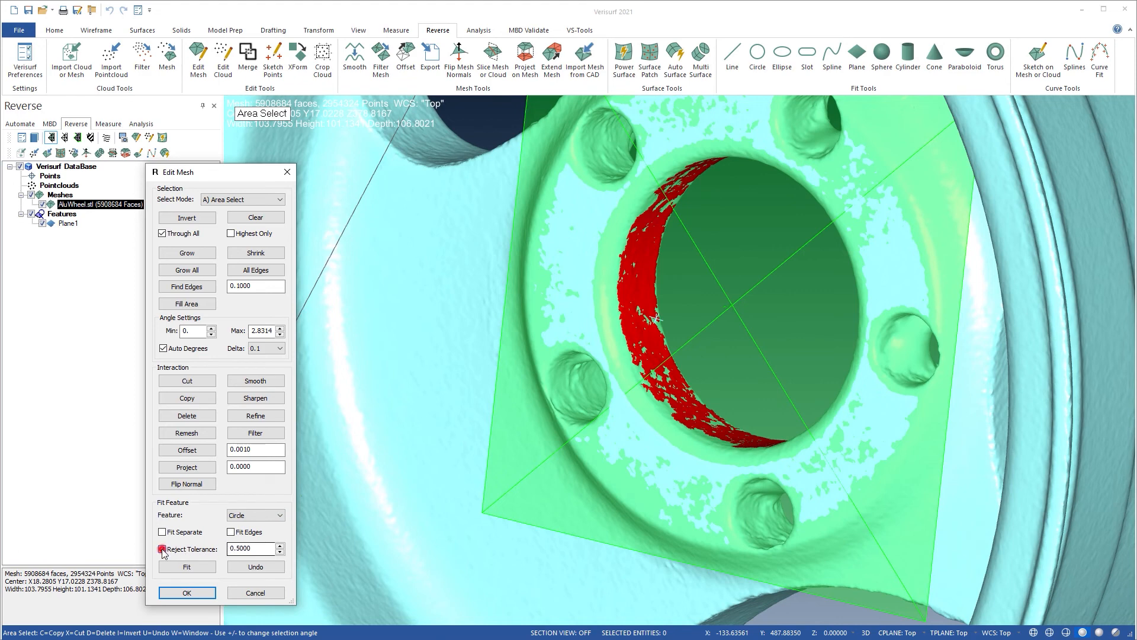
{"action": "left_click", "coordinate": [180, 567]}
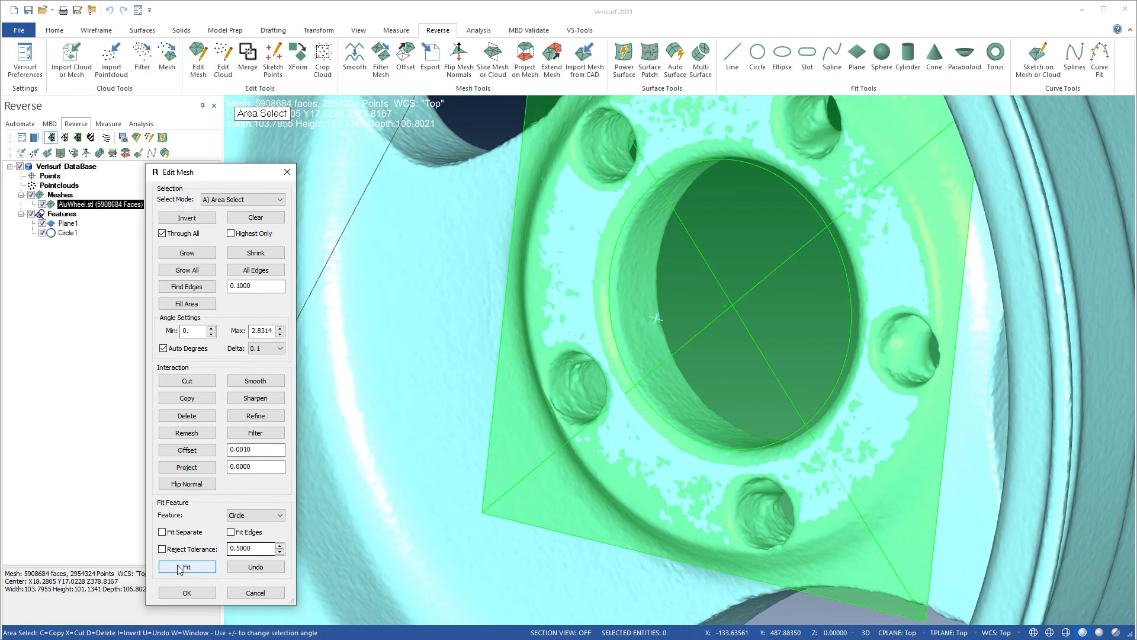
Step: Orient the view normal to the plane fitted on the hub face
{"action": "left_click", "coordinate": [125, 421]}
{"action": "left_click", "coordinate": [61, 224]}
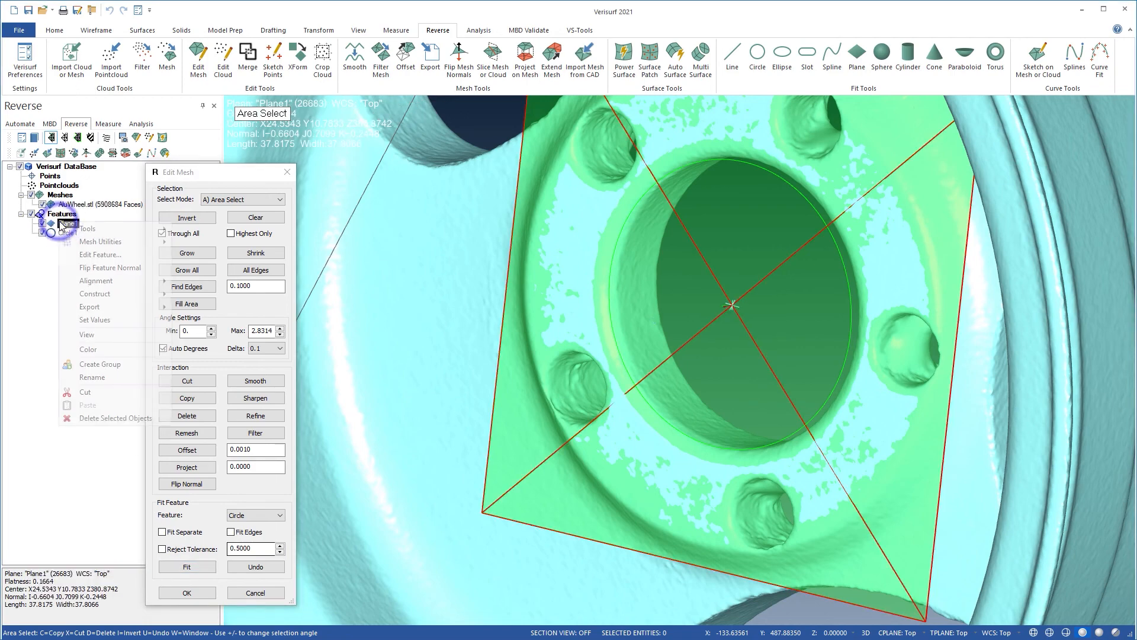
{"action": "right_click", "coordinate": [61, 224]}
{"action": "left_click", "coordinate": [89, 334]}
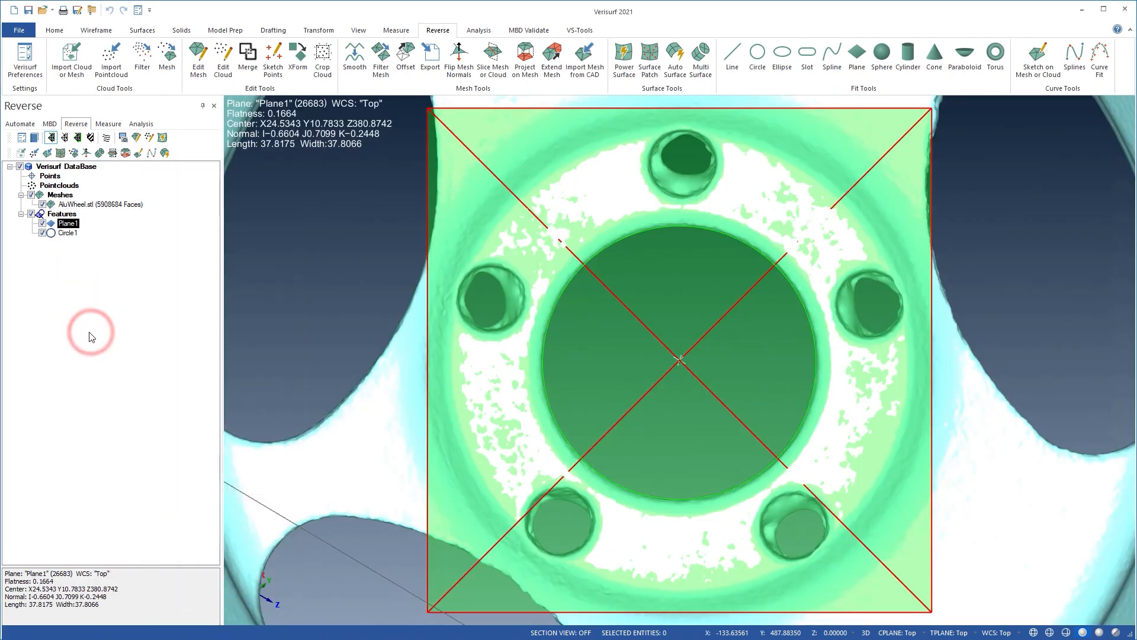
{"action": "scroll", "coordinate": [584, 372], "scroll_direction": "down", "scroll_amount": 2}
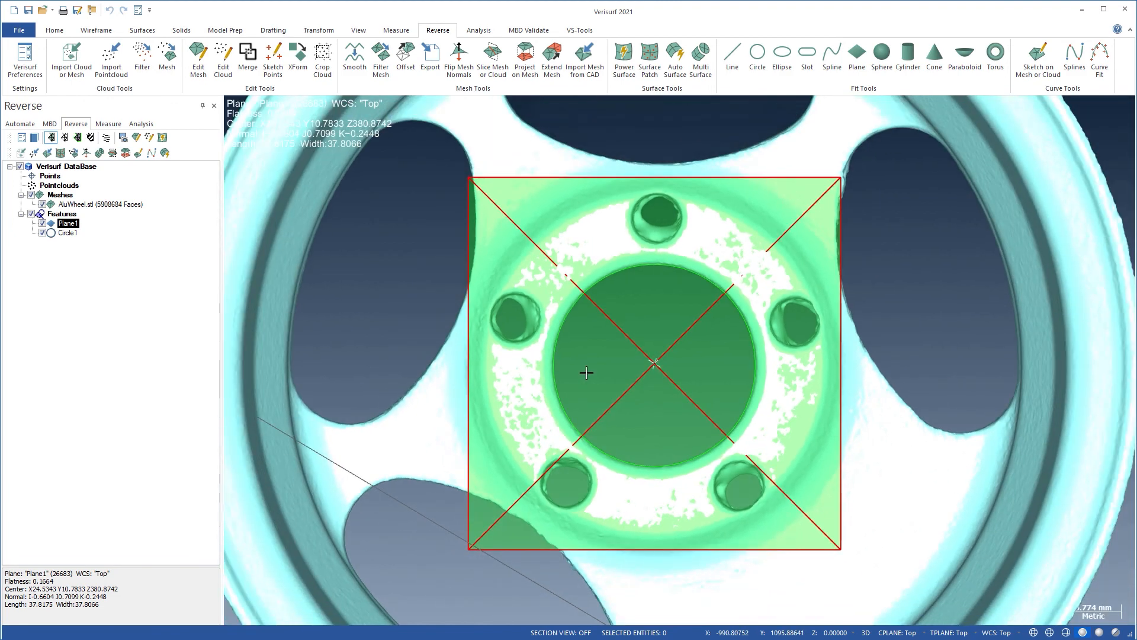
Step: Select the lower-right lug hole's mesh with an enlarged Round Disc and fit a Circle to it with Reject Tolerance off
{"action": "left_click", "coordinate": [136, 138]}
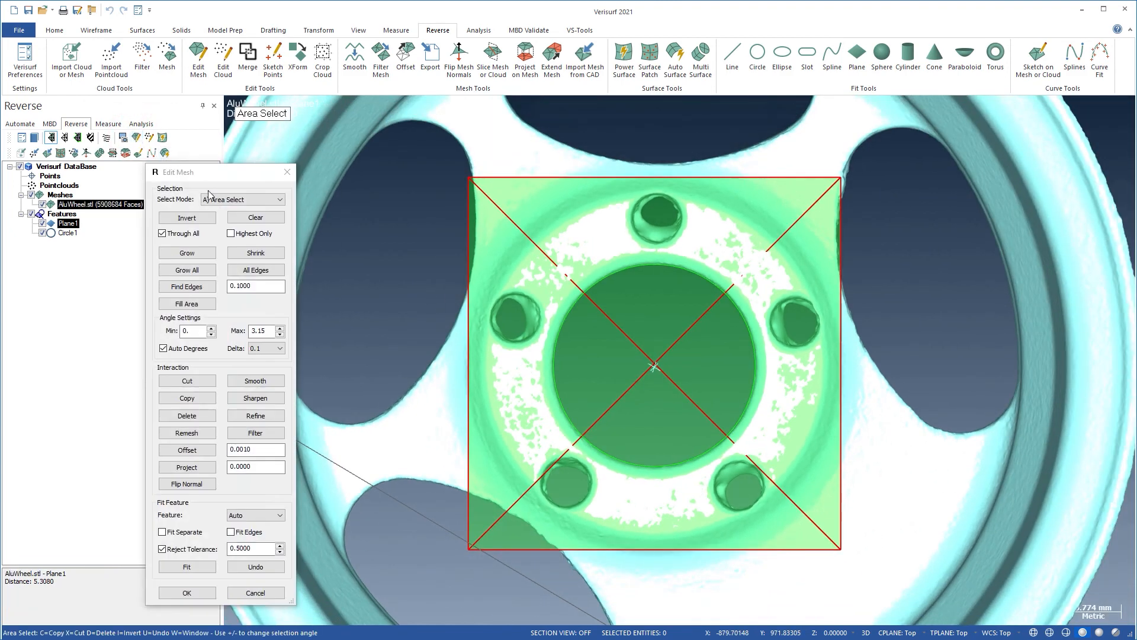
{"action": "left_click", "coordinate": [216, 200]}
{"action": "left_click", "coordinate": [221, 232]}
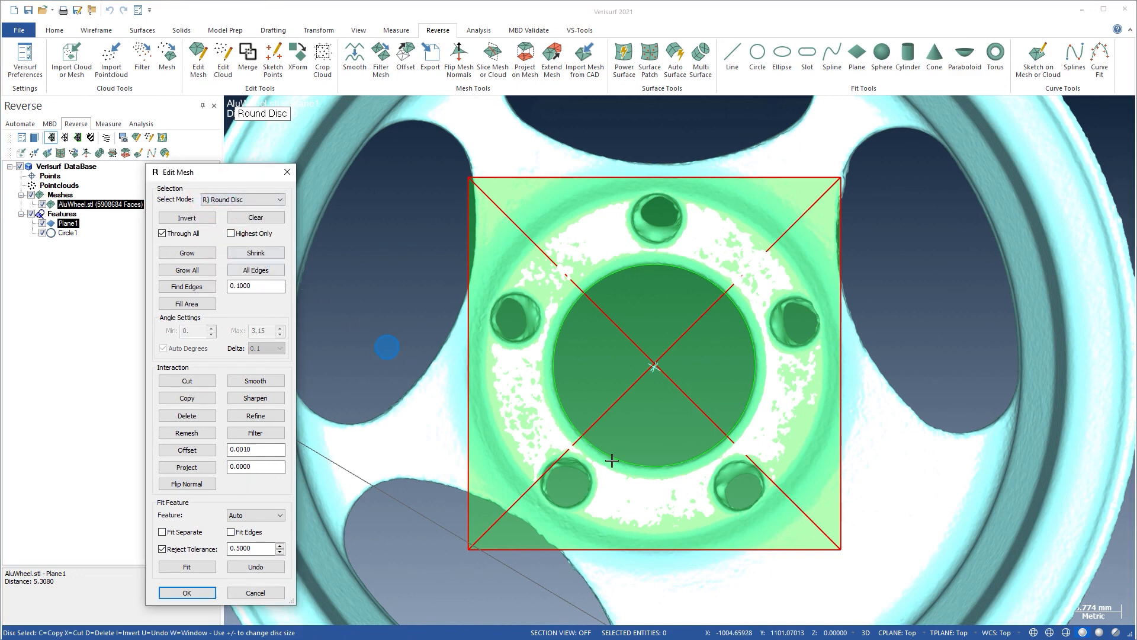
{"action": "key", "text": "plus"}
{"action": "key", "text": "plus"}
{"action": "key", "text": "plus"}
{"action": "key", "text": "plus"}
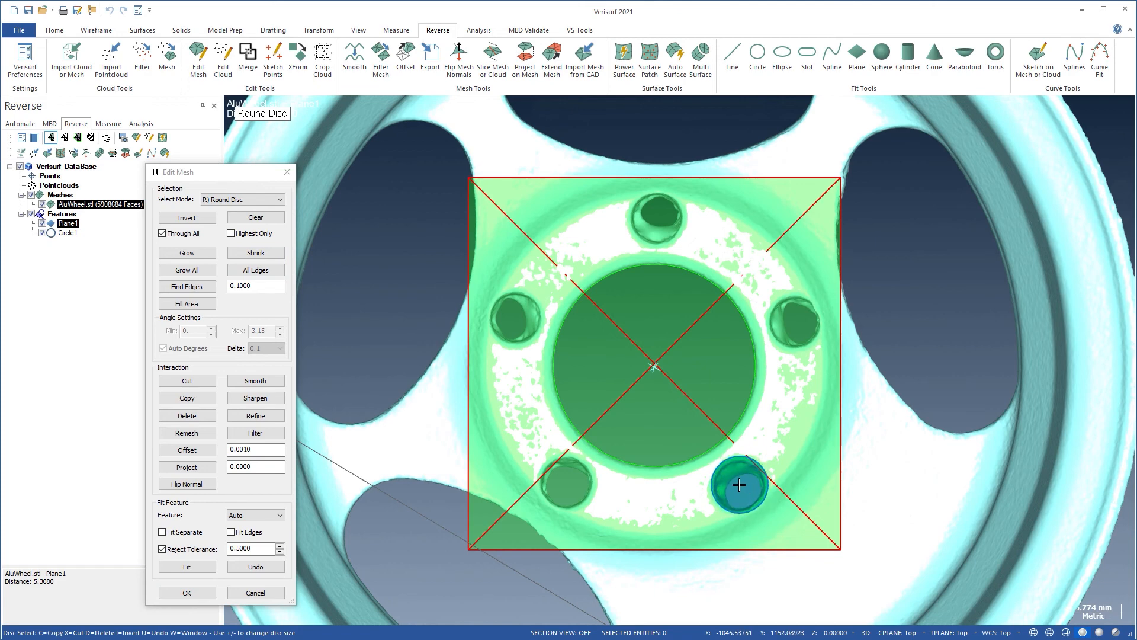
{"action": "left_click", "coordinate": [739, 484]}
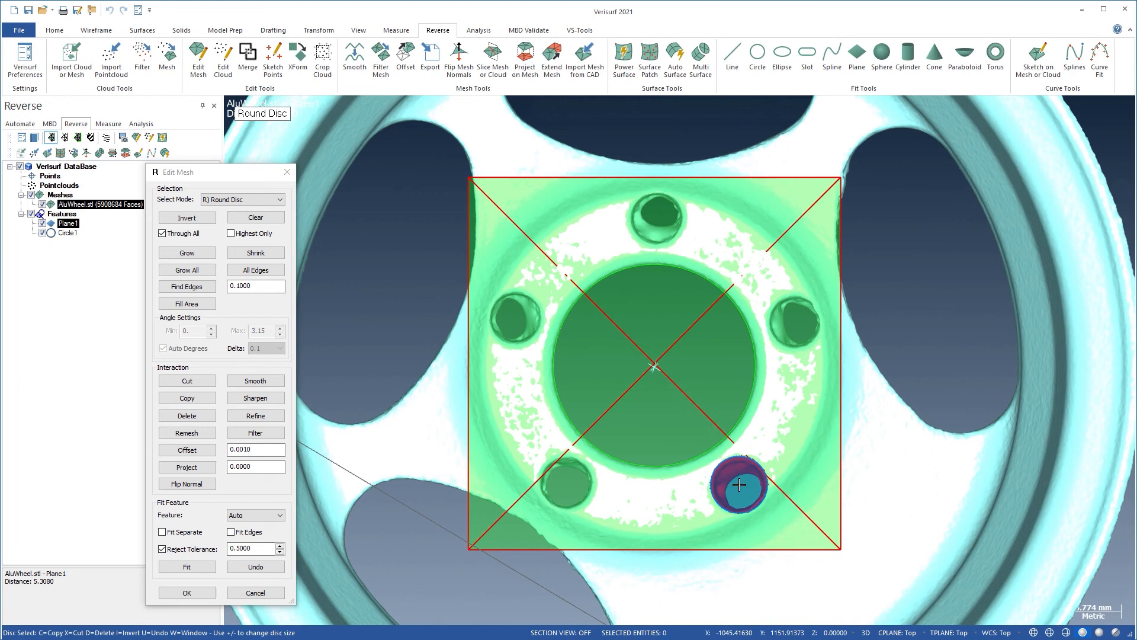
{"action": "left_click", "coordinate": [265, 515]}
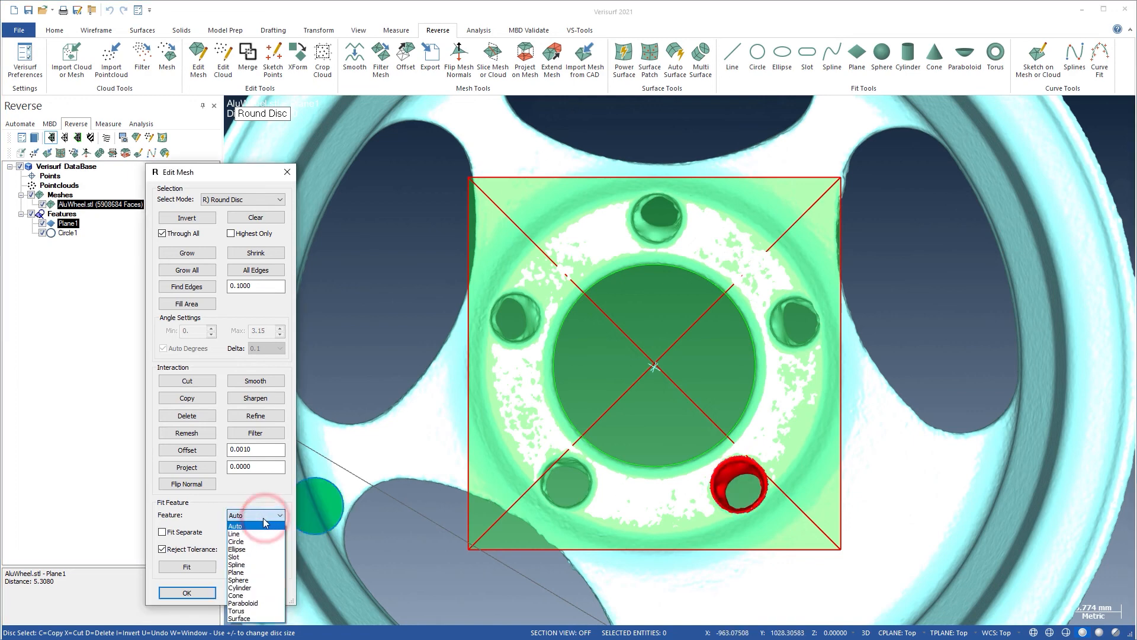
{"action": "left_click", "coordinate": [240, 542]}
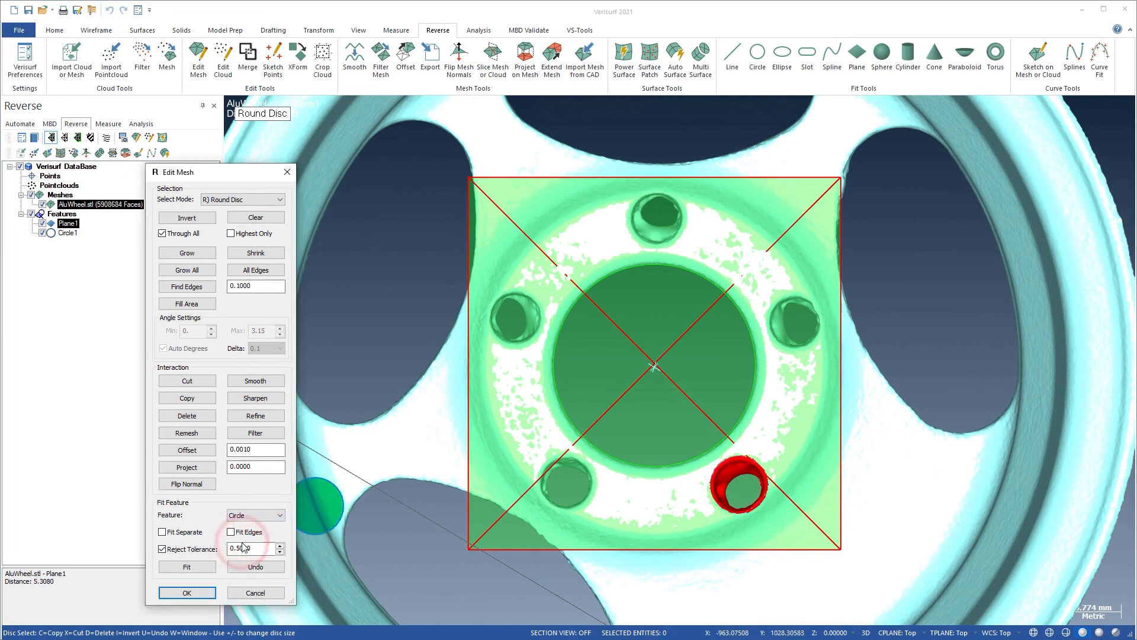
{"action": "left_click", "coordinate": [204, 553]}
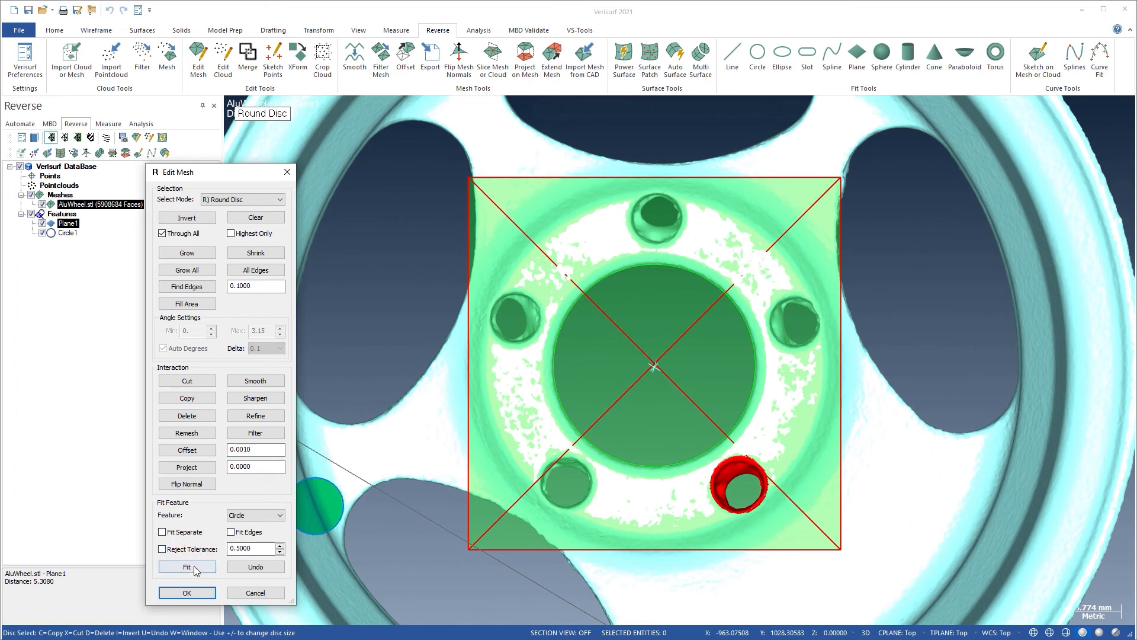
{"action": "left_click", "coordinate": [197, 569]}
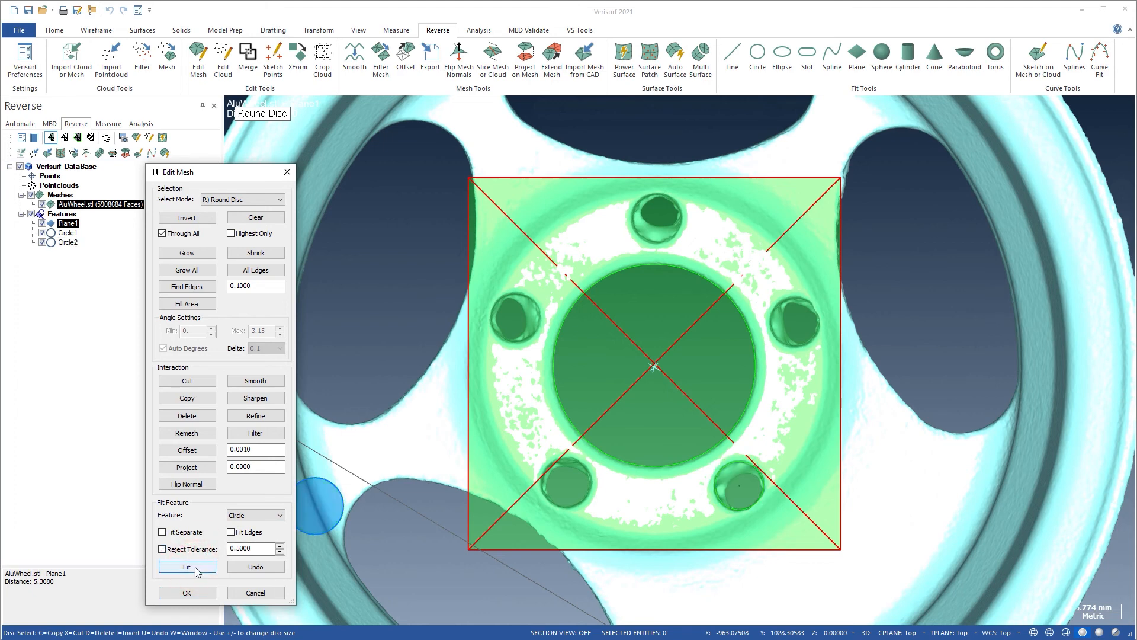
{"action": "left_click", "coordinate": [190, 589]}
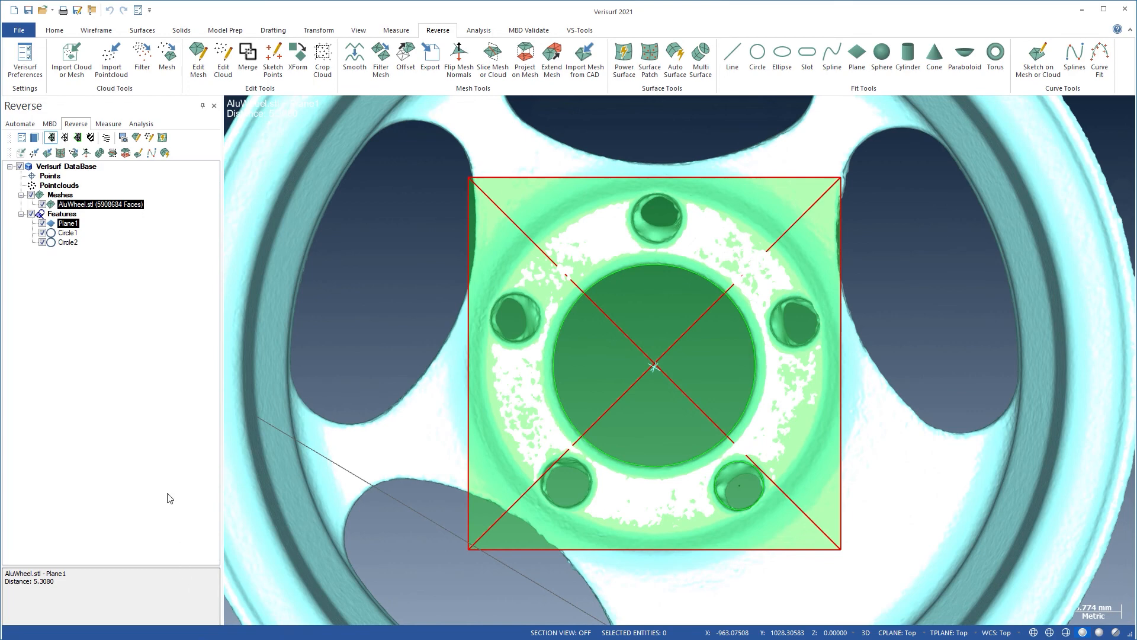
Step: Clear the selection and hide the AluWheel mesh, leaving the fitted plane and circles displayed
{"action": "left_click", "coordinate": [81, 280]}
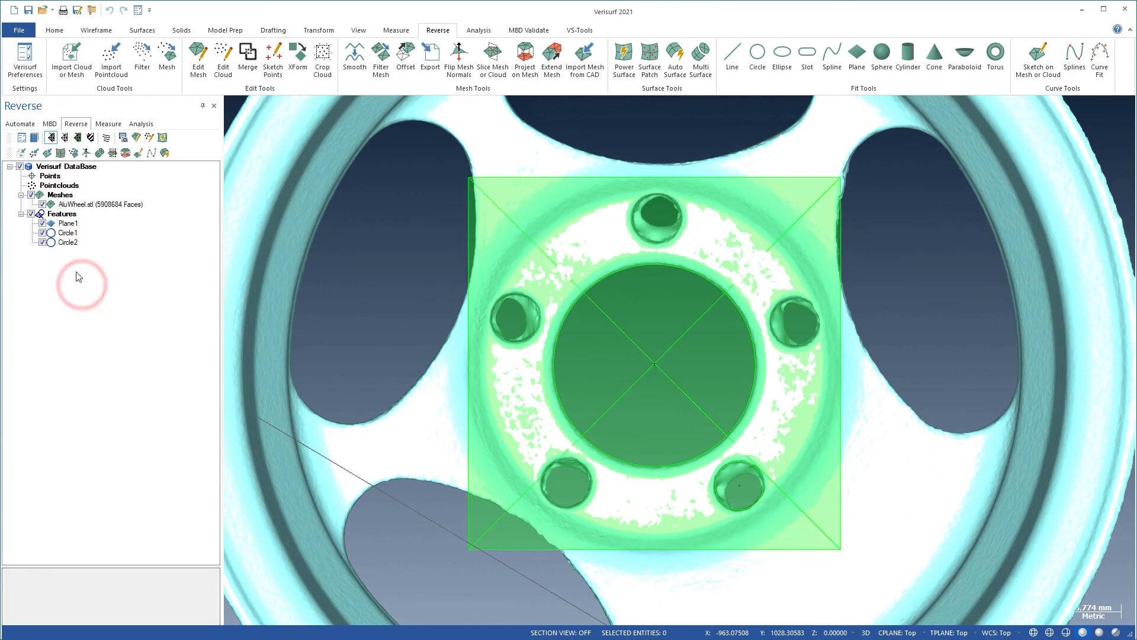
{"action": "left_click", "coordinate": [42, 204]}
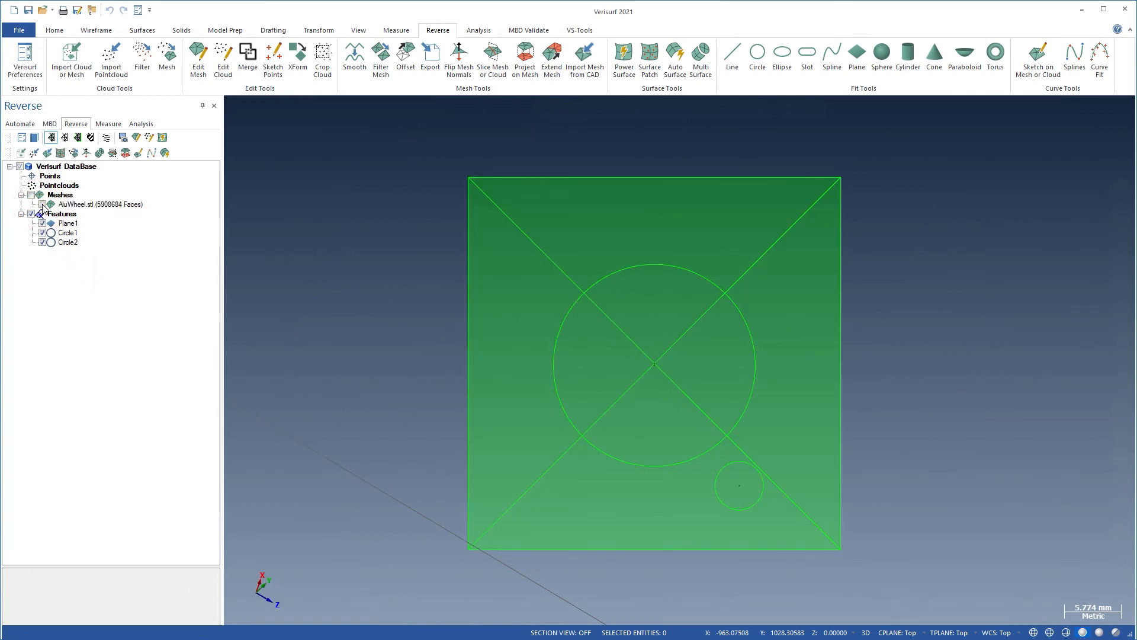
Step: Create a feature alignment with Plane1 as the Z- primary plane, Circle1 to Circle2 as X+, and the origin on Circle1 and Plane1
{"action": "left_click", "coordinate": [105, 124]}
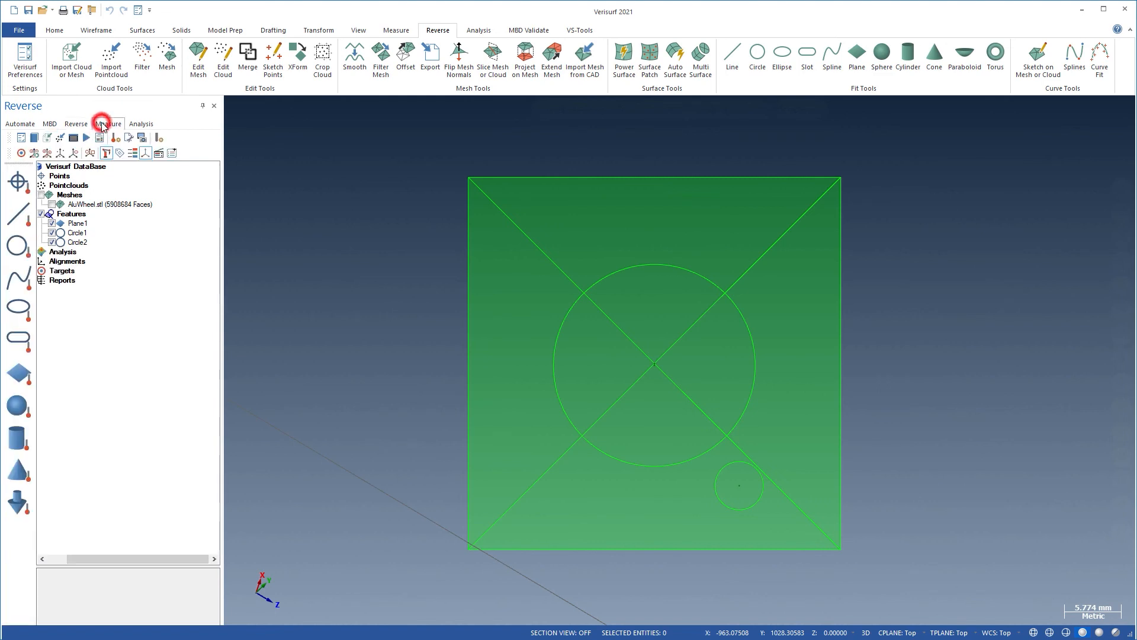
{"action": "left_click", "coordinate": [73, 154]}
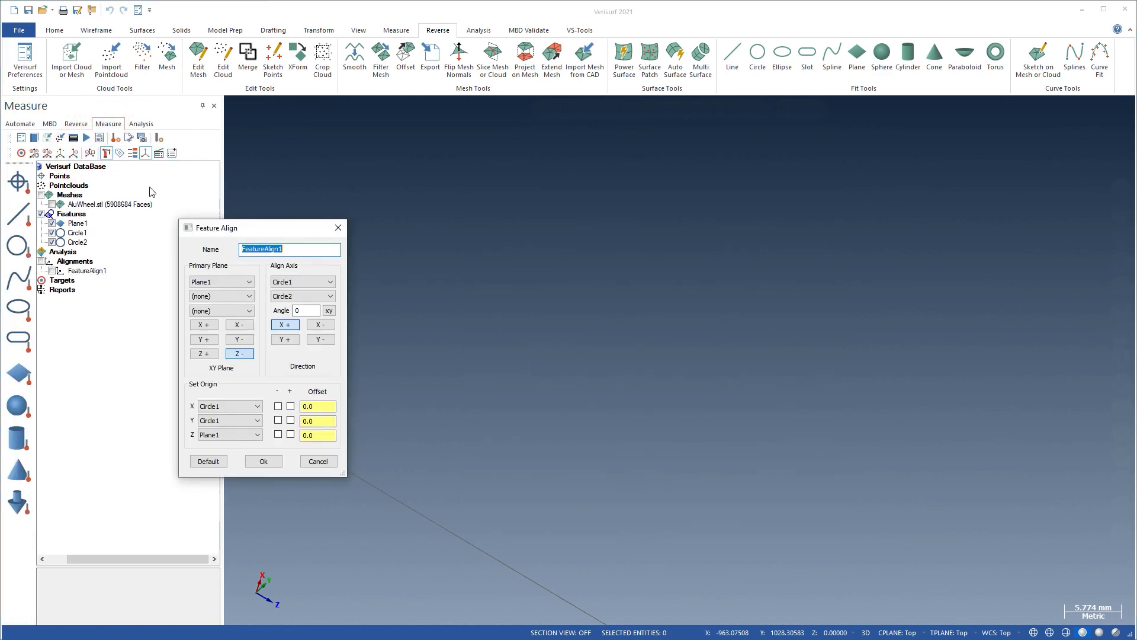
{"action": "right_click", "coordinate": [394, 297]}
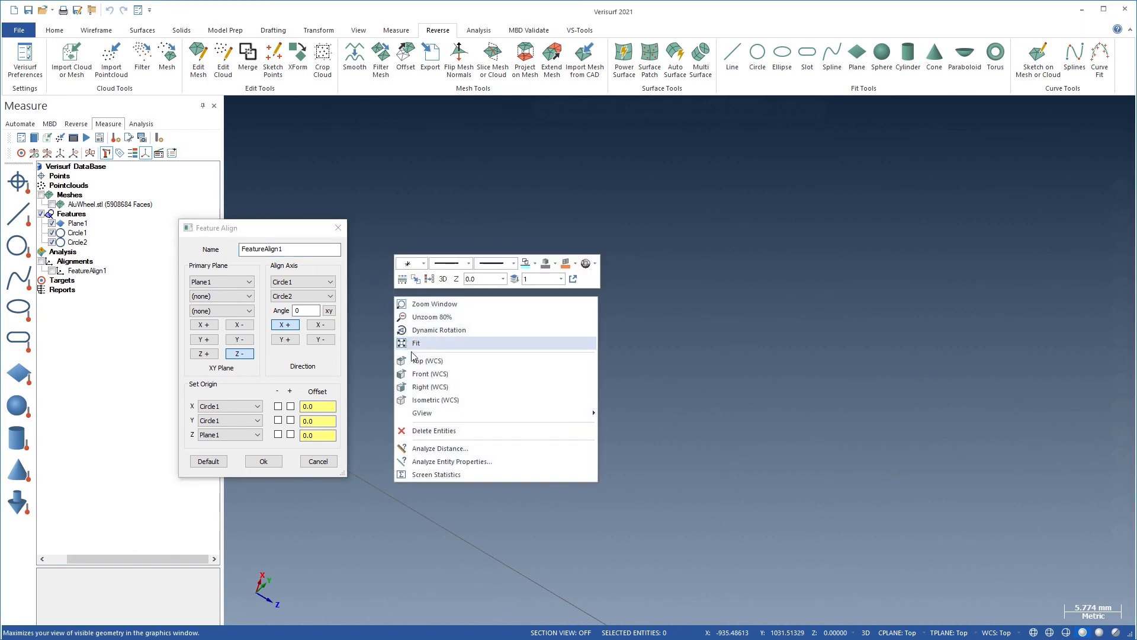
{"action": "left_click", "coordinate": [417, 361]}
{"action": "right_click", "coordinate": [414, 358]}
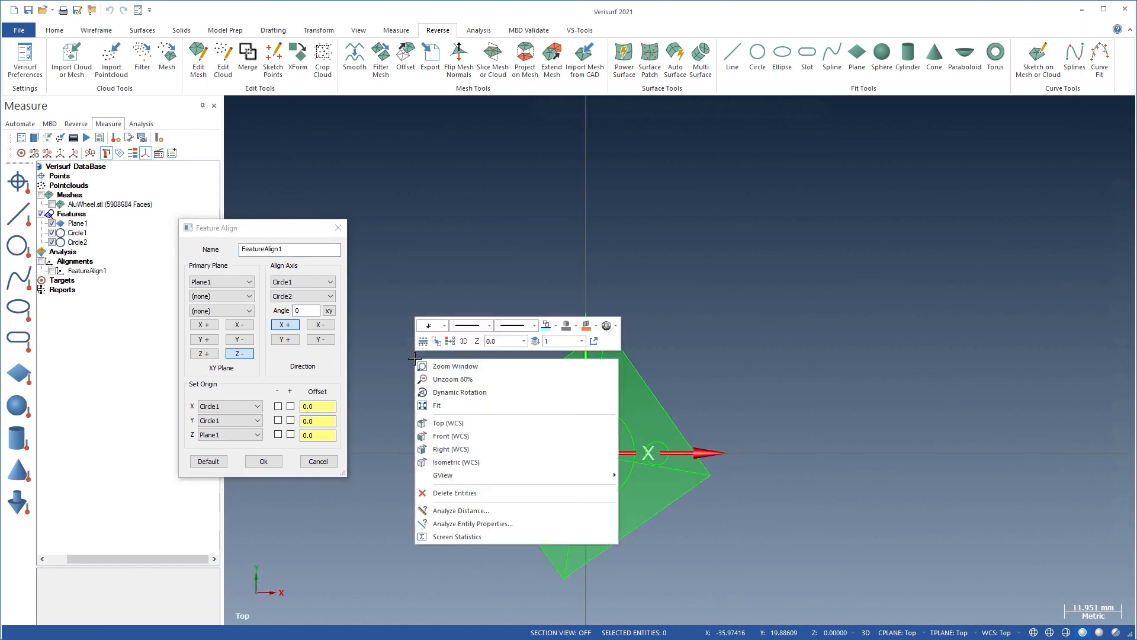
{"action": "left_click", "coordinate": [436, 403]}
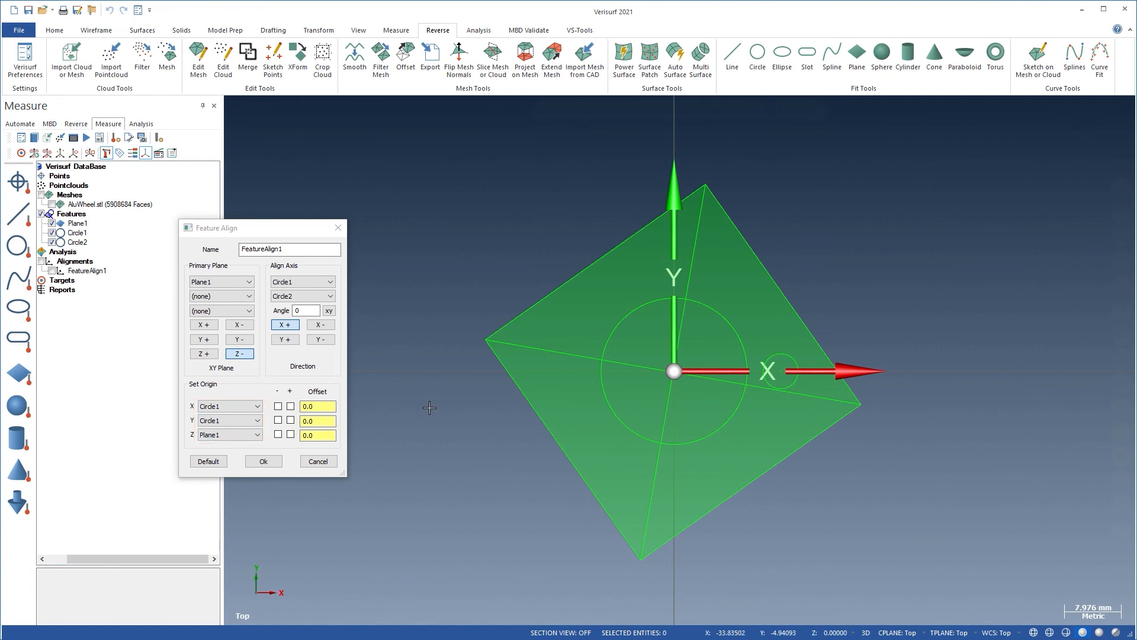
{"action": "left_click", "coordinate": [264, 460]}
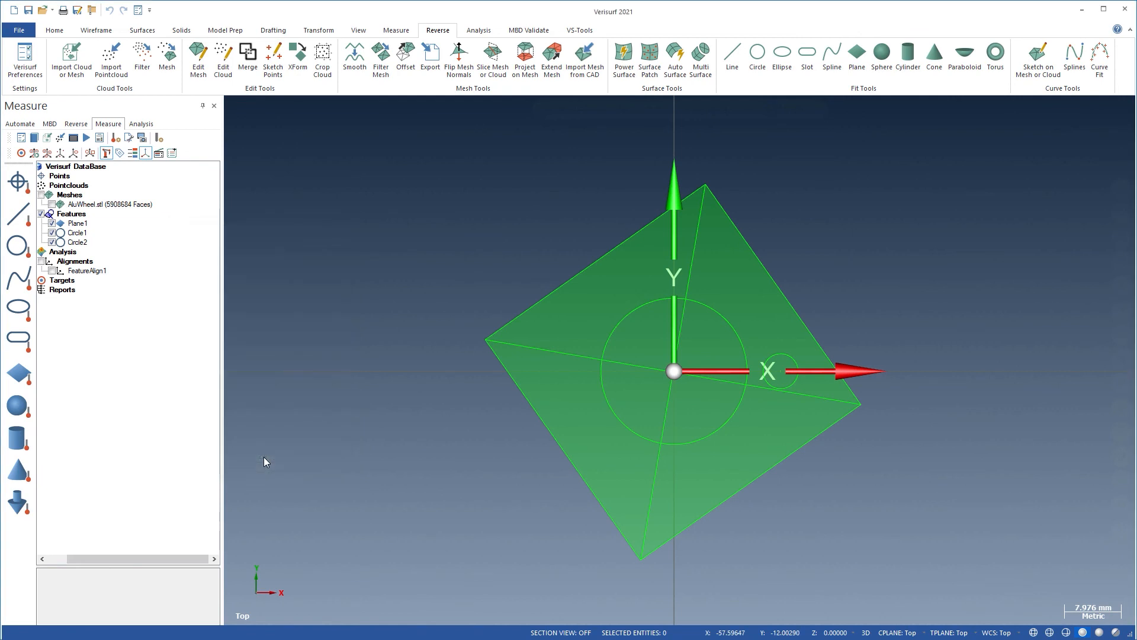
Step: Display only the AluWheel mesh in isometric view, with the fitted features and the alignment axes hidden
{"action": "left_click", "coordinate": [40, 215]}
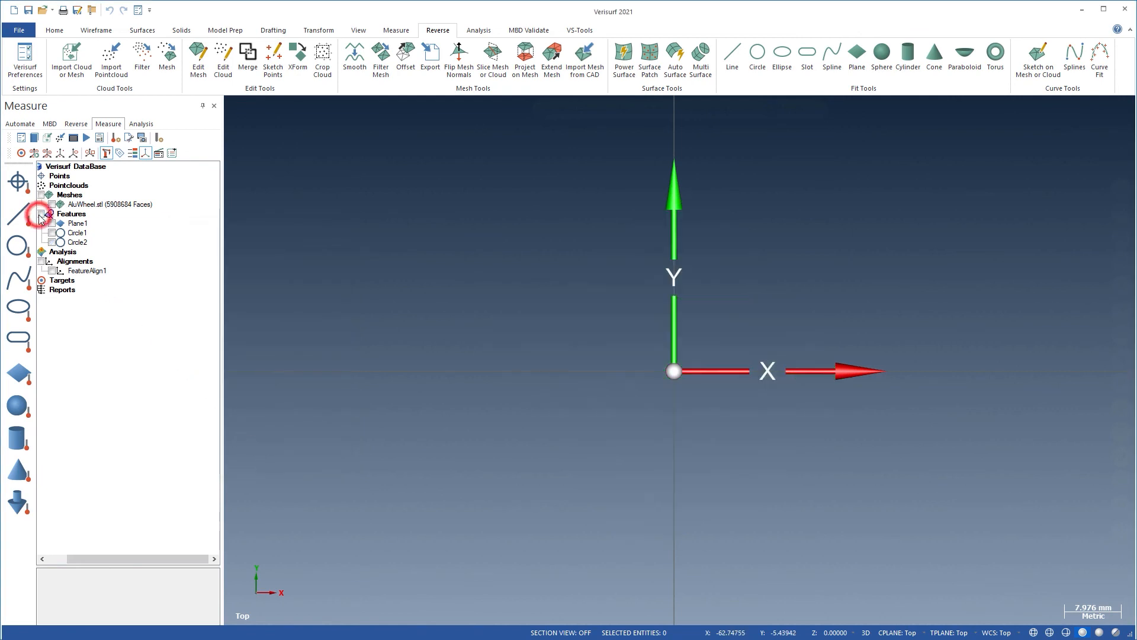
{"action": "left_click", "coordinate": [51, 205]}
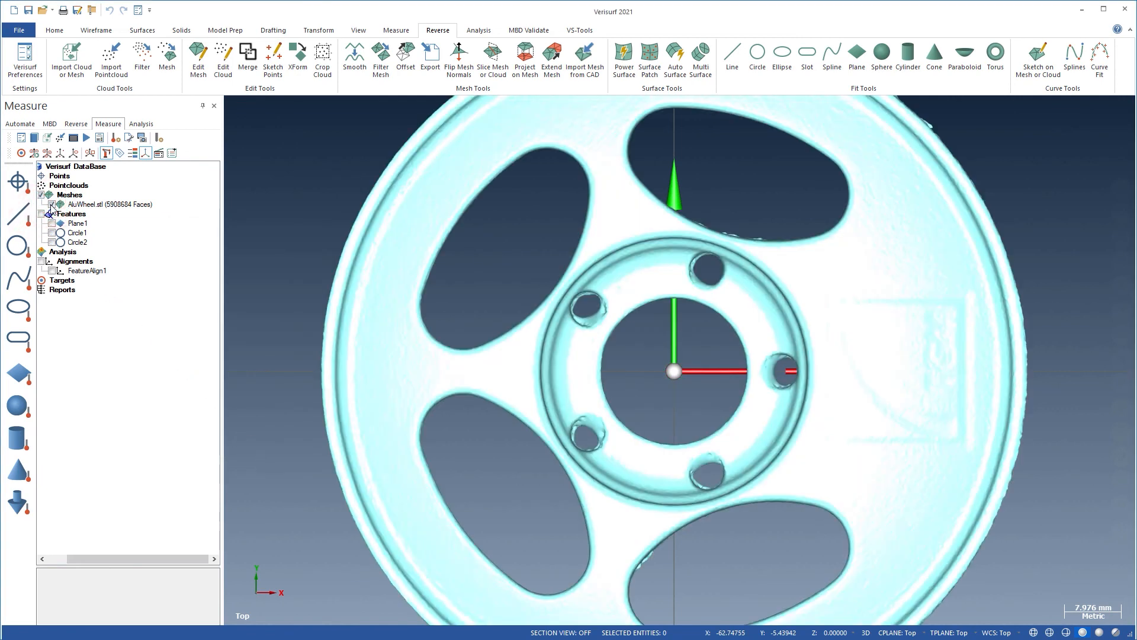
{"action": "right_click", "coordinate": [252, 322]}
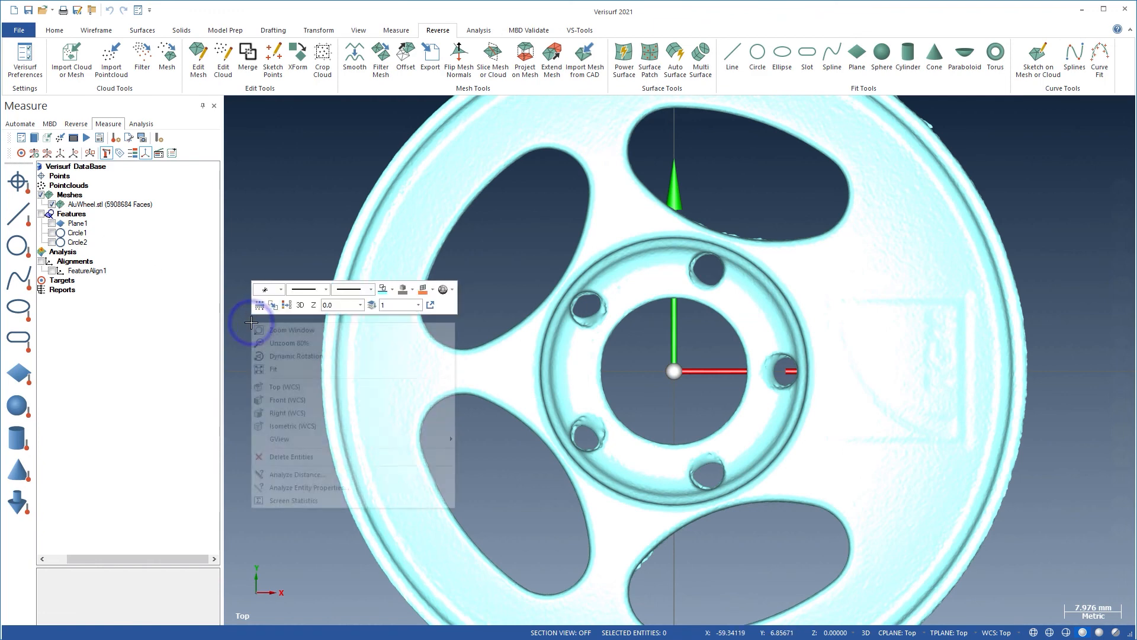
{"action": "left_click", "coordinate": [275, 425]}
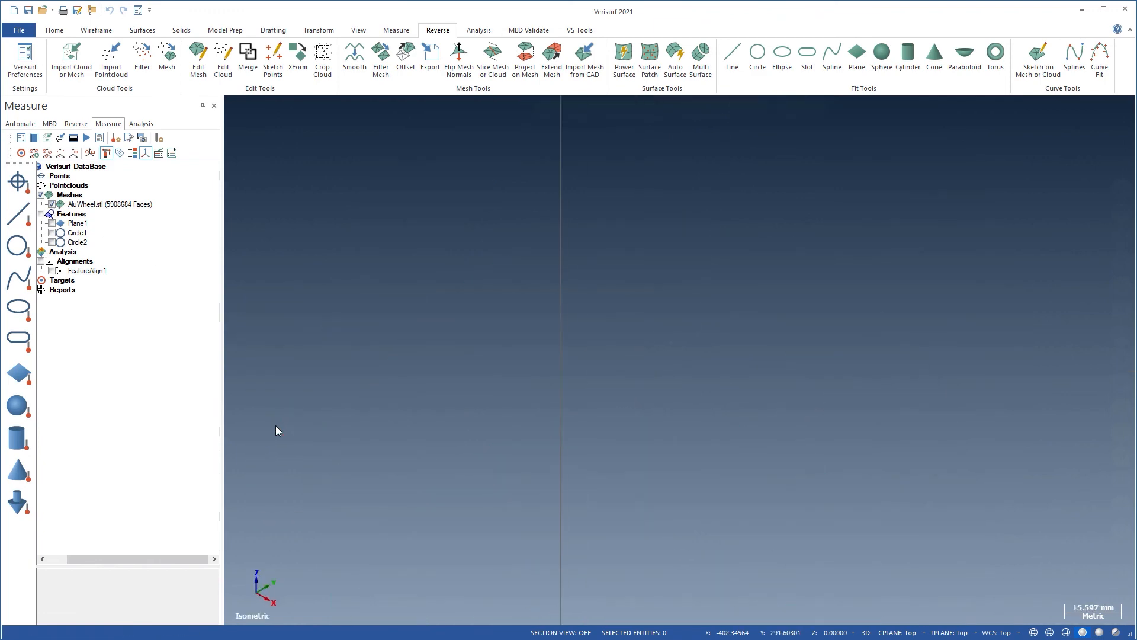
{"action": "right_click", "coordinate": [276, 425]}
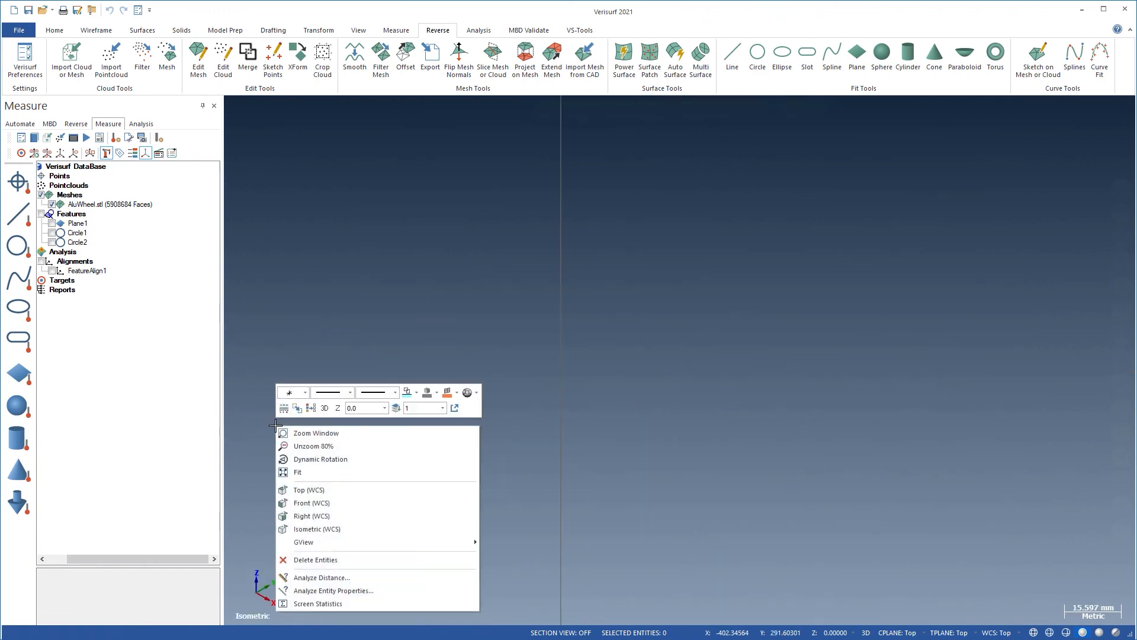
{"action": "left_click", "coordinate": [297, 471]}
{"action": "scroll", "coordinate": [674, 375], "scroll_direction": "up", "scroll_amount": 3}
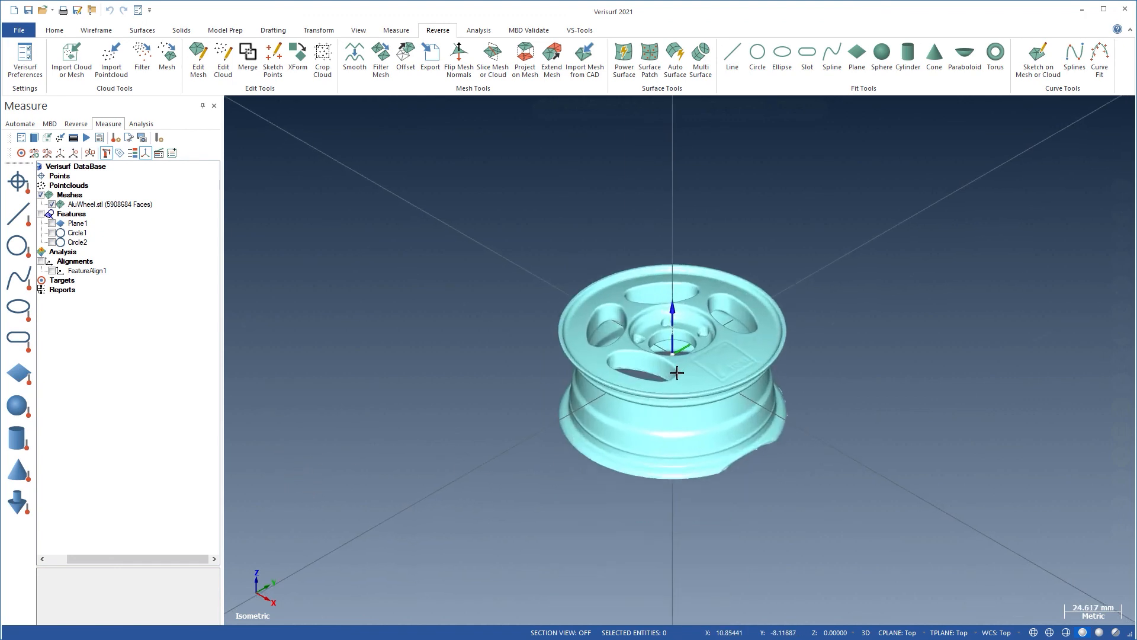
{"action": "scroll", "coordinate": [679, 351], "scroll_direction": "up", "scroll_amount": 3}
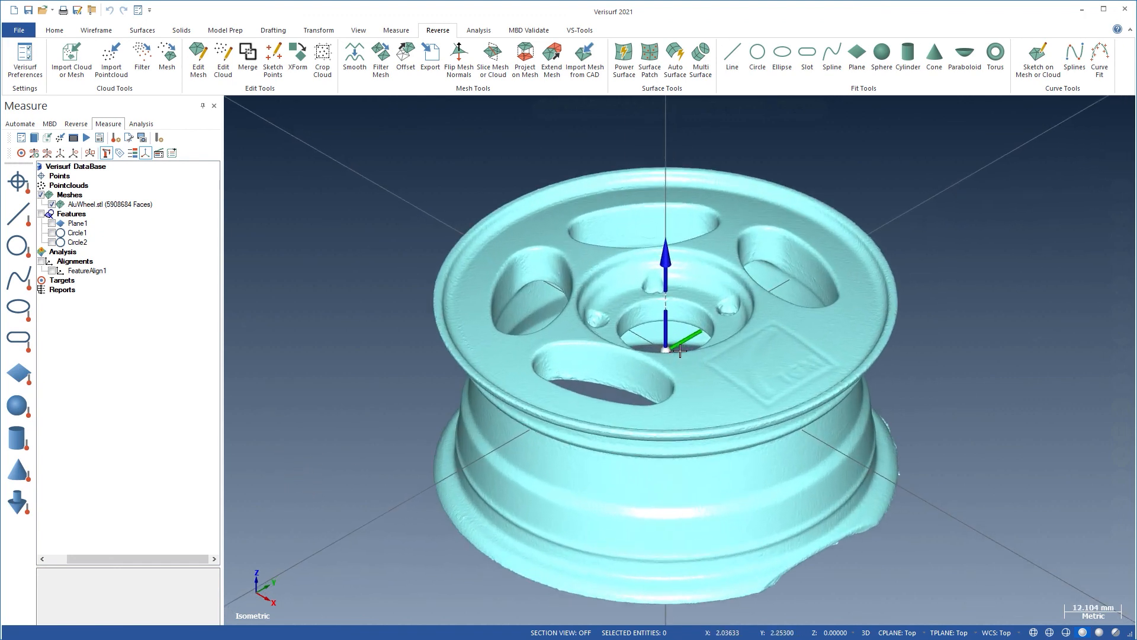
{"action": "left_click", "coordinate": [144, 153]}
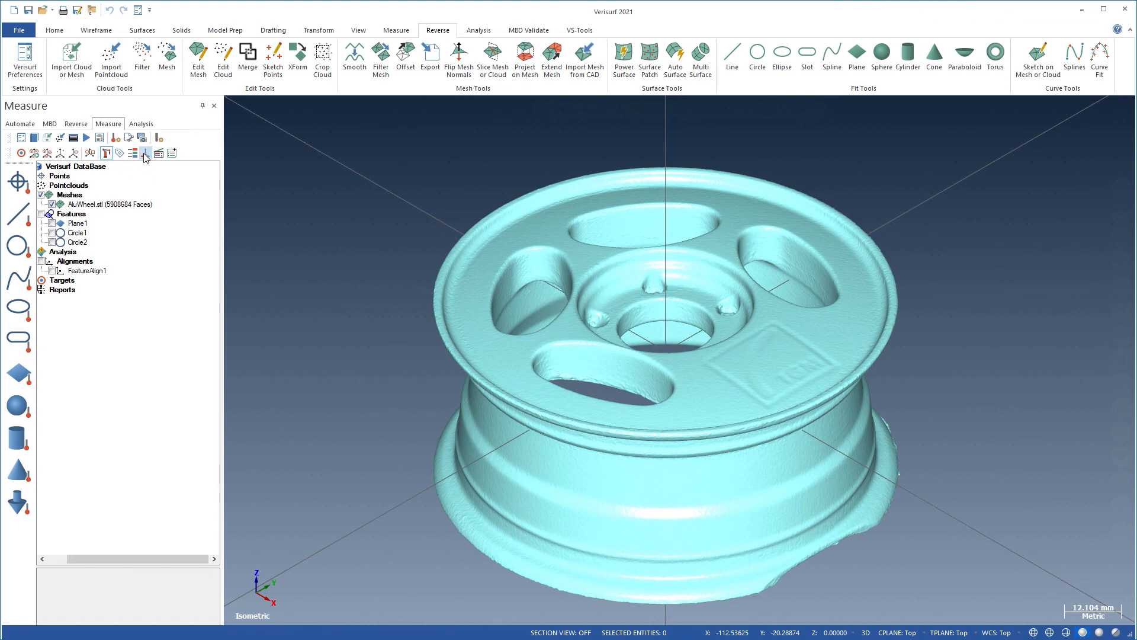
Step: Slice the AluWheel mesh along Z at about 9.24 mm, through the spoke openings, saving the section as lines
{"action": "left_click", "coordinate": [75, 124]}
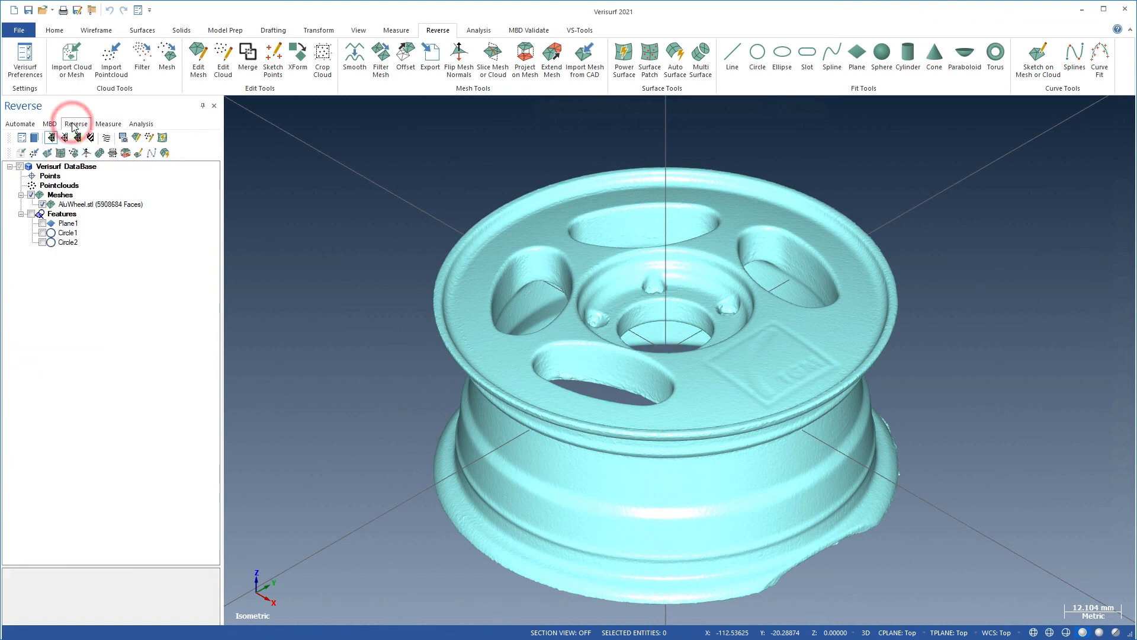
{"action": "left_click", "coordinate": [113, 154]}
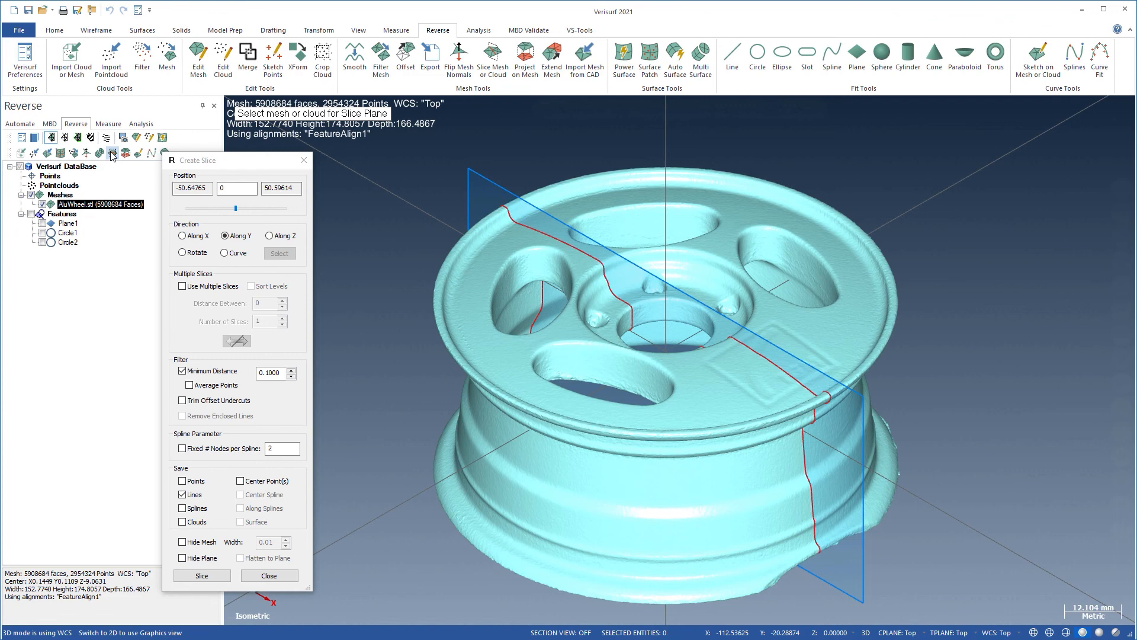
{"action": "left_click", "coordinate": [269, 236]}
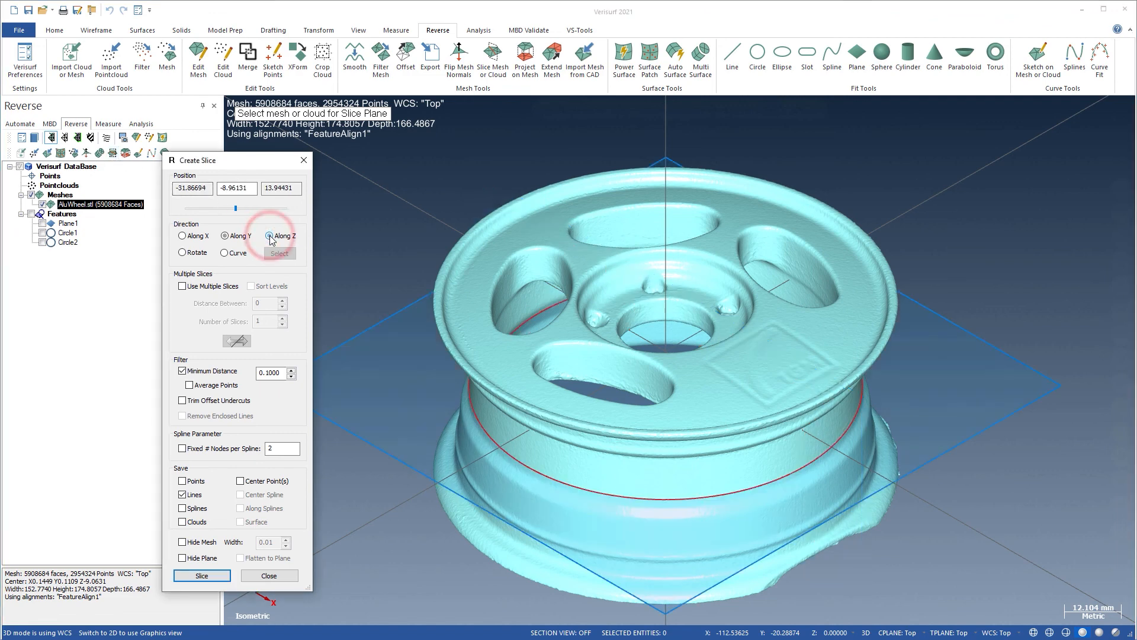
{"action": "left_click", "coordinate": [600, 223]}
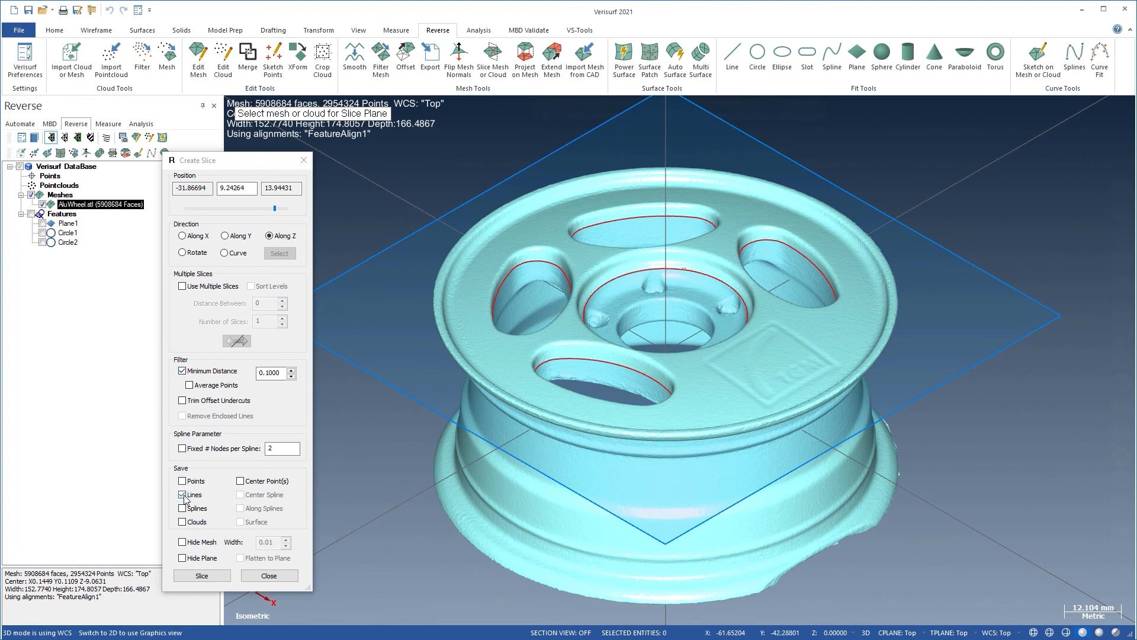
{"action": "left_click", "coordinate": [196, 576]}
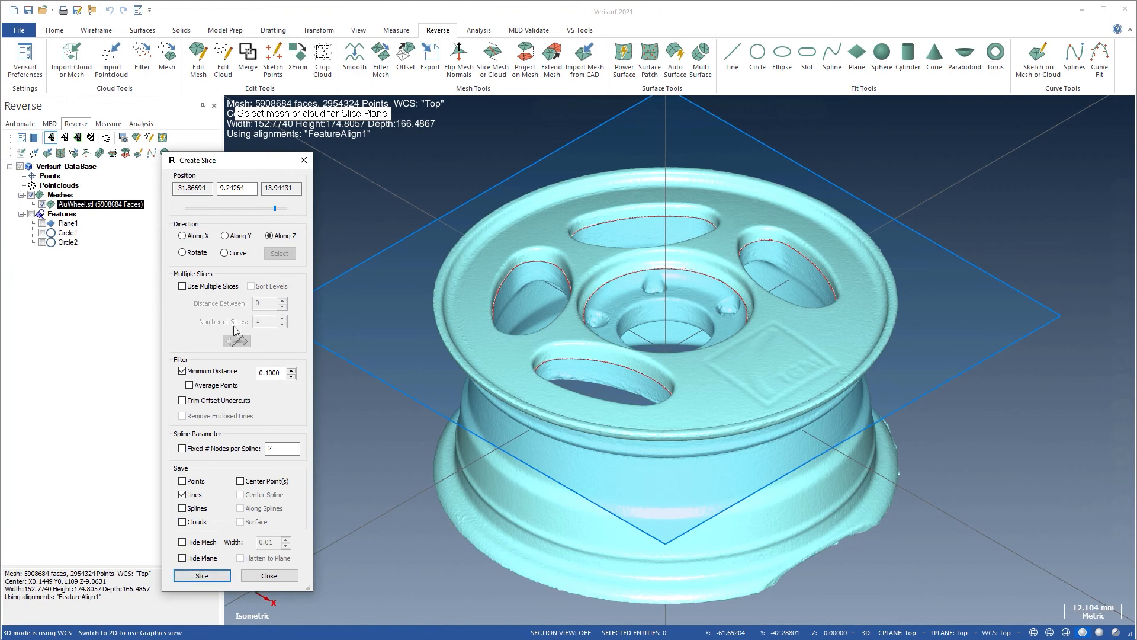
Step: Slice the mesh along Y at position 0, saving lines, and finish slicing with nothing selected
{"action": "left_click", "coordinate": [225, 237]}
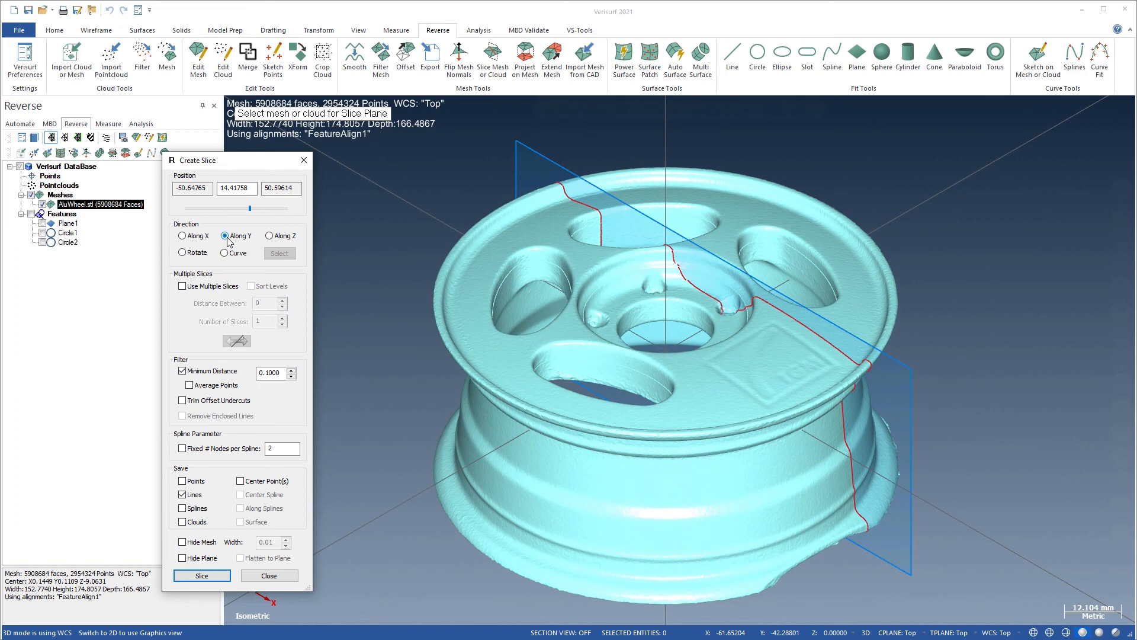
{"action": "double_click", "coordinate": [238, 185]}
{"action": "type", "text": "0"}
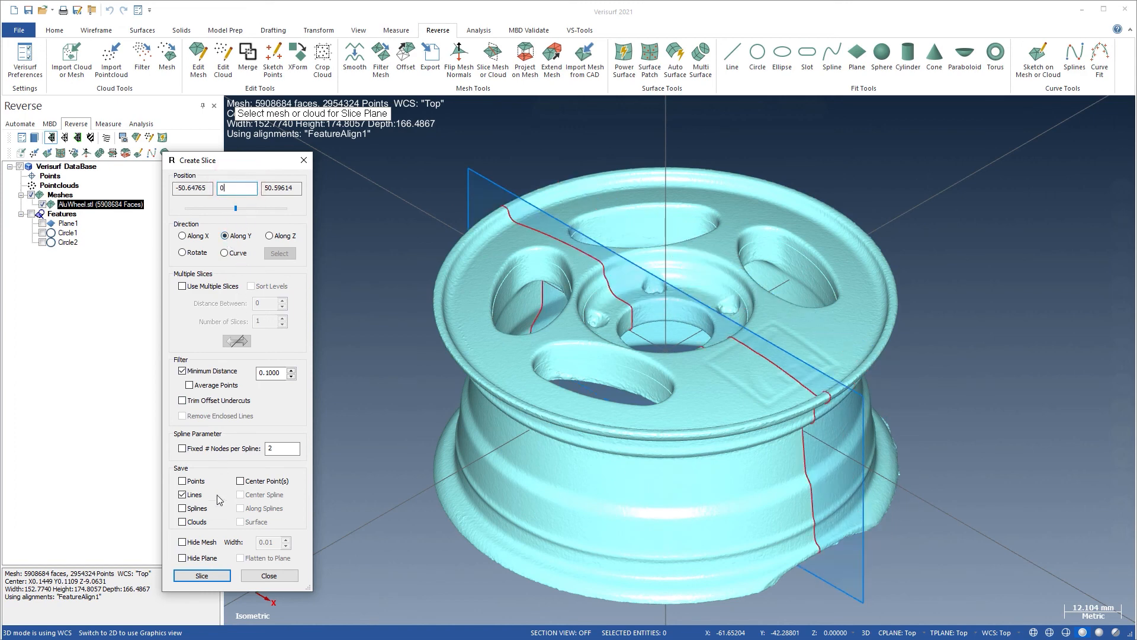
{"action": "left_click", "coordinate": [208, 576]}
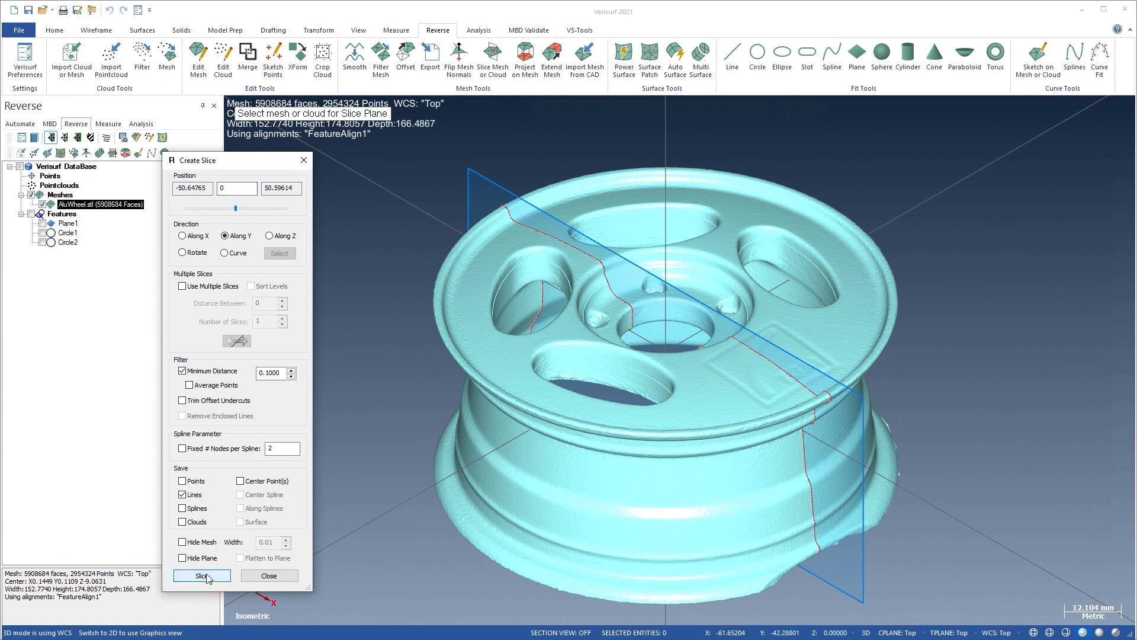
{"action": "left_click", "coordinate": [261, 575]}
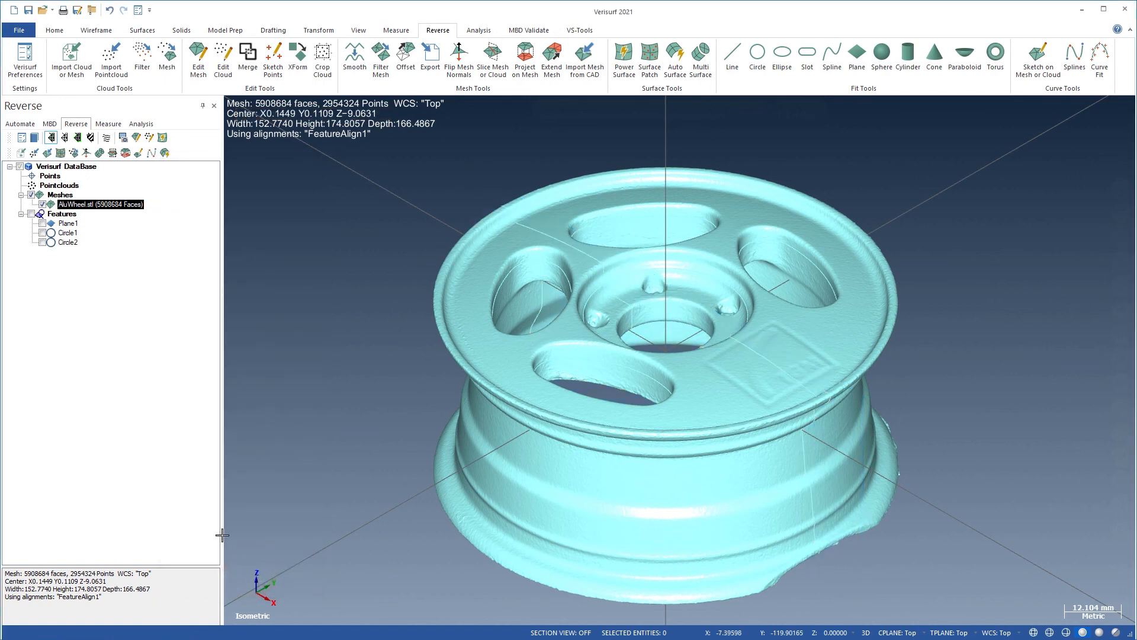
{"action": "left_click", "coordinate": [105, 294]}
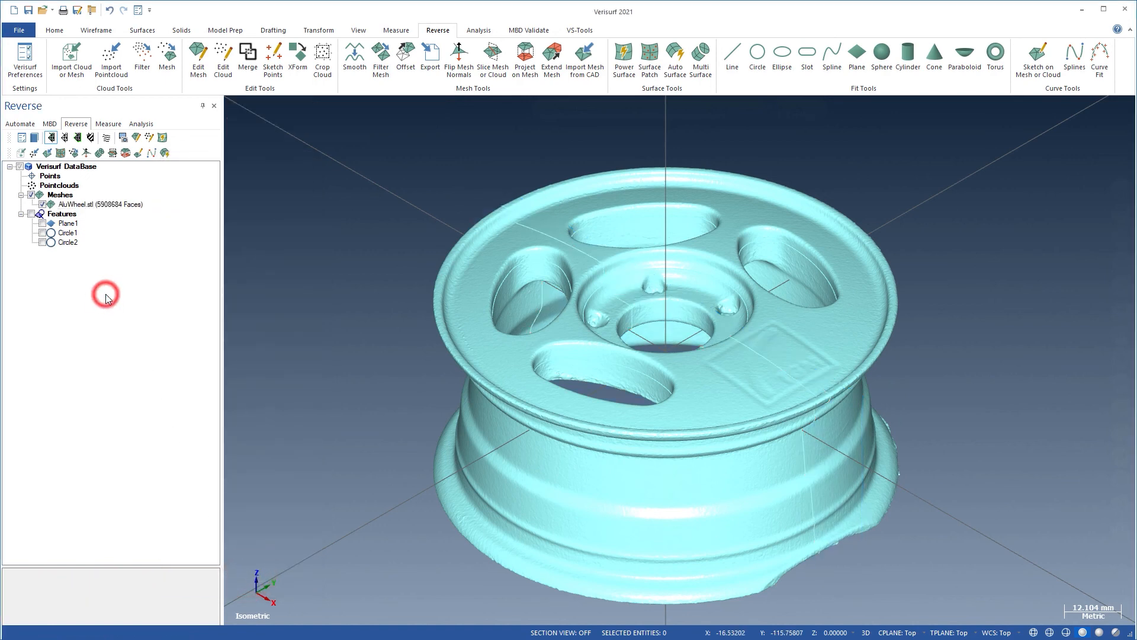
Step: Hide the mesh and delete the outer and hub ring sections plus the two profile loops on the +X side
{"action": "left_click", "coordinate": [42, 204]}
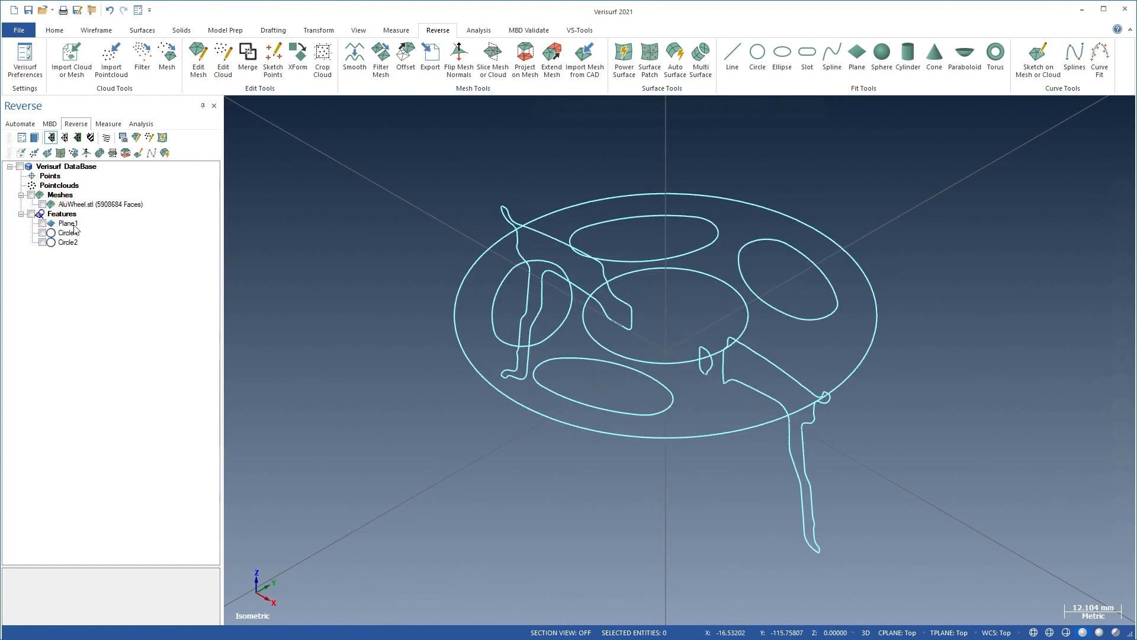
{"action": "left_click", "coordinate": [455, 334]}
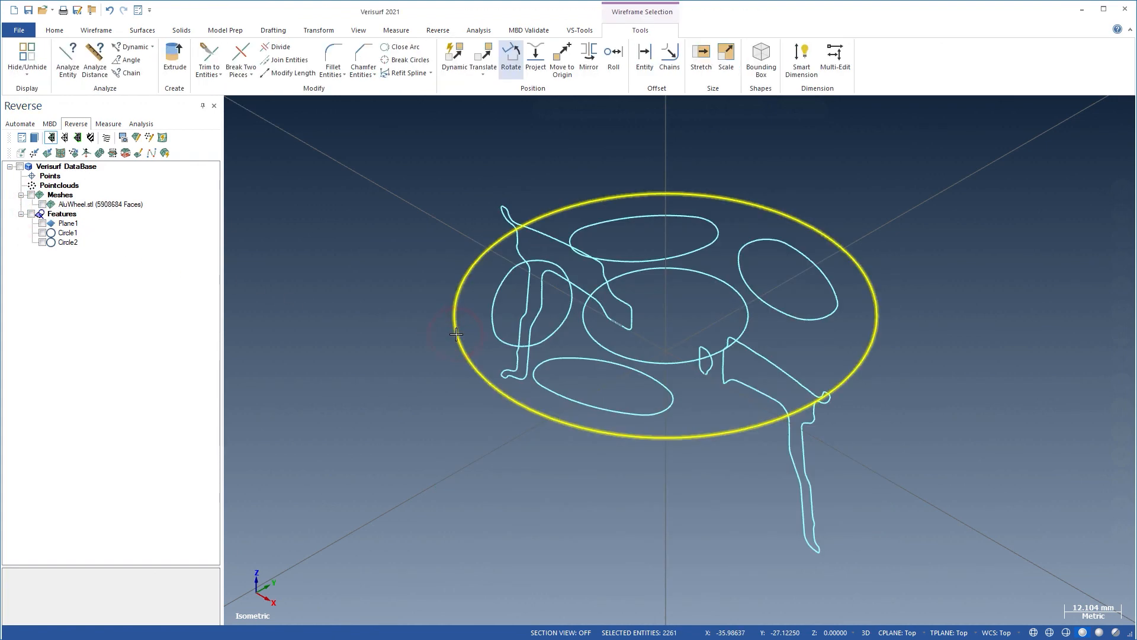
{"action": "left_click", "coordinate": [592, 343]}
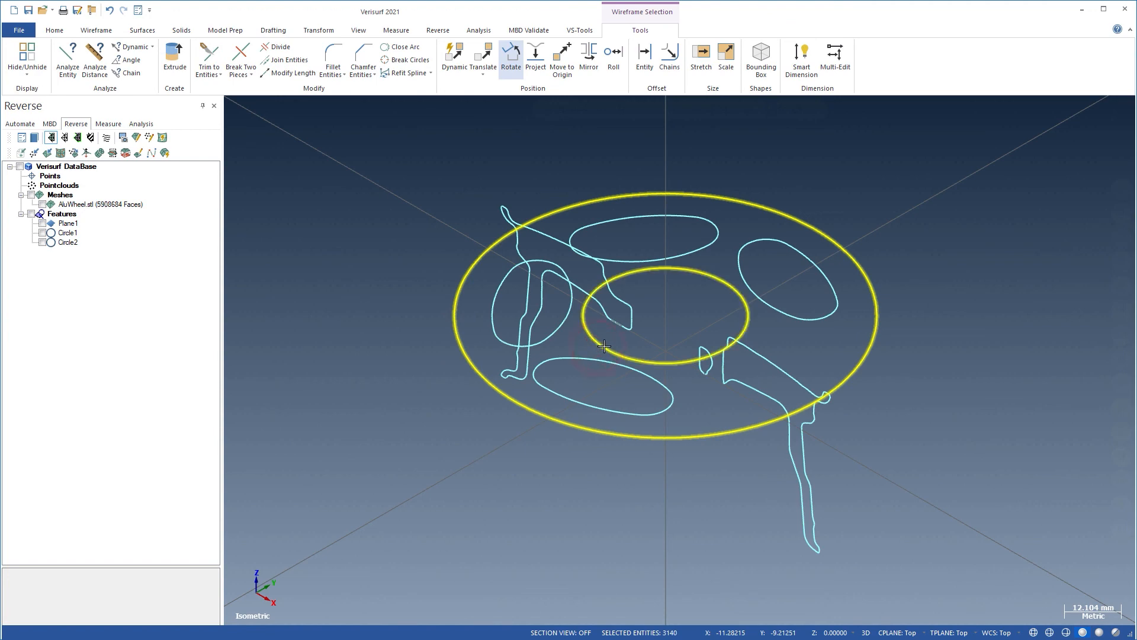
{"action": "left_click", "coordinate": [701, 371]}
{"action": "left_click", "coordinate": [773, 364]}
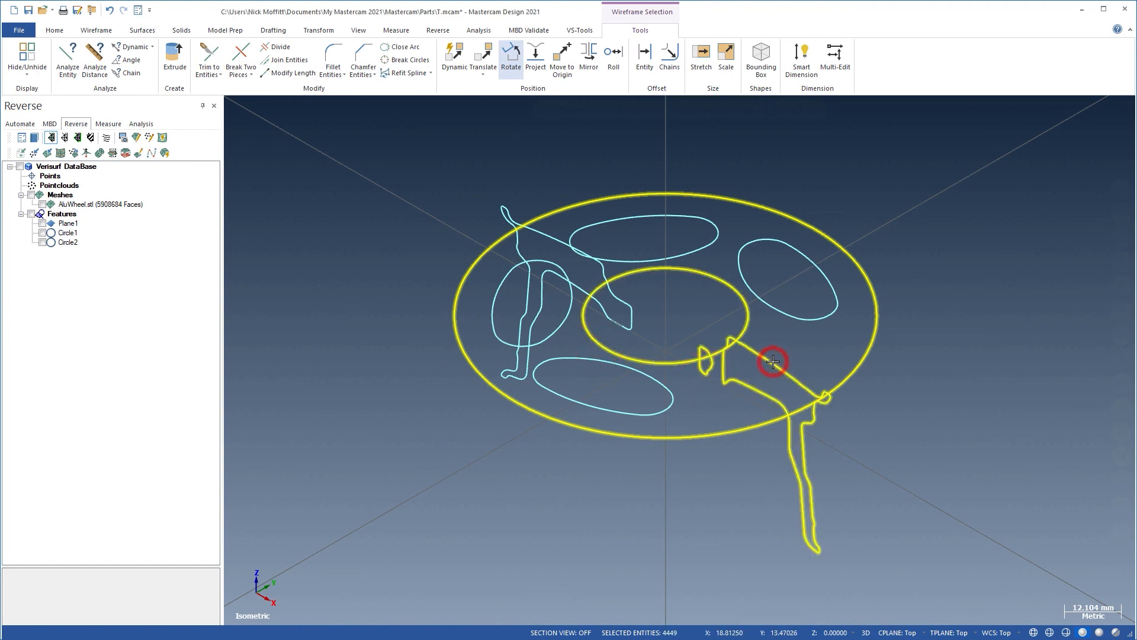
{"action": "right_click", "coordinate": [818, 344]}
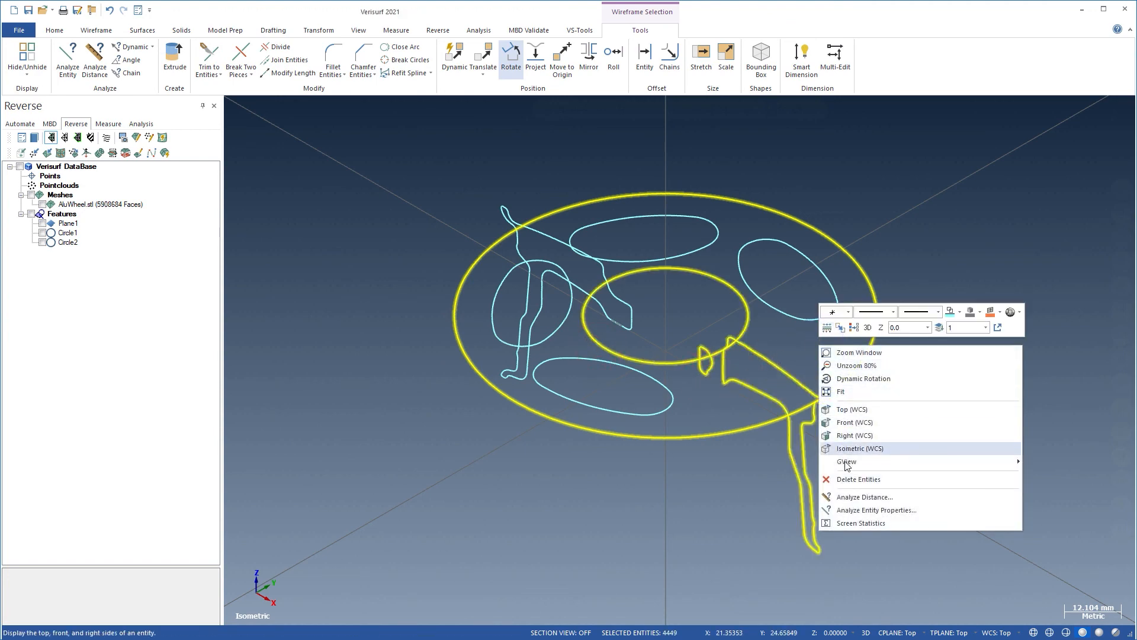
{"action": "left_click", "coordinate": [846, 479]}
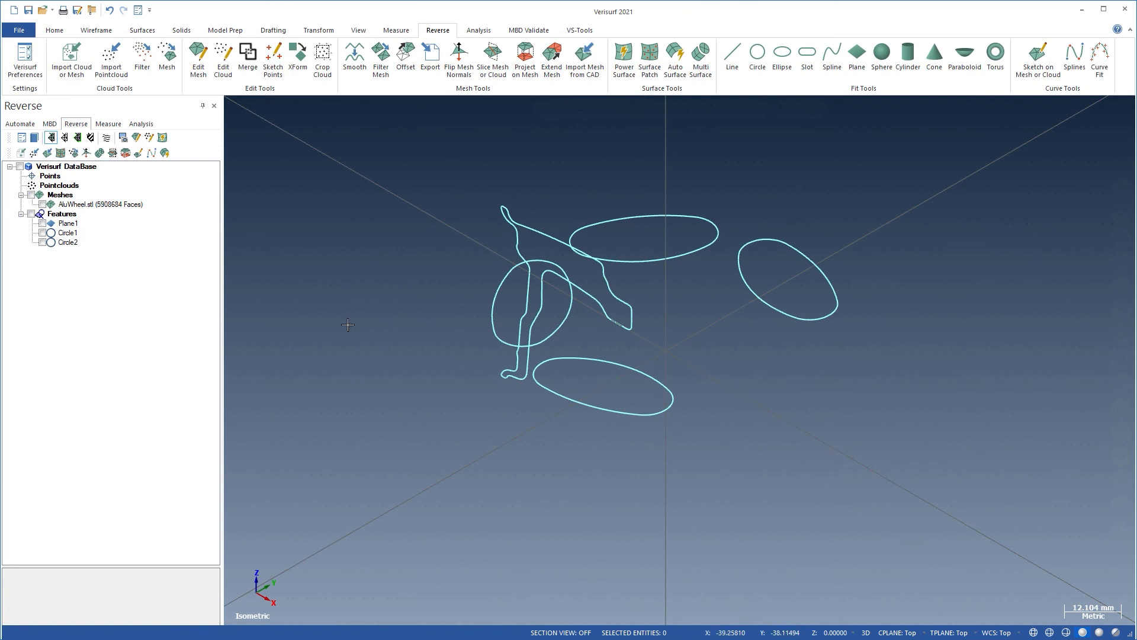
Step: Export the fitted lug hole circle, Circle2, as CAD wireframe geometry
{"action": "right_click", "coordinate": [69, 244]}
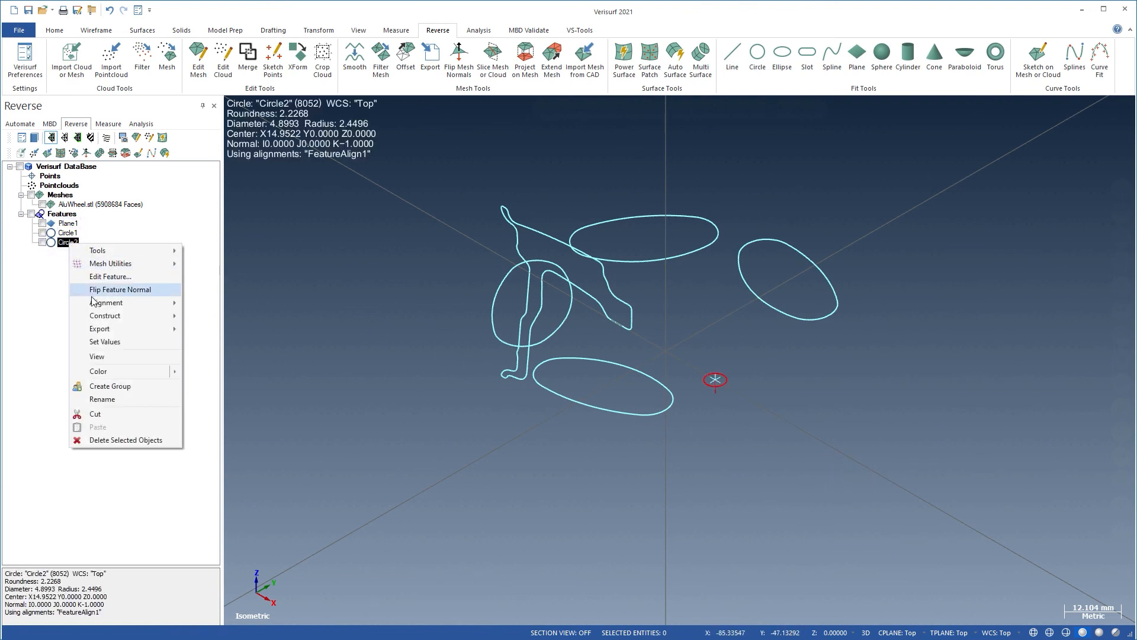
{"action": "mouse_move", "coordinate": [104, 330]}
{"action": "left_click", "coordinate": [215, 355]}
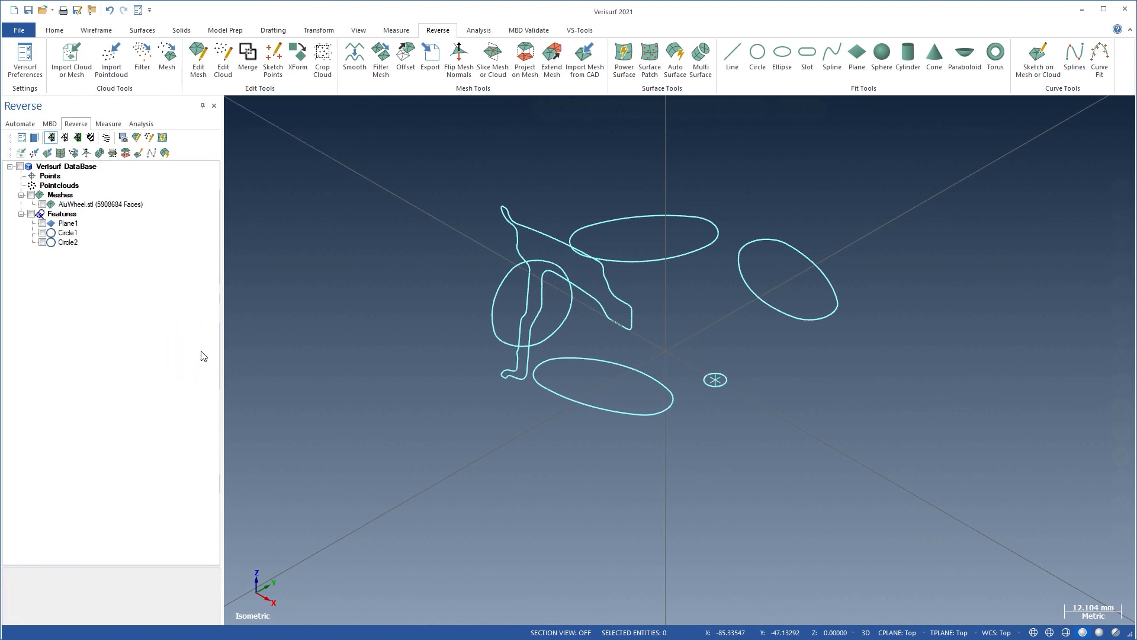
Step: Edit the exported lug hole circle's properties, setting its center X to 15 and its diameter to 5 mm
{"action": "left_click", "coordinate": [726, 385]}
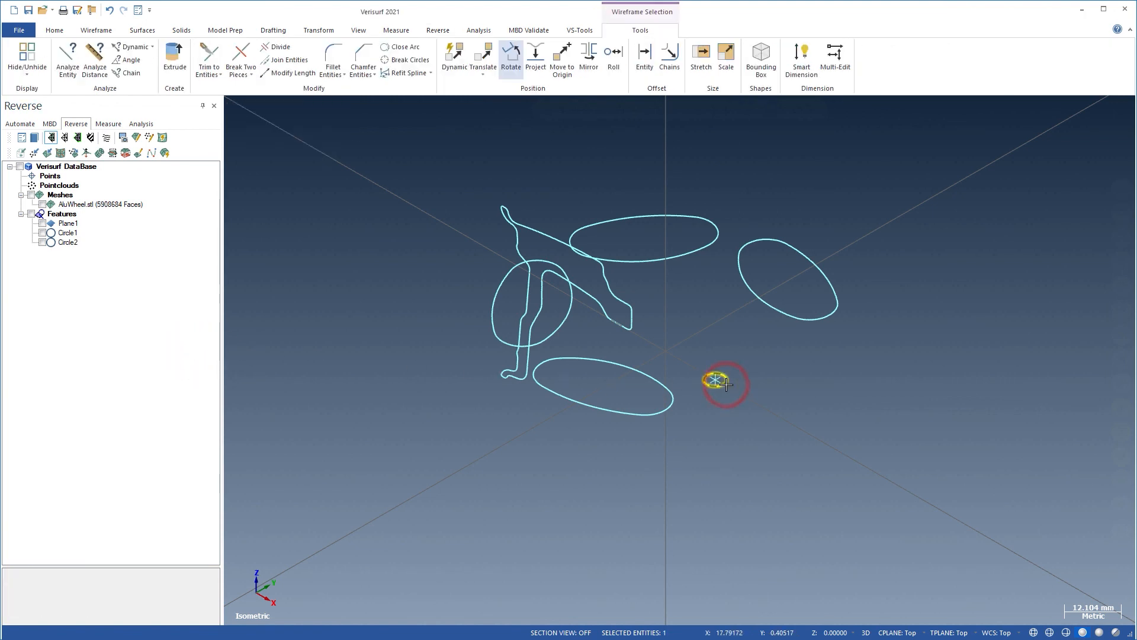
{"action": "right_click", "coordinate": [726, 385]}
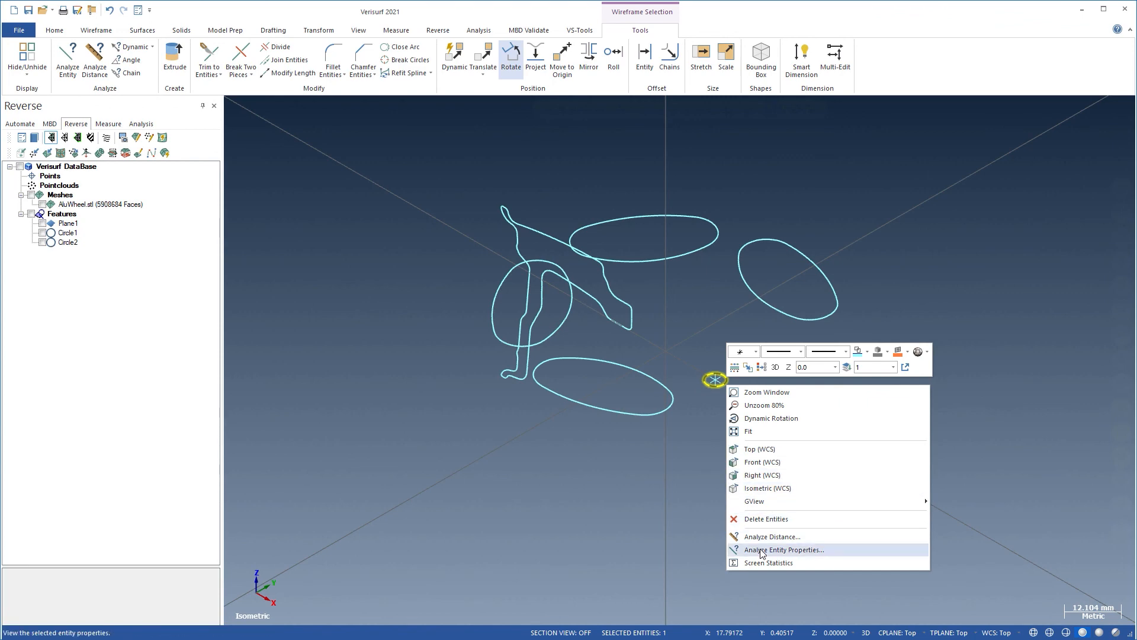
{"action": "left_click", "coordinate": [762, 551]}
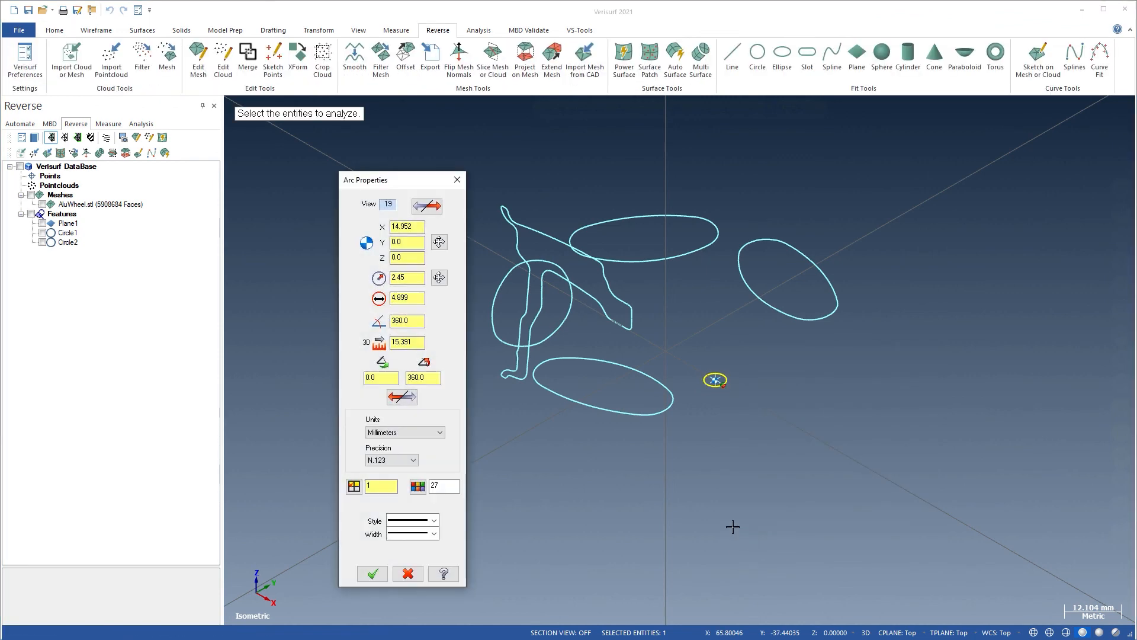
{"action": "double_click", "coordinate": [413, 229]}
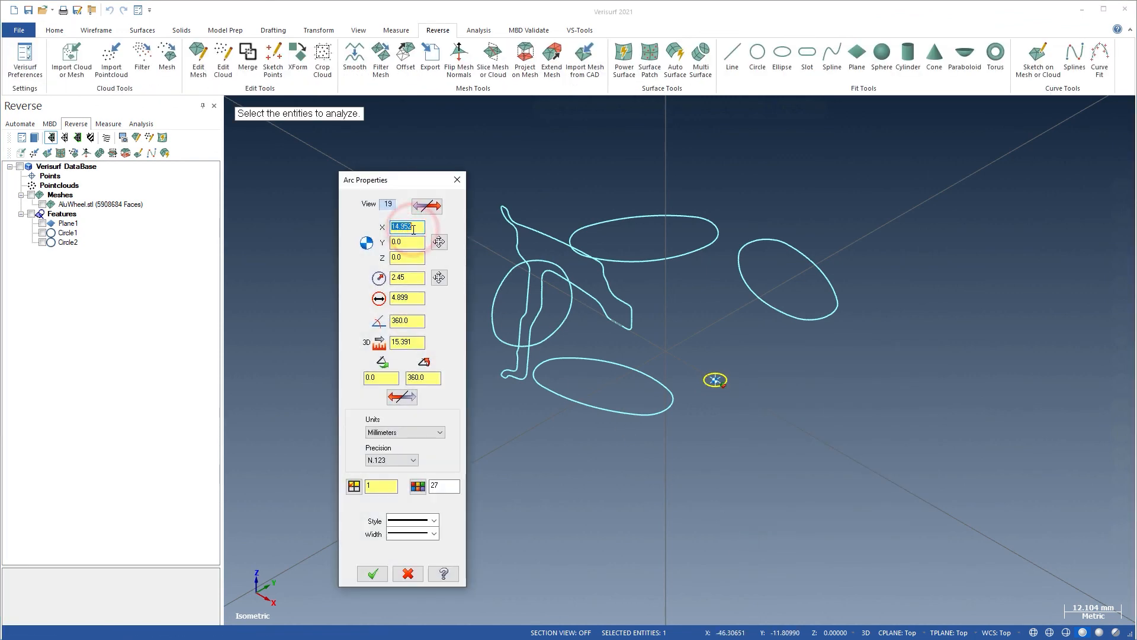
{"action": "type", "text": "15"}
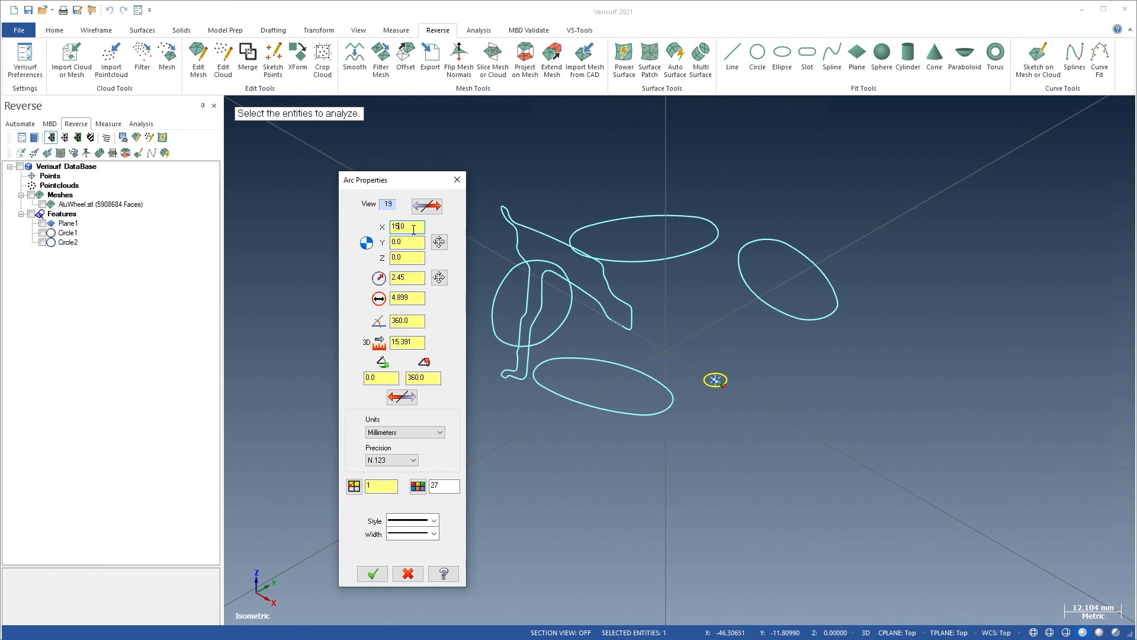
{"action": "double_click", "coordinate": [415, 296]}
{"action": "type", "text": "5"}
{"action": "key", "text": "Return"}
{"action": "left_click", "coordinate": [376, 573]}
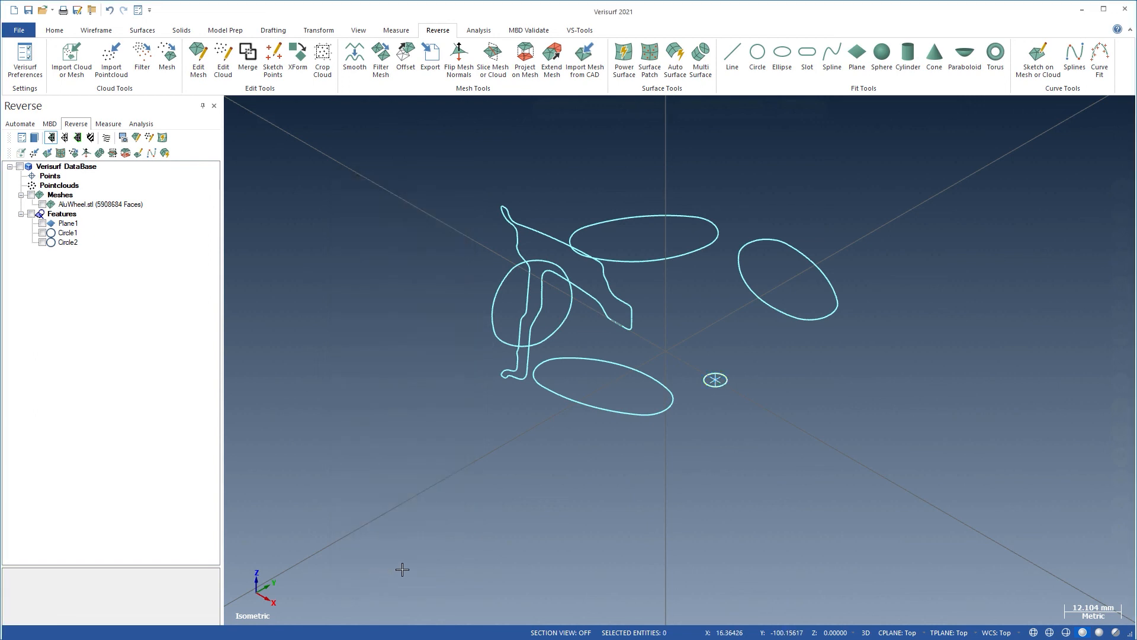
Step: Make four rotated copies of the lug hole circle, evenly spaced around the wheel center, and clear the result colors
{"action": "left_click", "coordinate": [710, 390]}
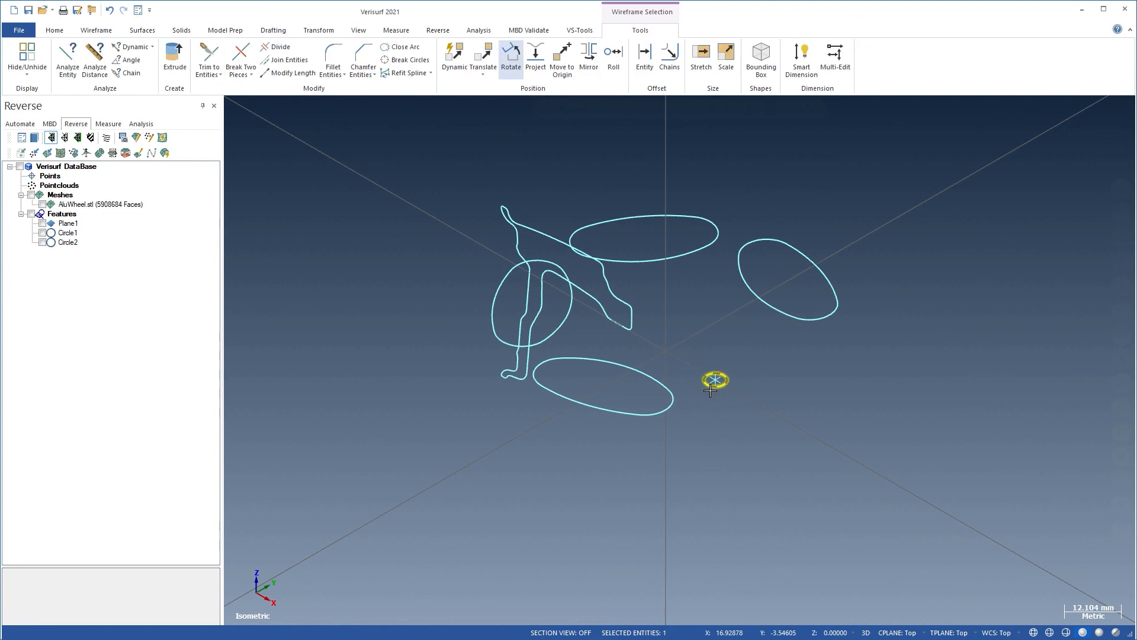
{"action": "left_click", "coordinate": [518, 61]}
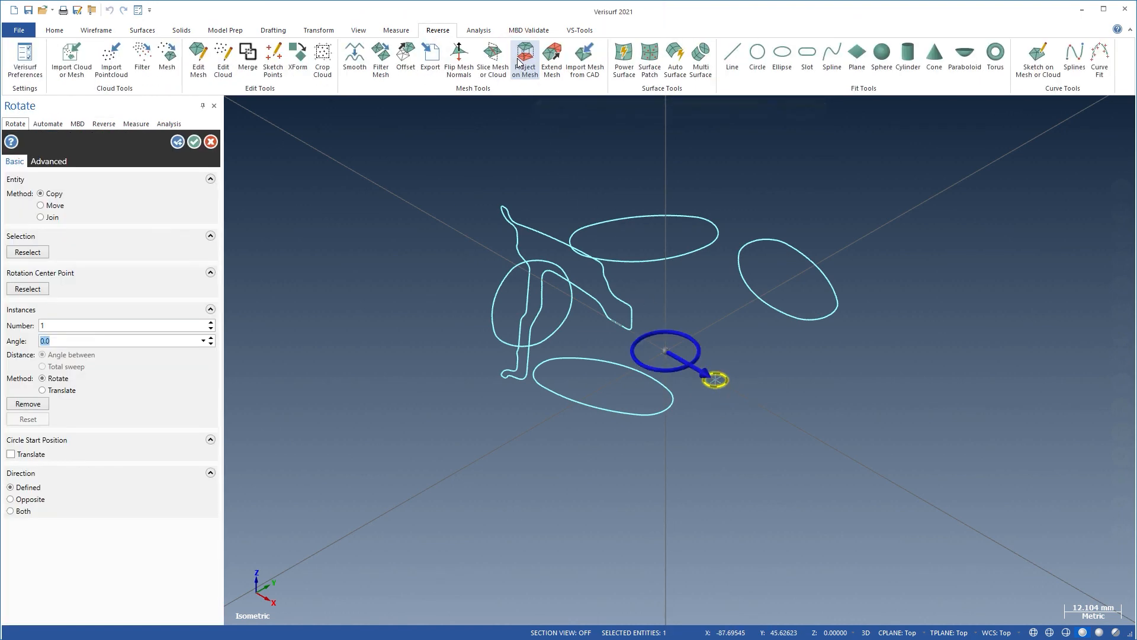
{"action": "left_click", "coordinate": [119, 326]}
{"action": "type", "text": "4"}
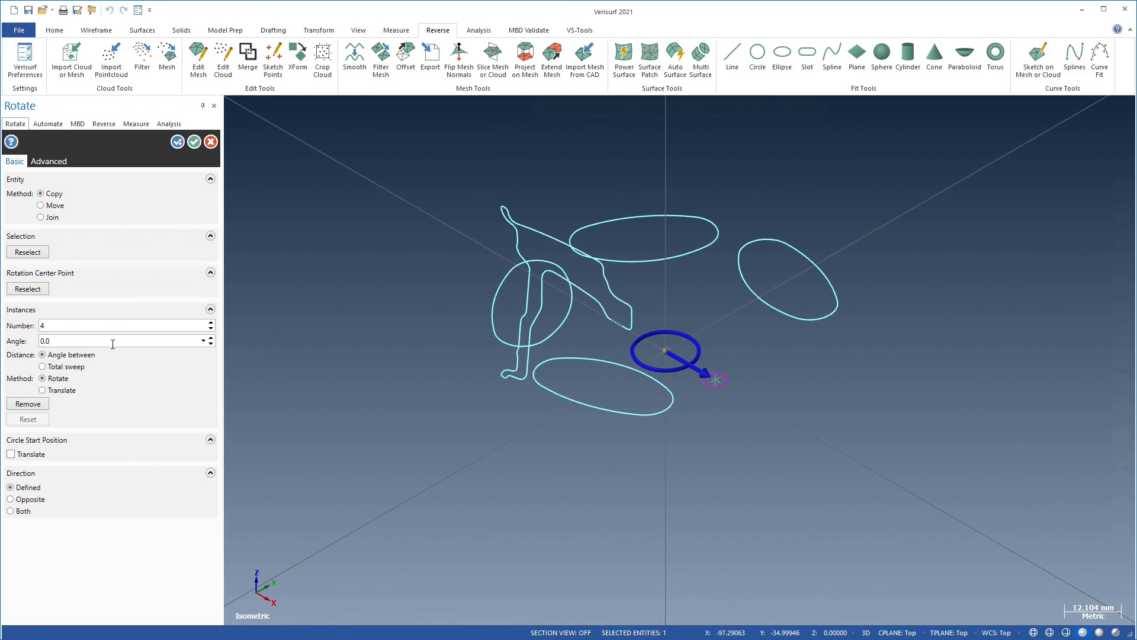
{"action": "left_click", "coordinate": [113, 341]}
{"action": "key", "text": "Return"}
{"action": "left_click", "coordinate": [195, 142]}
{"action": "right_click", "coordinate": [265, 191]}
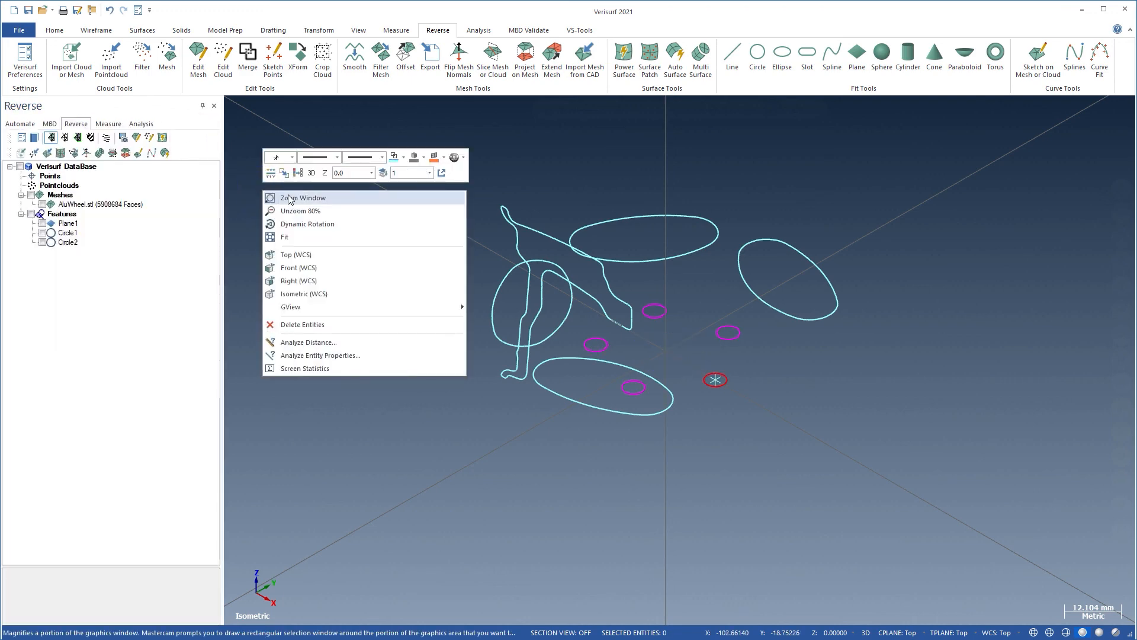
{"action": "left_click", "coordinate": [289, 198]}
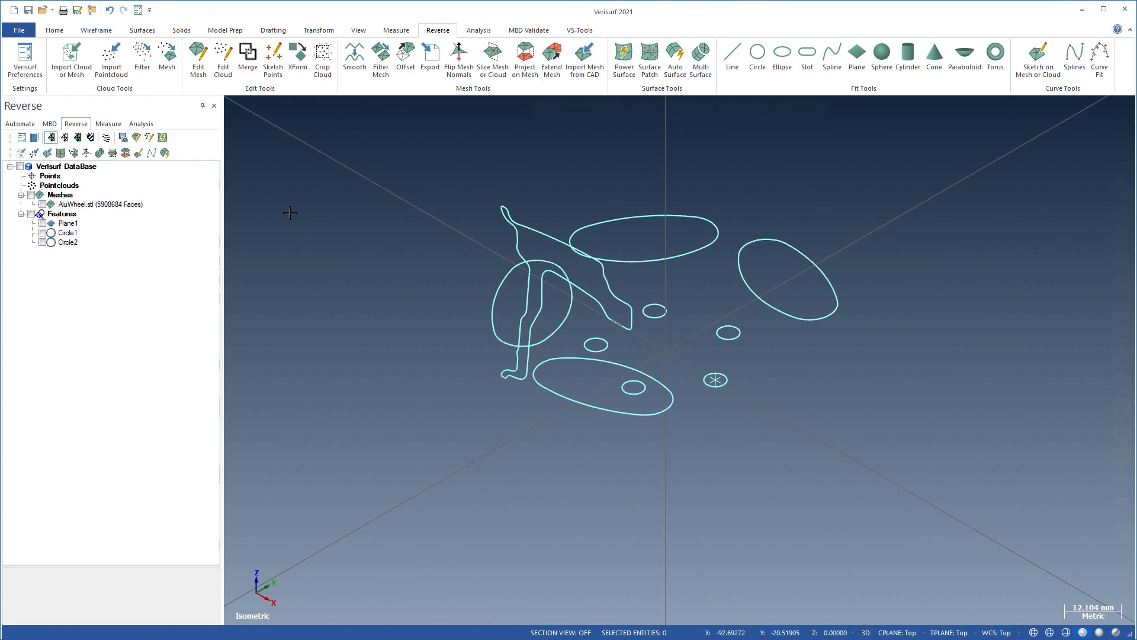
Step: In the top view, chain the four spoke opening outlines for a Curve Fit
{"action": "right_click", "coordinate": [289, 213]}
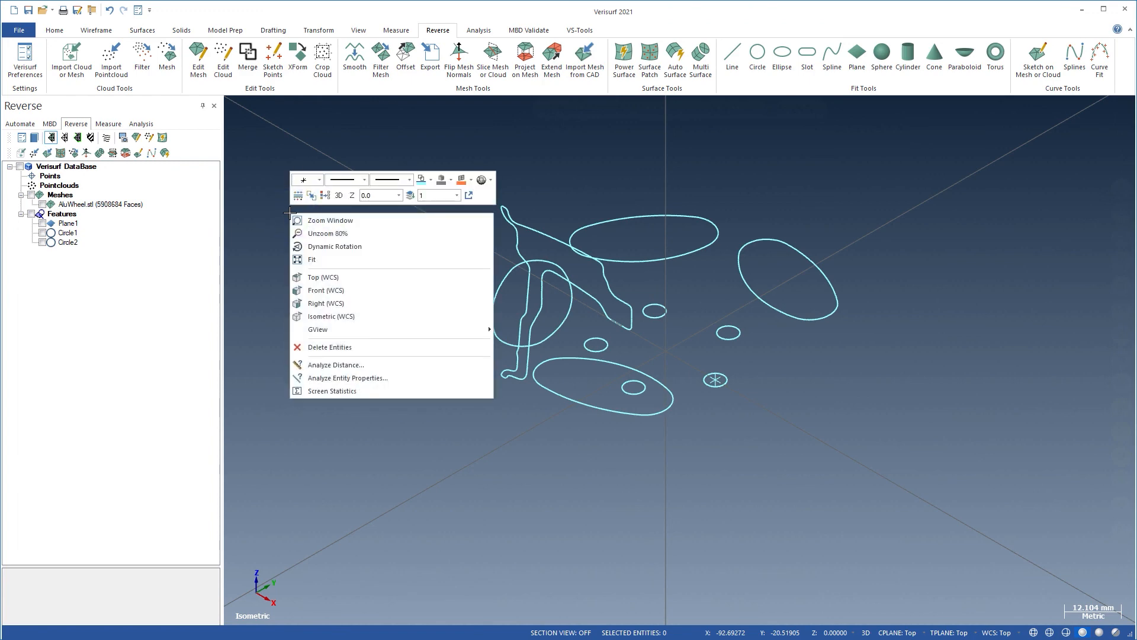
{"action": "left_click", "coordinate": [311, 275]}
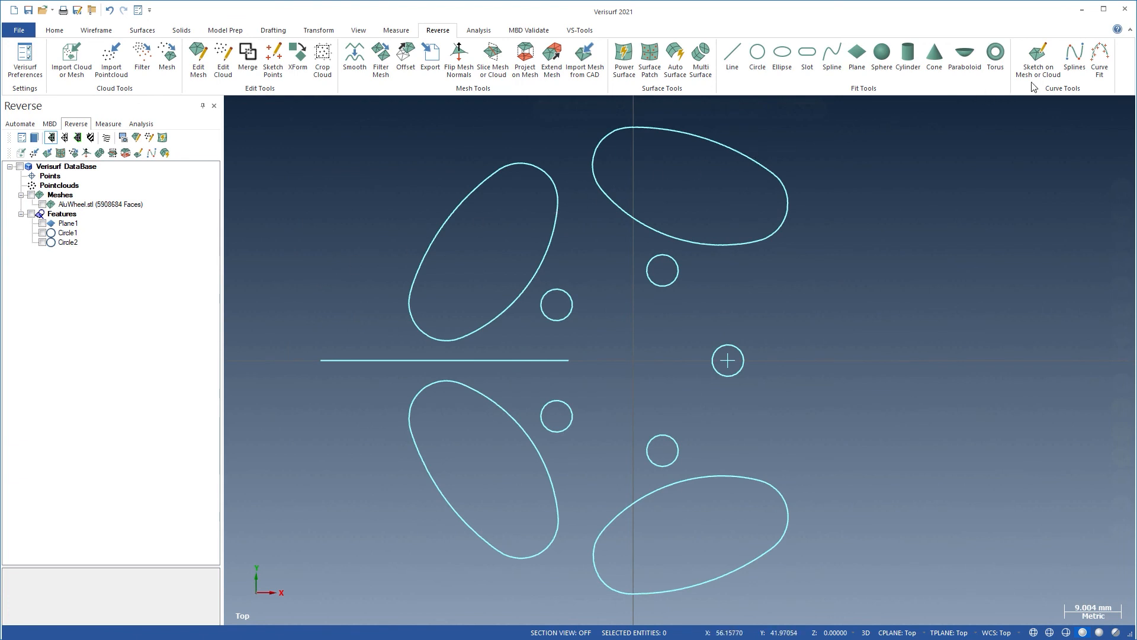
{"action": "left_click", "coordinate": [1087, 60]}
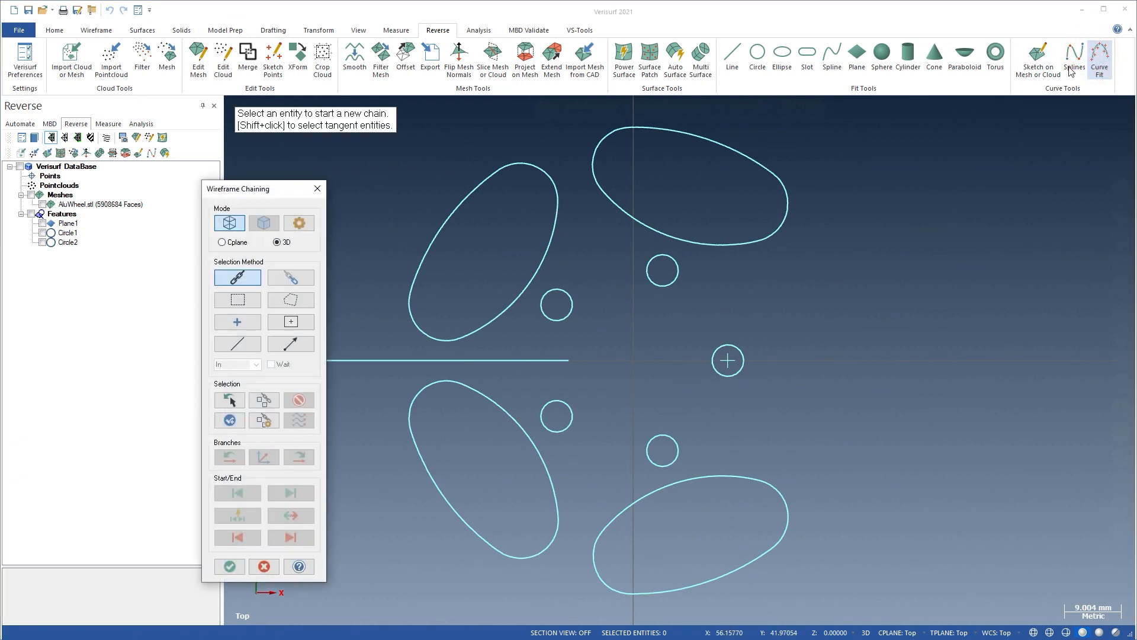
{"action": "left_click", "coordinate": [757, 171]}
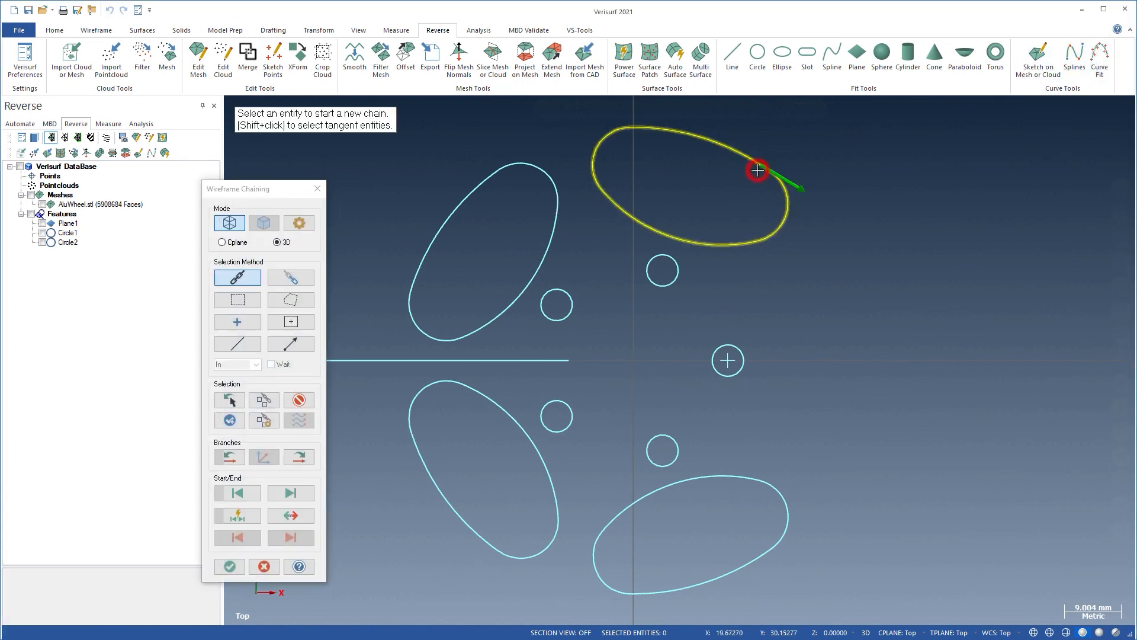
{"action": "left_click", "coordinate": [556, 217]}
{"action": "left_click", "coordinate": [500, 406]}
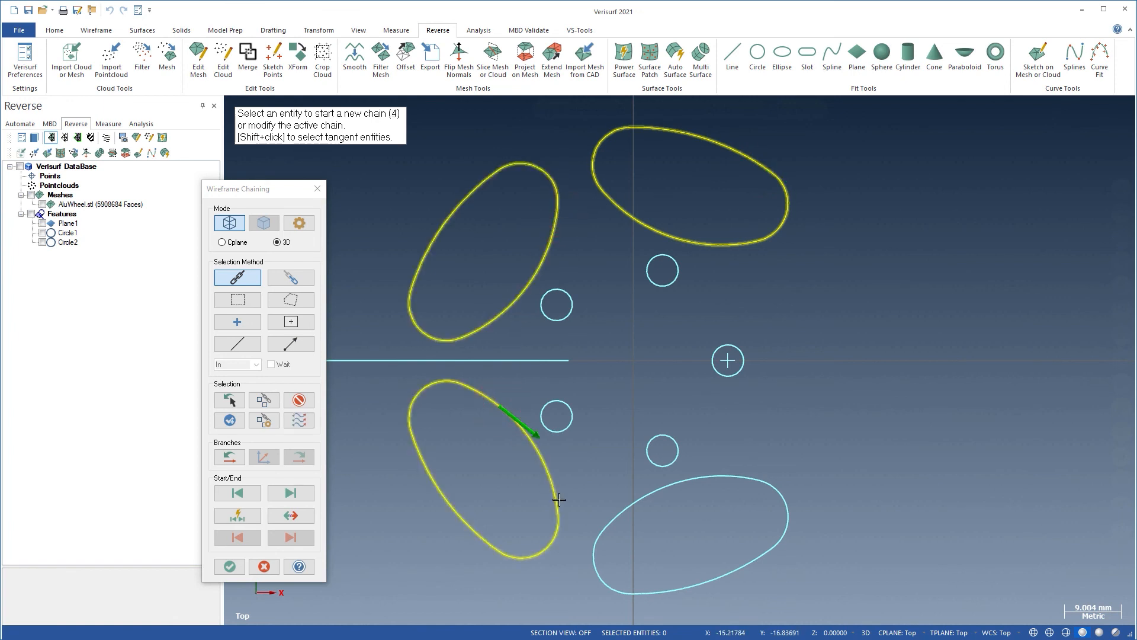
{"action": "left_click", "coordinate": [592, 533]}
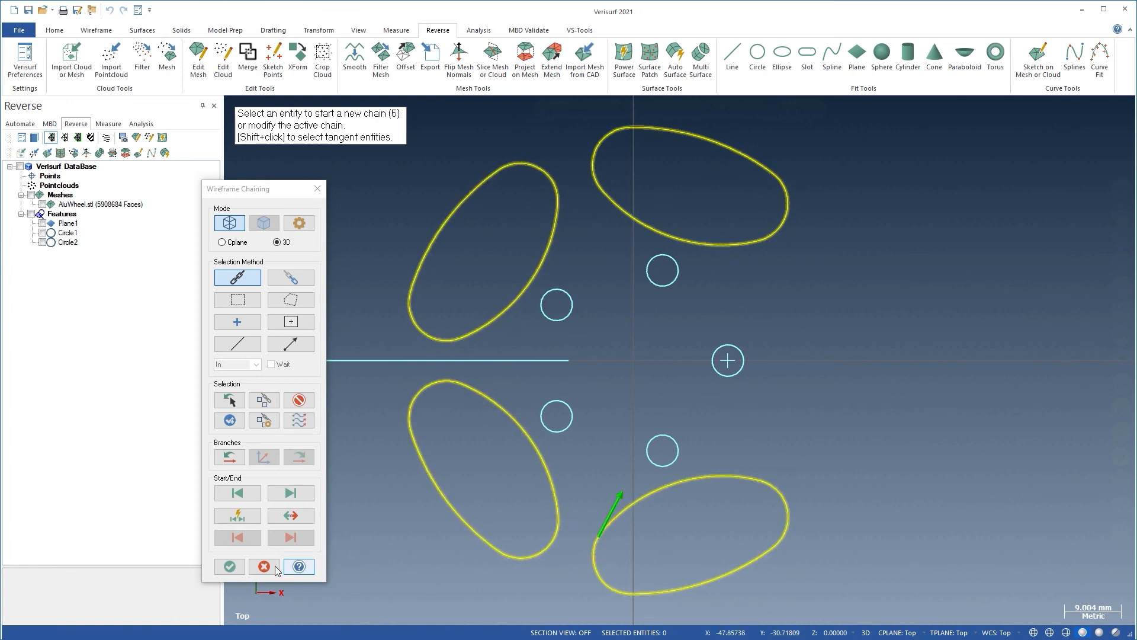
{"action": "left_click", "coordinate": [230, 566]}
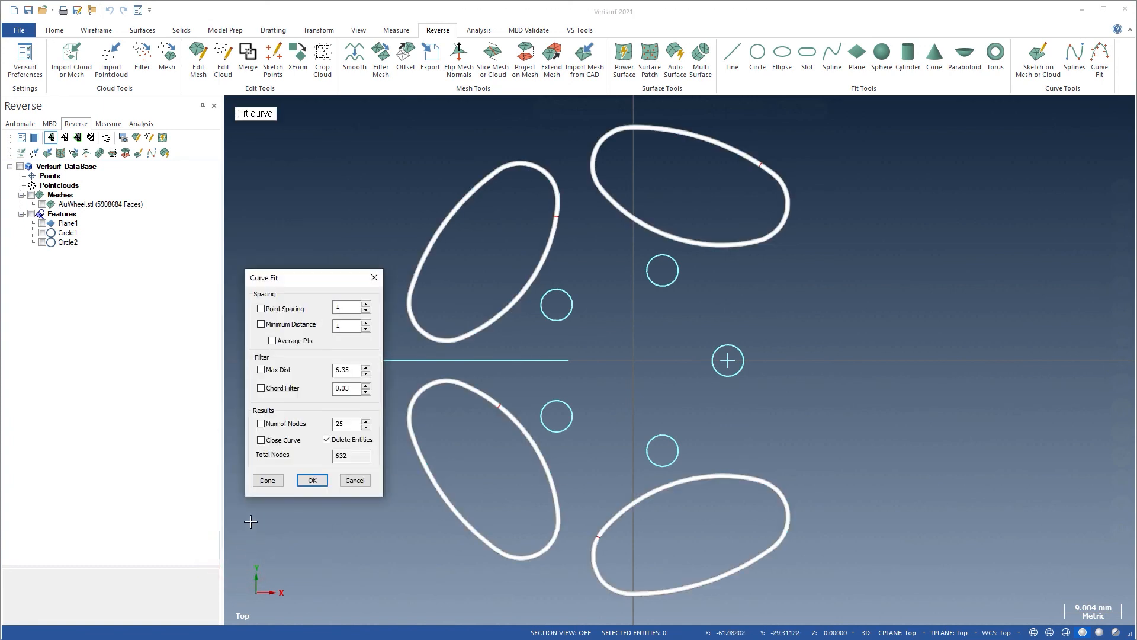
Step: Enable Point Spacing at 0.1 and turn on Minimum Distance for the spoke opening curve fit
{"action": "left_click", "coordinate": [260, 312]}
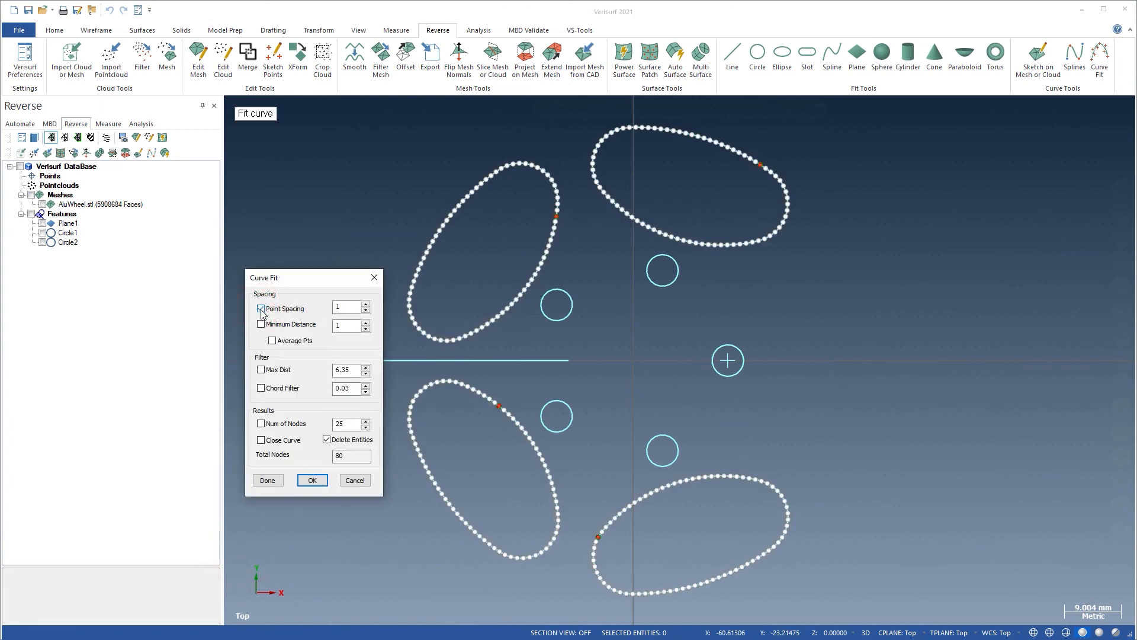
{"action": "double_click", "coordinate": [351, 306]}
{"action": "type", "text": "0.3"}
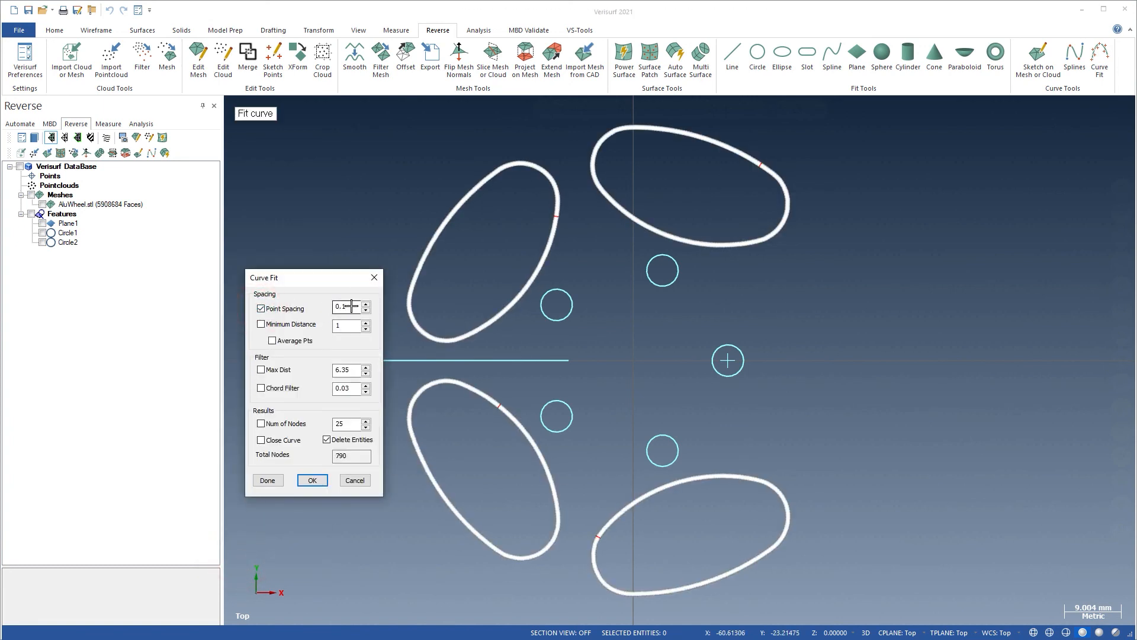
{"action": "left_click", "coordinate": [261, 324]}
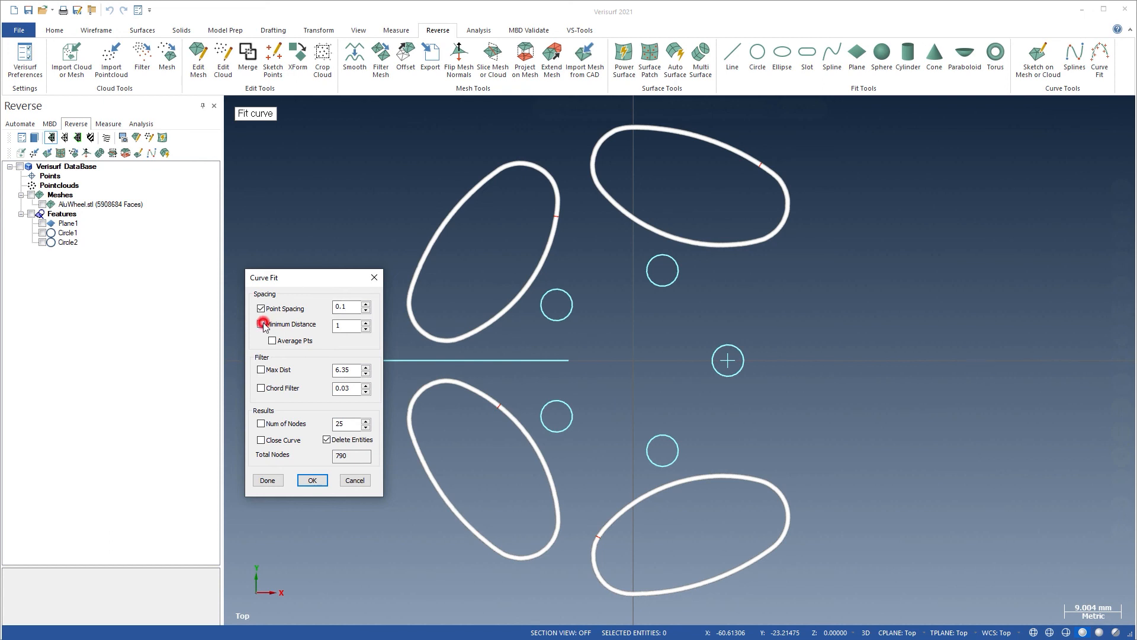
Step: Try minimum distances of 7 and 9 for the spoke opening curve fit
{"action": "double_click", "coordinate": [349, 325]}
{"action": "type", "text": "7"}
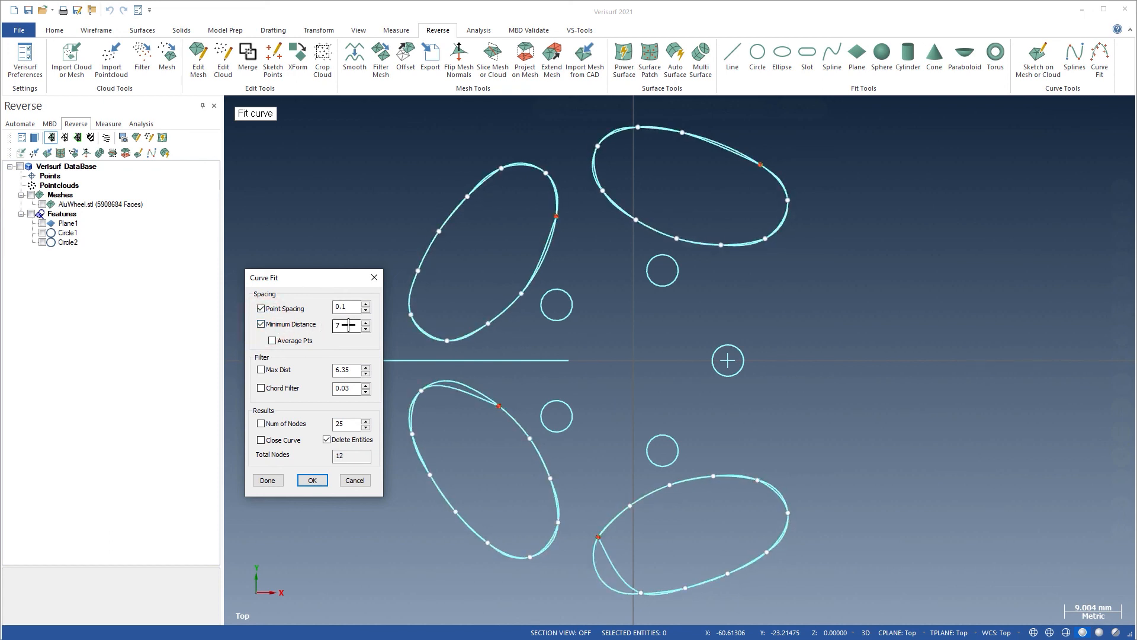
{"action": "double_click", "coordinate": [350, 325]}
{"action": "type", "text": "9"}
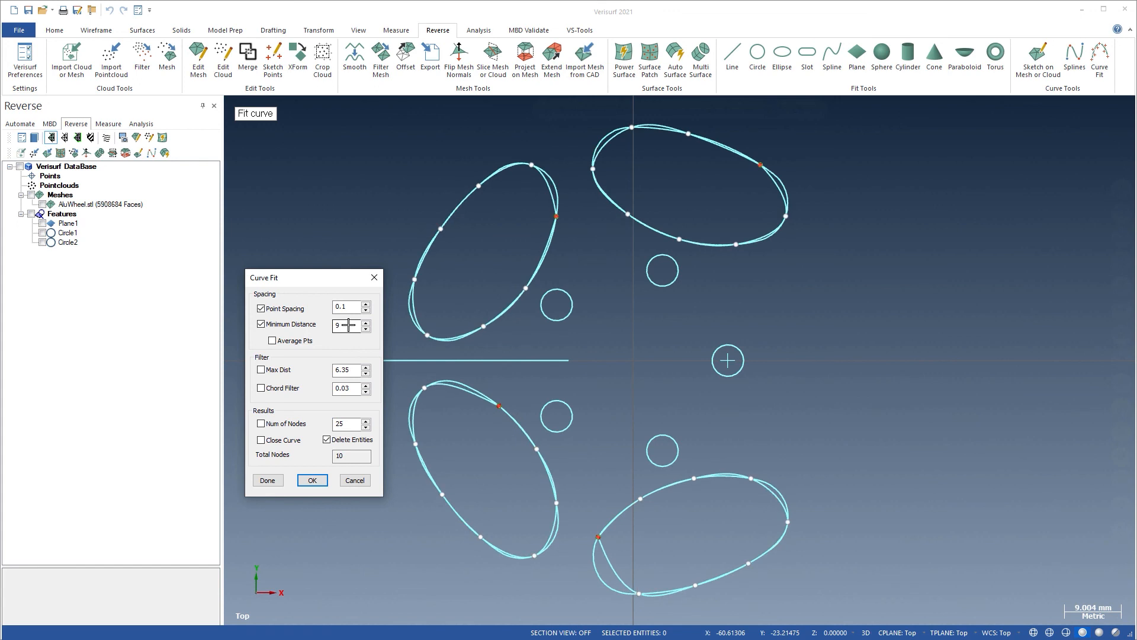
Step: Fit closed curves to the four spoke openings using a minimum distance of 1 and Close Curve
{"action": "double_click", "coordinate": [349, 325]}
{"action": "type", "text": "1"}
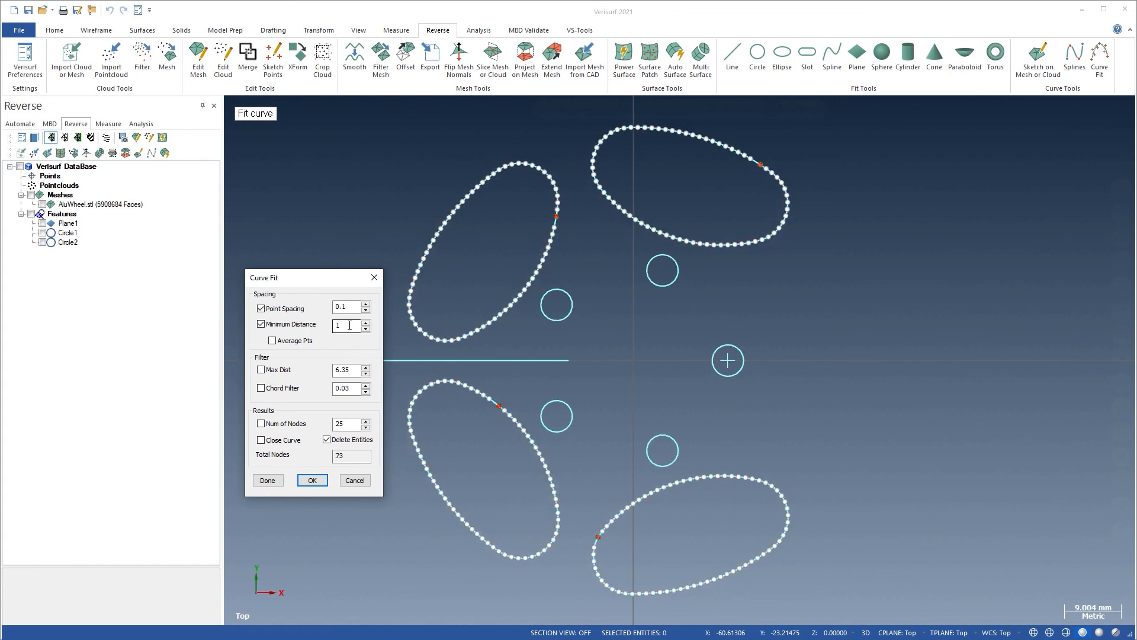
{"action": "left_click", "coordinate": [262, 440]}
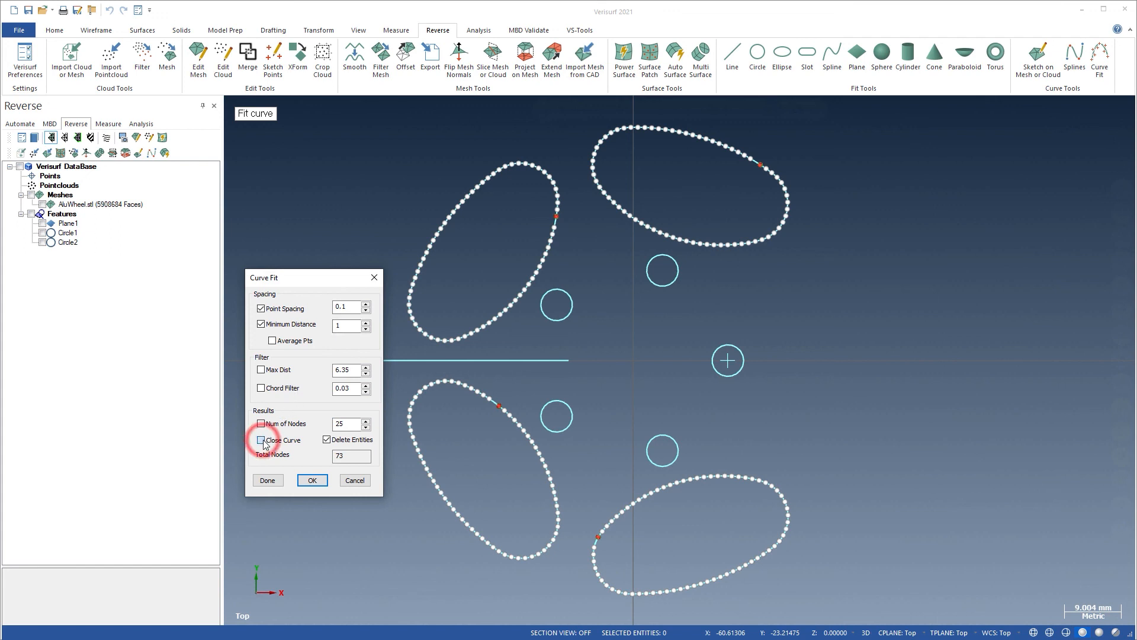
{"action": "left_click", "coordinate": [312, 480]}
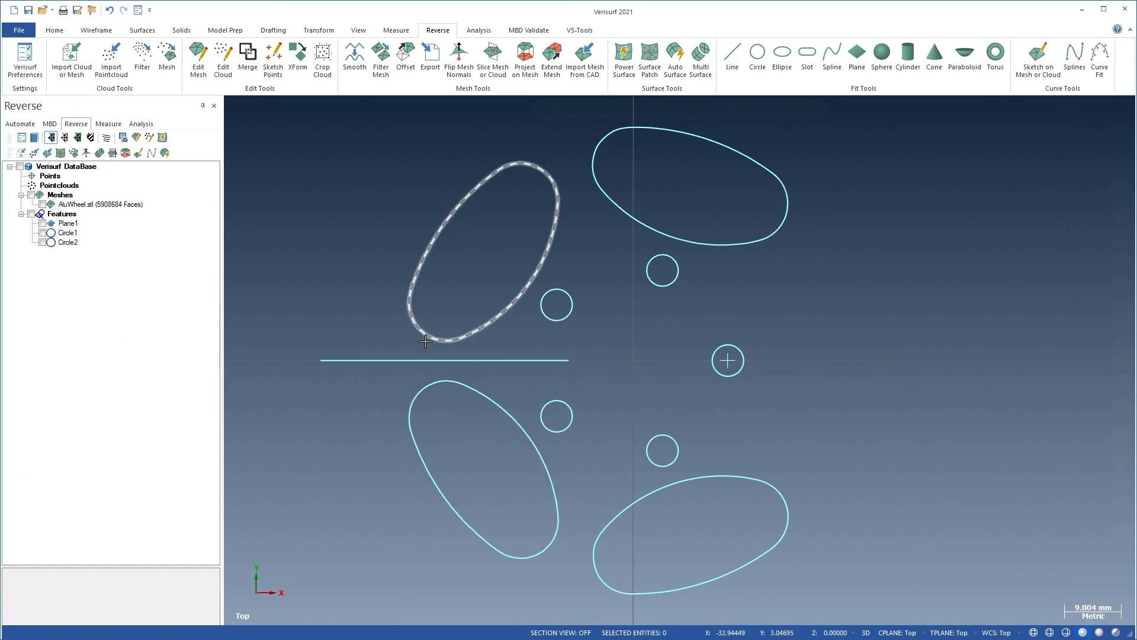
Step: In the front view, isolate the wheel's cross-section profile so the other wireframe entities are hidden
{"action": "right_click", "coordinate": [368, 316]}
{"action": "left_click", "coordinate": [390, 393]}
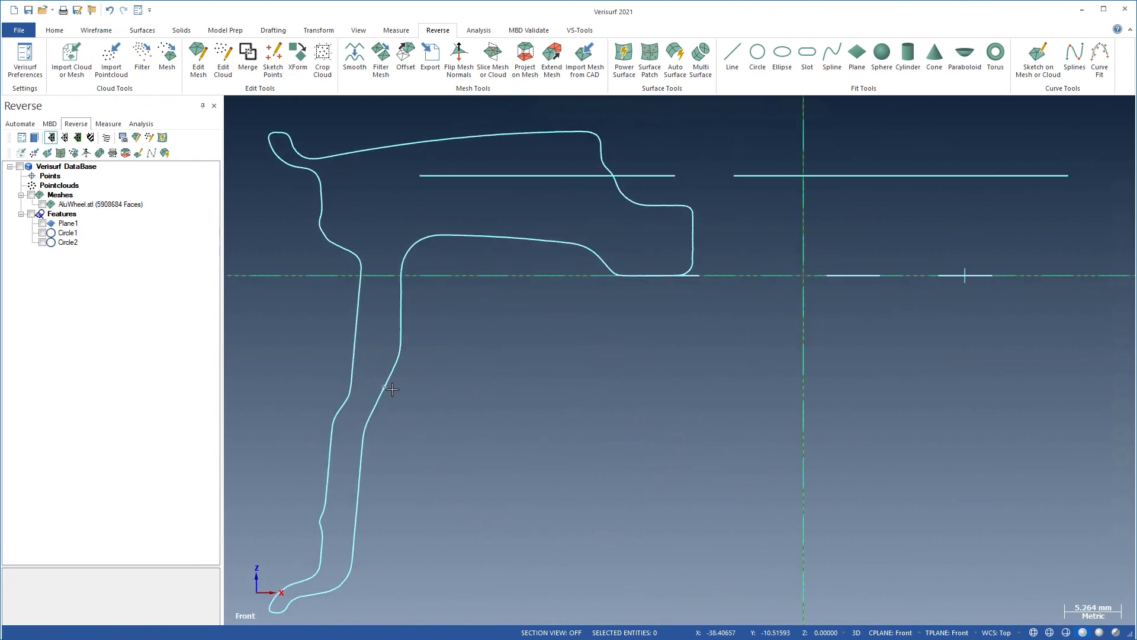
{"action": "right_click", "coordinate": [477, 386]}
{"action": "left_click", "coordinate": [526, 406]}
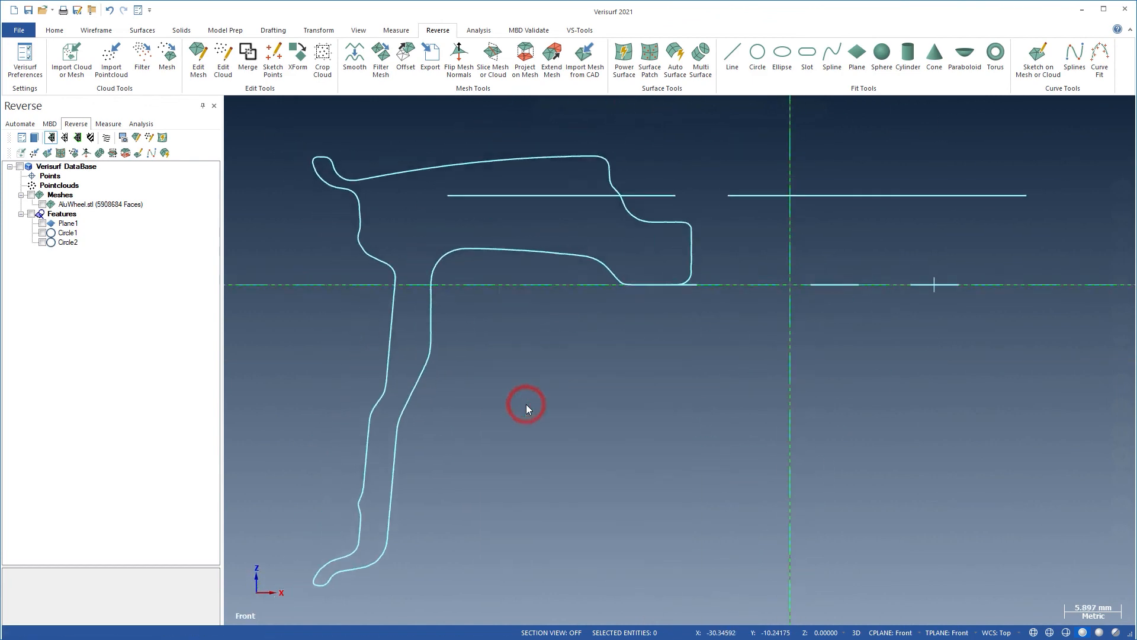
{"action": "left_click", "coordinate": [454, 363]}
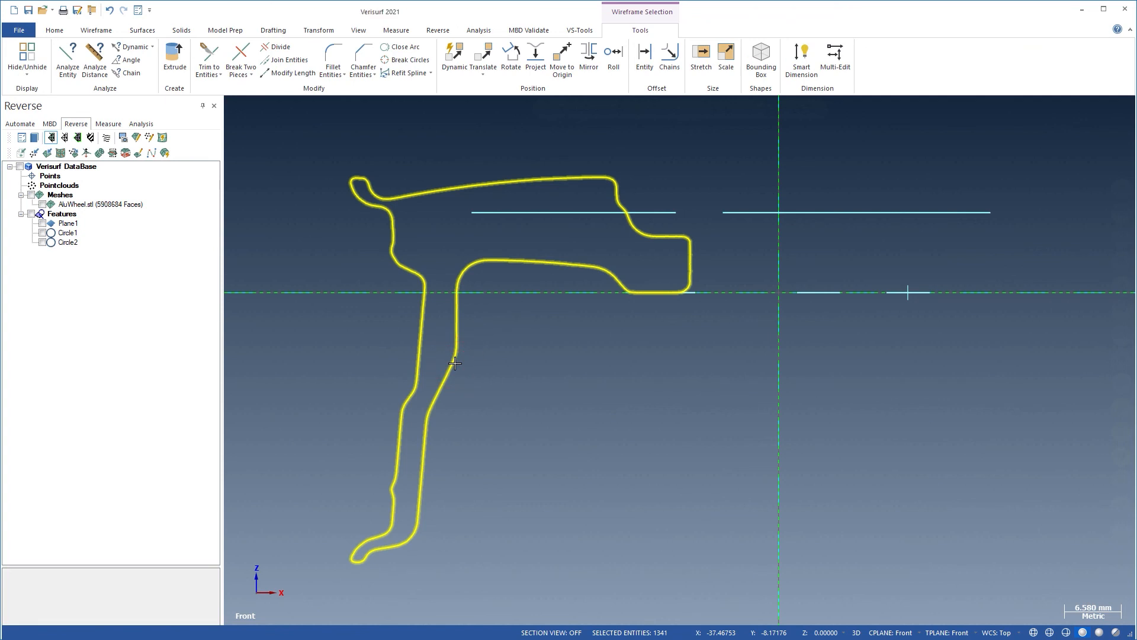
{"action": "key", "text": "alt+e"}
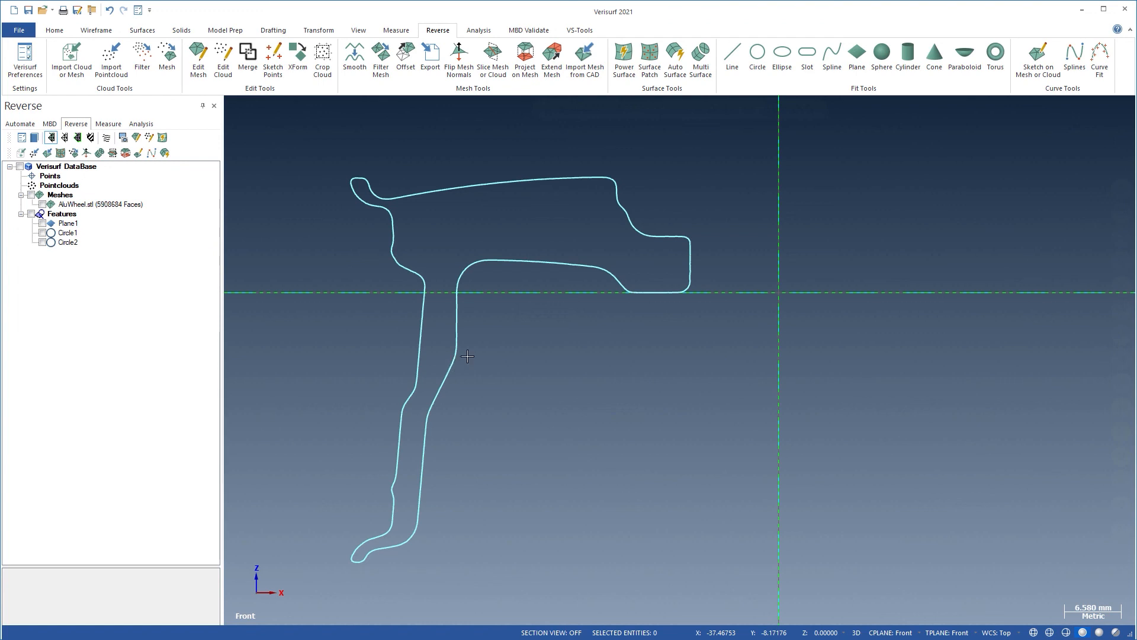
Step: Chain the complete wheel cross-section profile for a Curve Fit
{"action": "left_click", "coordinate": [1094, 56]}
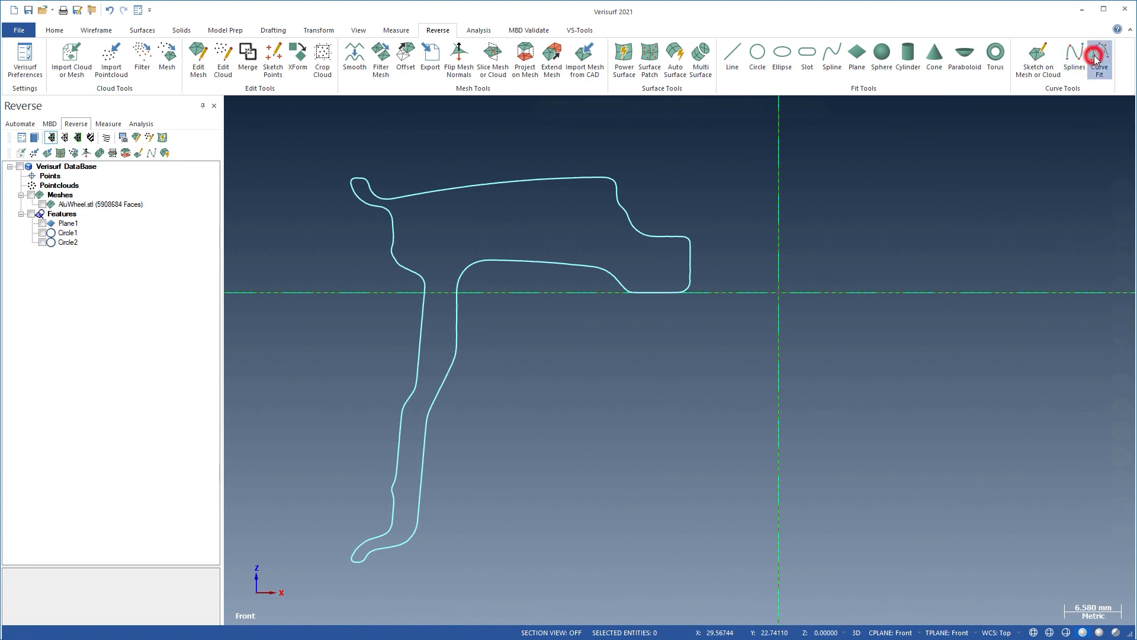
{"action": "left_click", "coordinate": [692, 249]}
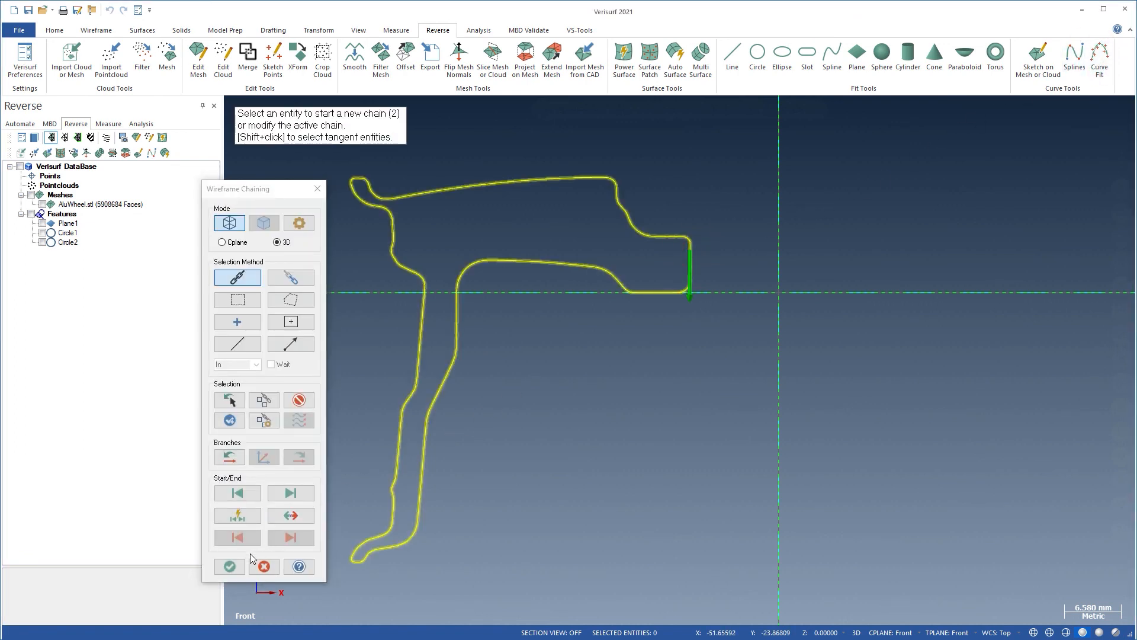
{"action": "left_click", "coordinate": [230, 567]}
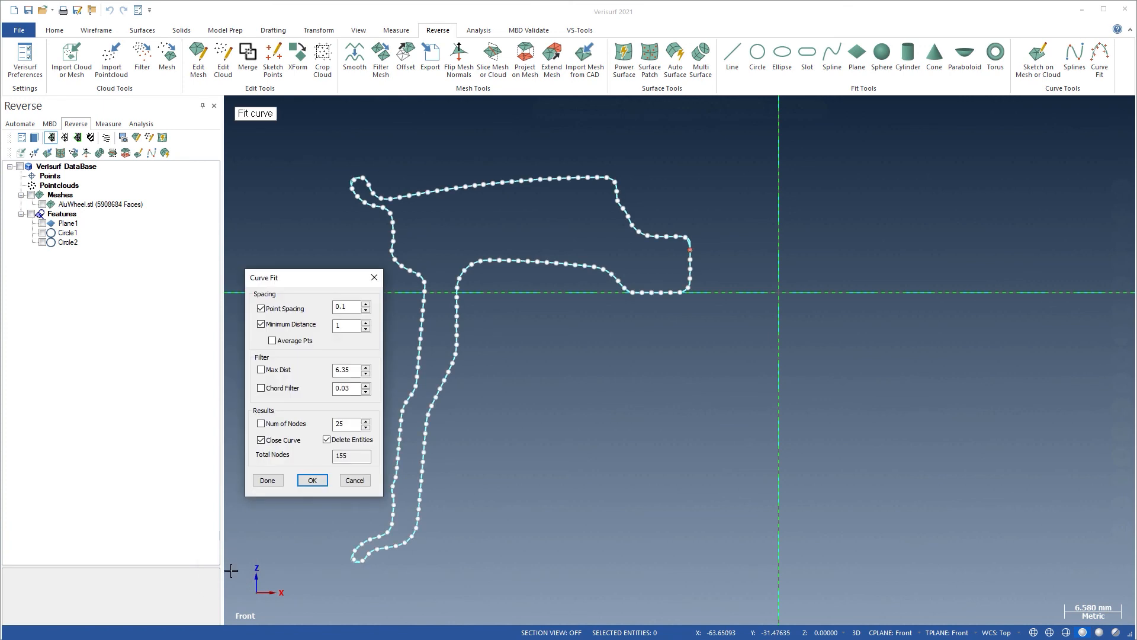
Step: Refine the profile's curve fit around the rim lip by trying a minimum distance of 0.6 and settling on 0.4
{"action": "scroll", "coordinate": [337, 571], "scroll_direction": "up", "scroll_amount": 3}
{"action": "scroll", "coordinate": [338, 570], "scroll_direction": "up", "scroll_amount": 5}
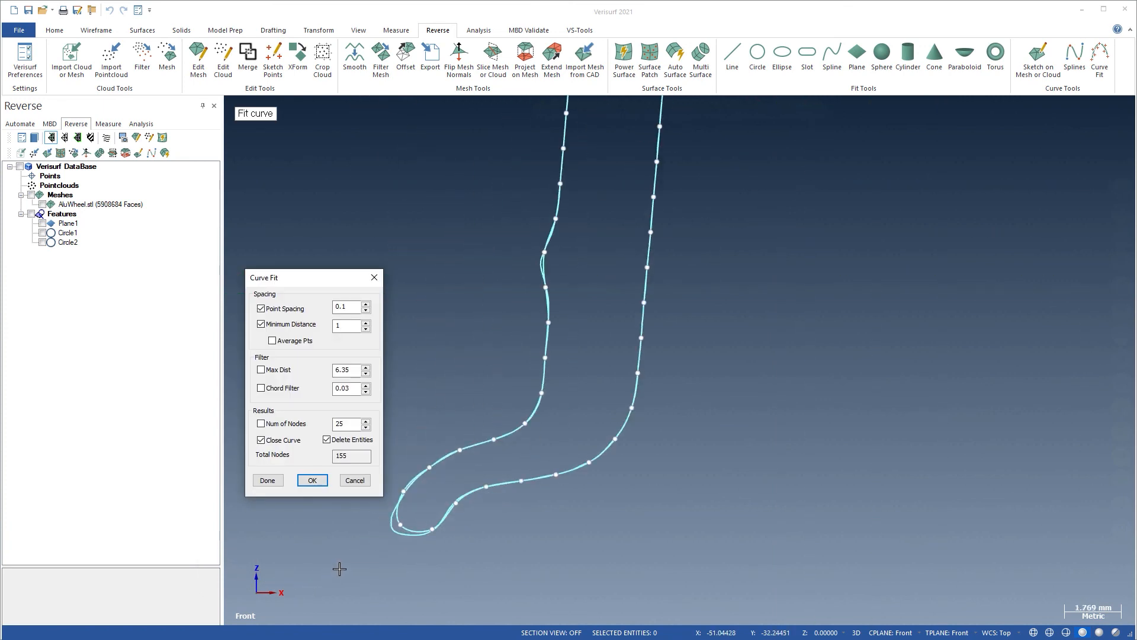
{"action": "double_click", "coordinate": [347, 326]}
{"action": "type", "text": "0.6"}
{"action": "double_click", "coordinate": [351, 325]}
{"action": "type", "text": "0.4"}
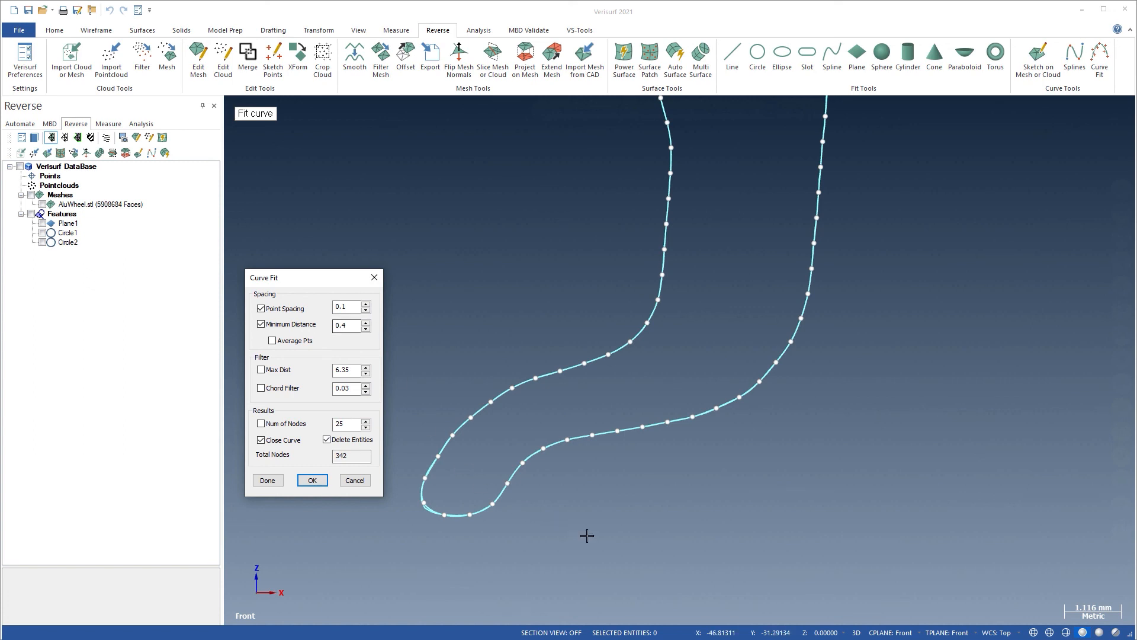
Step: Check the wheel profile's node spacing at the rim lips and accept the closed Curve Fit with a 0.4 minimum distance
{"action": "scroll", "coordinate": [589, 536], "scroll_direction": "down", "scroll_amount": 8}
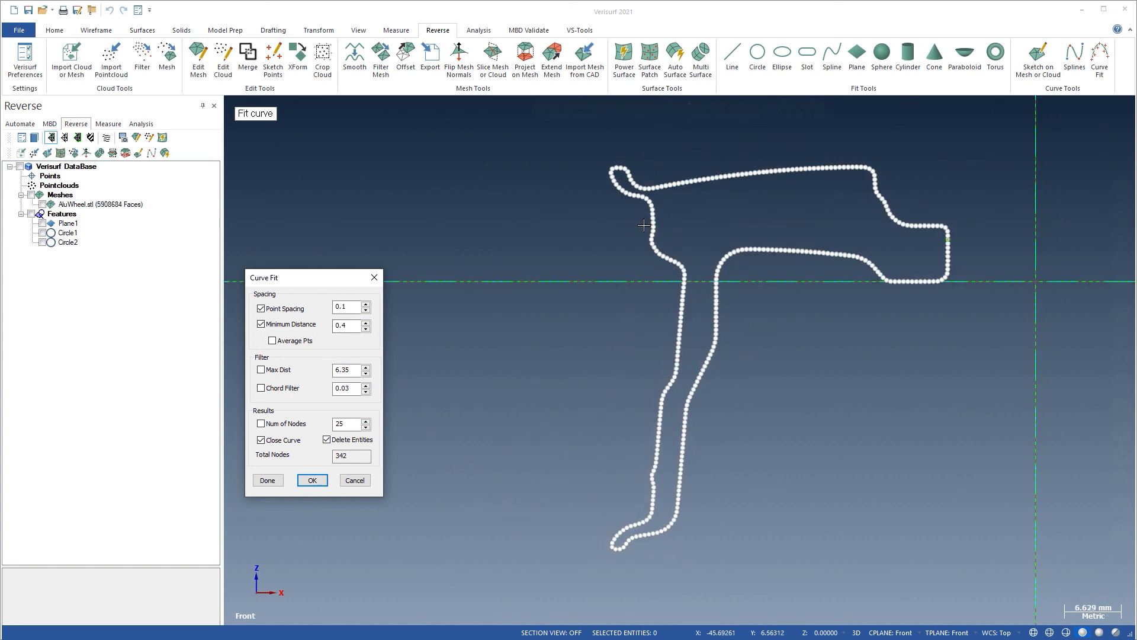
{"action": "scroll", "coordinate": [646, 158], "scroll_direction": "up", "scroll_amount": 5}
{"action": "scroll", "coordinate": [645, 159], "scroll_direction": "up", "scroll_amount": 2}
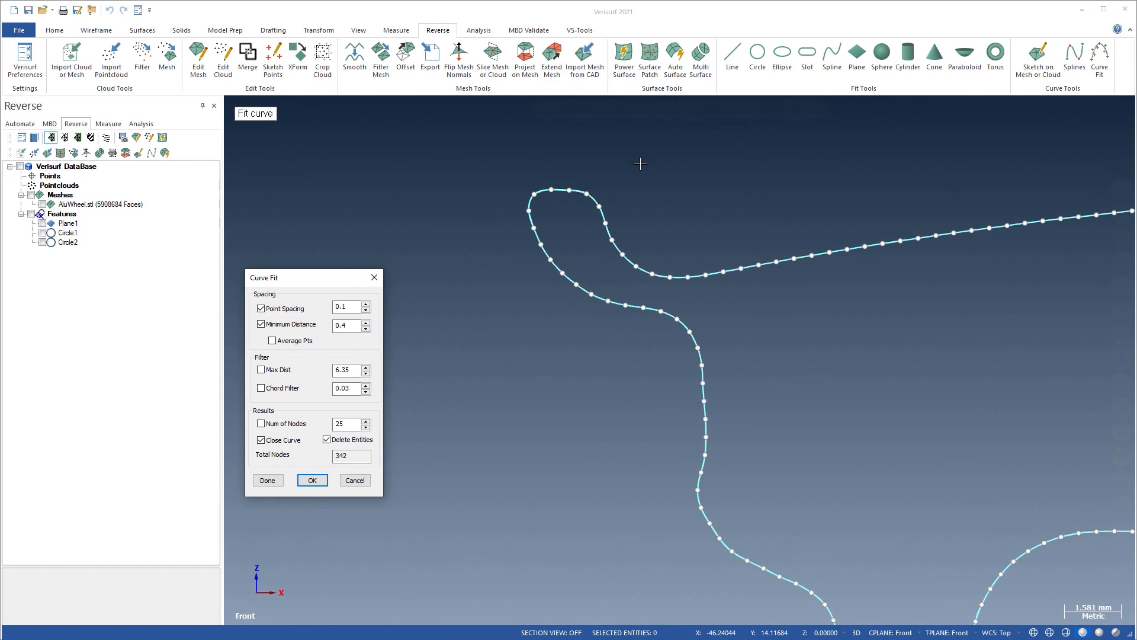
{"action": "left_click", "coordinate": [311, 482]}
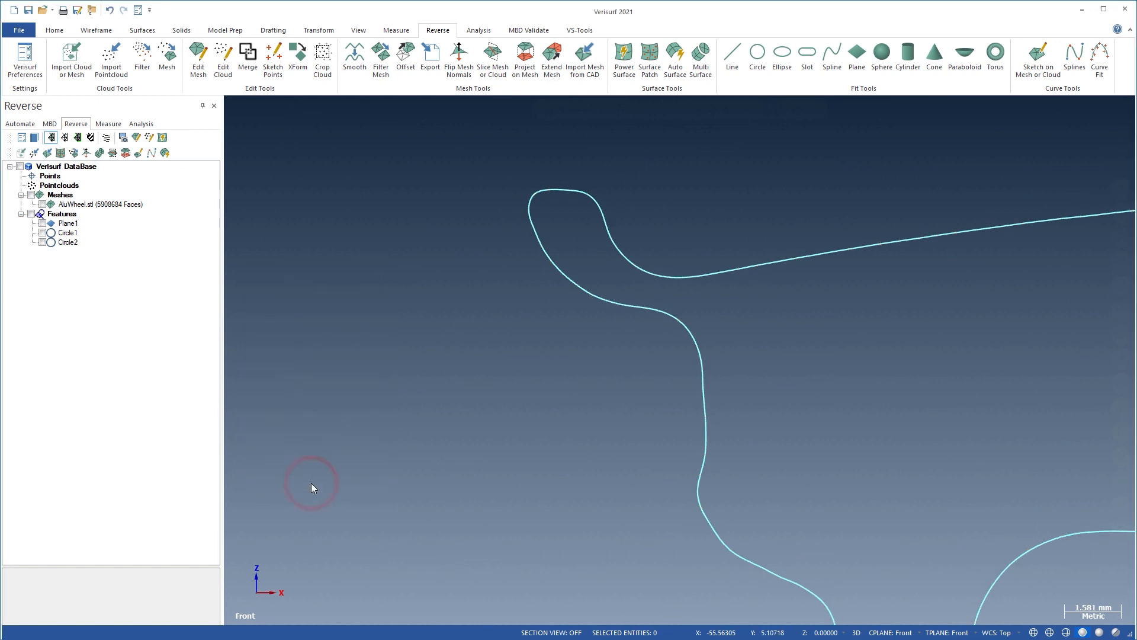
{"action": "right_click", "coordinate": [311, 315]}
{"action": "left_click", "coordinate": [346, 361]}
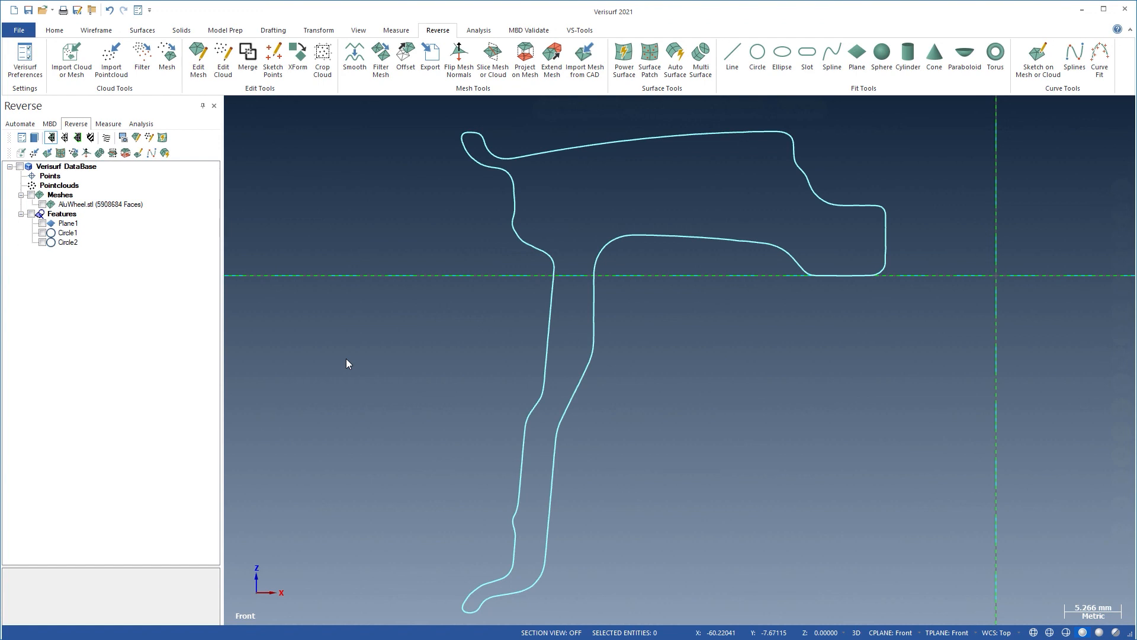
Step: Refit the wheel profile spline with a curve chordal deviation of 0.014, deleting the original spline
{"action": "left_click", "coordinate": [97, 30]}
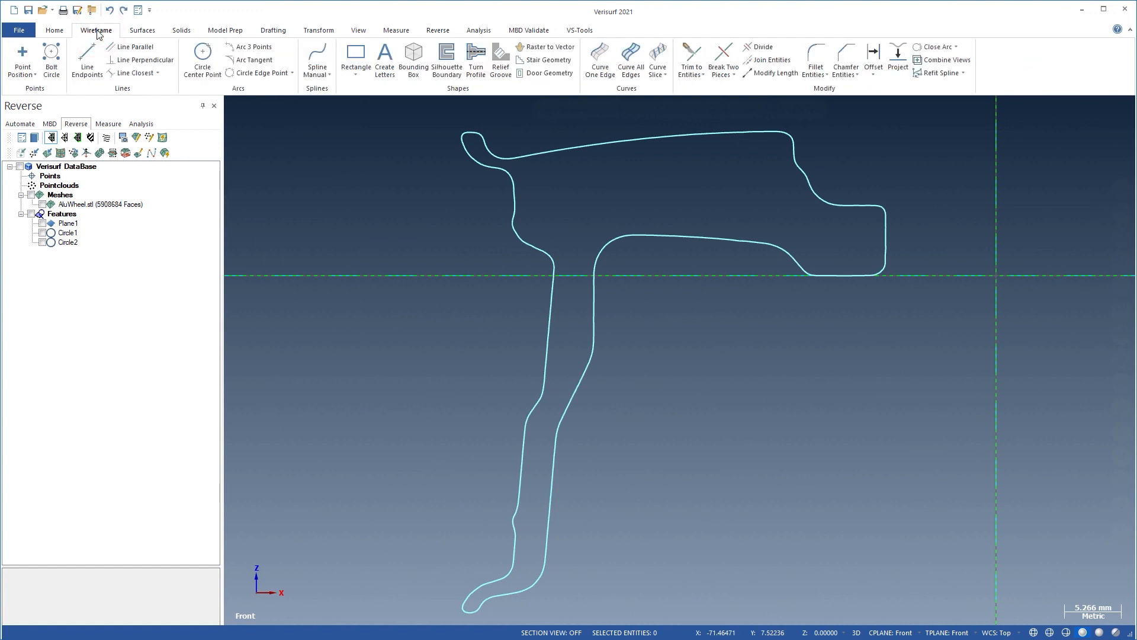
{"action": "left_click", "coordinate": [933, 73]}
{"action": "left_click", "coordinate": [795, 155]}
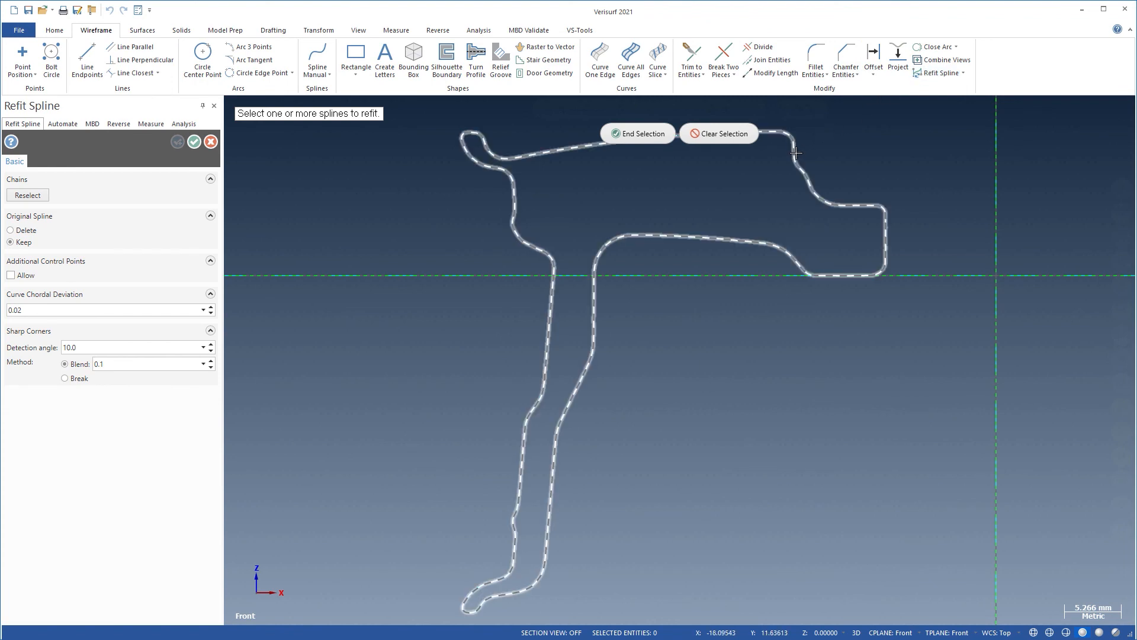
{"action": "left_click", "coordinate": [644, 133]}
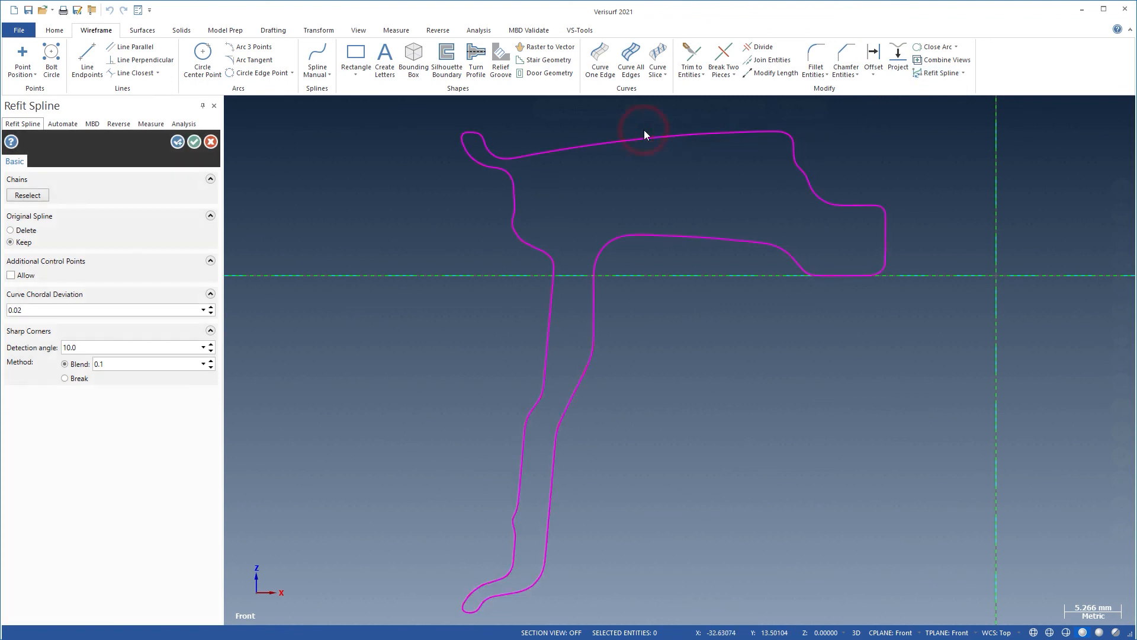
{"action": "left_click", "coordinate": [135, 306]}
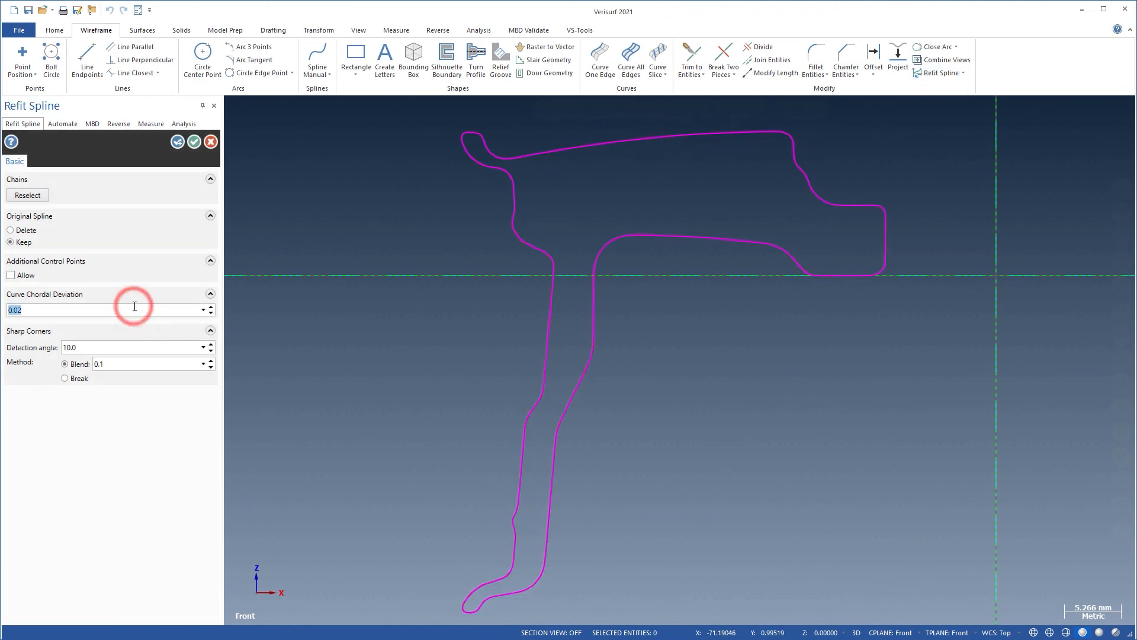
{"action": "type", "text": "0.014"}
{"action": "left_click", "coordinate": [25, 230]}
{"action": "left_click", "coordinate": [192, 142]}
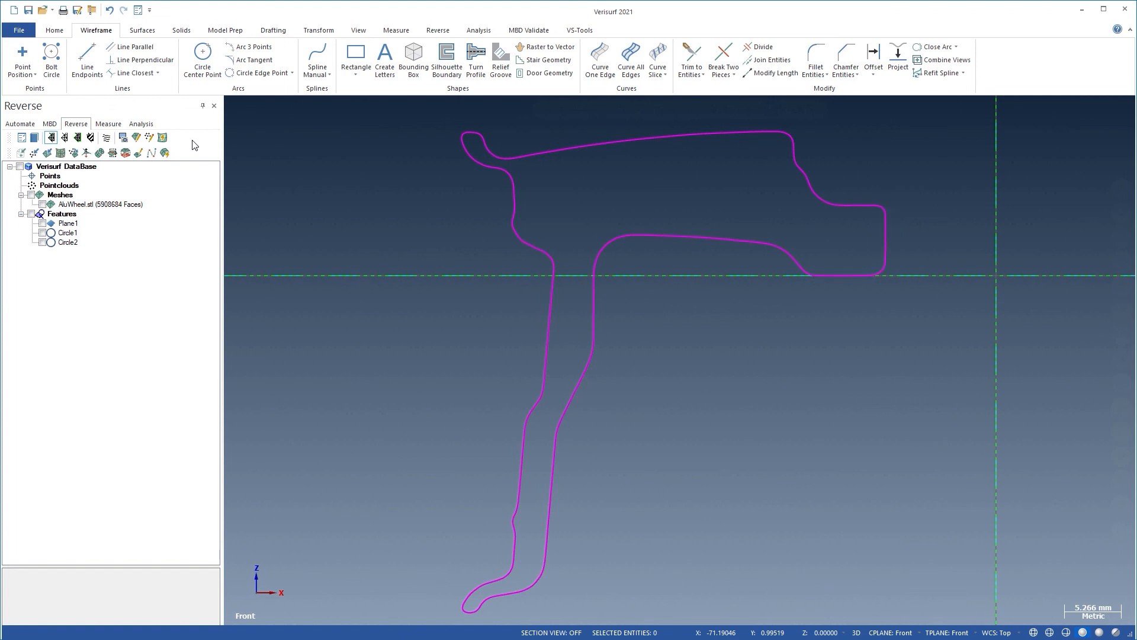
Step: Edit the refitted spline by node points and insert a node midway around the hub's lower inner corner
{"action": "right_click", "coordinate": [302, 194]}
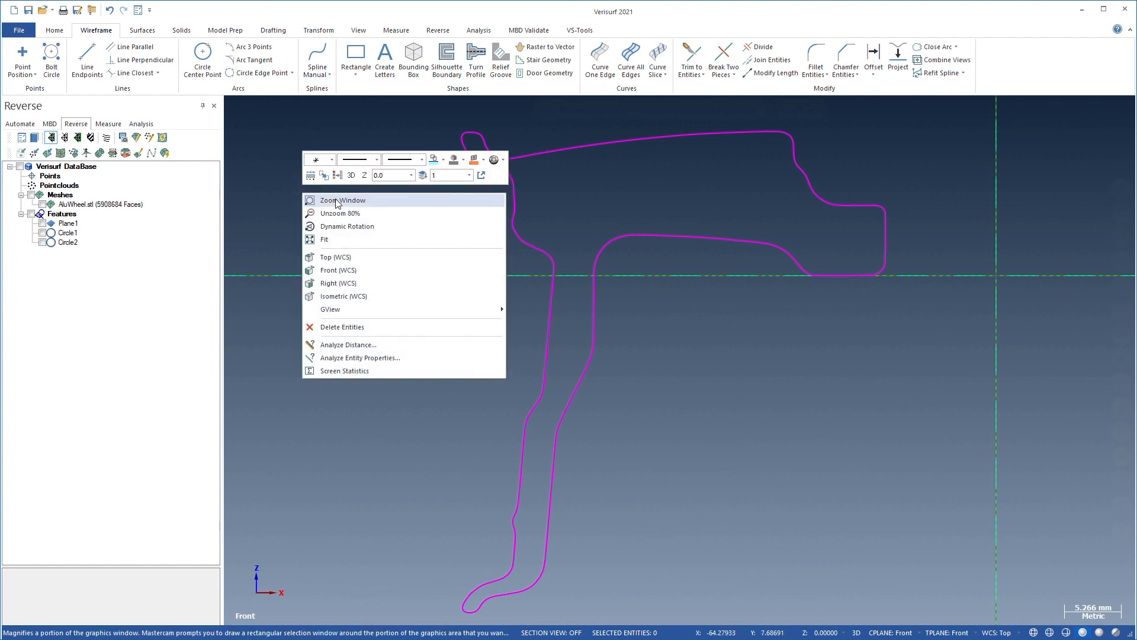
{"action": "left_click", "coordinate": [339, 200]}
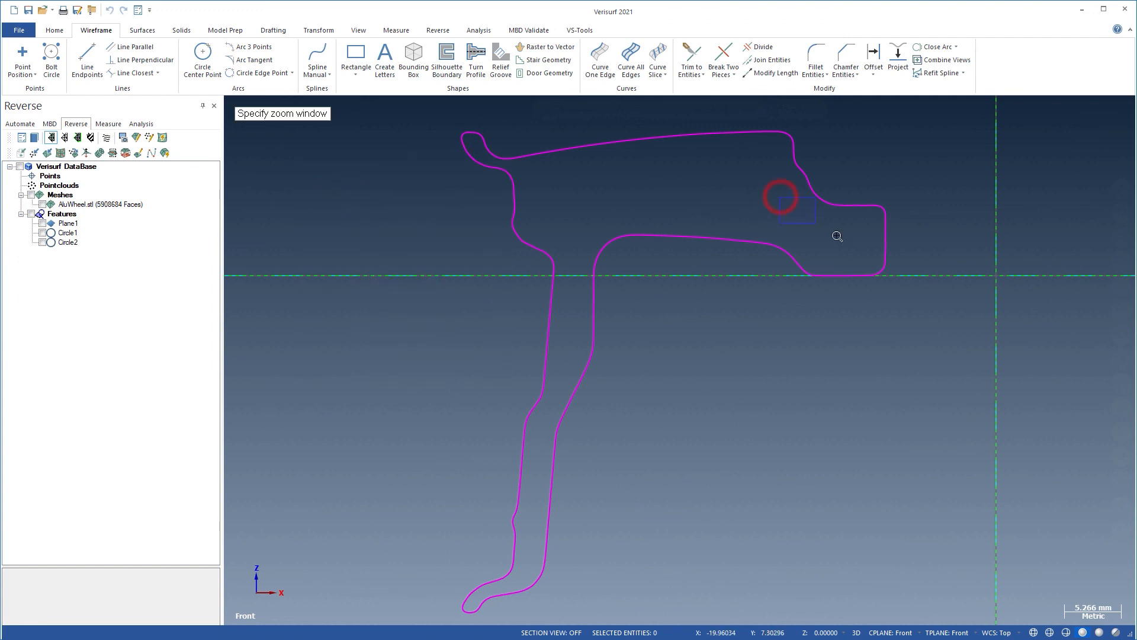
{"action": "left_click", "coordinate": [1023, 299]}
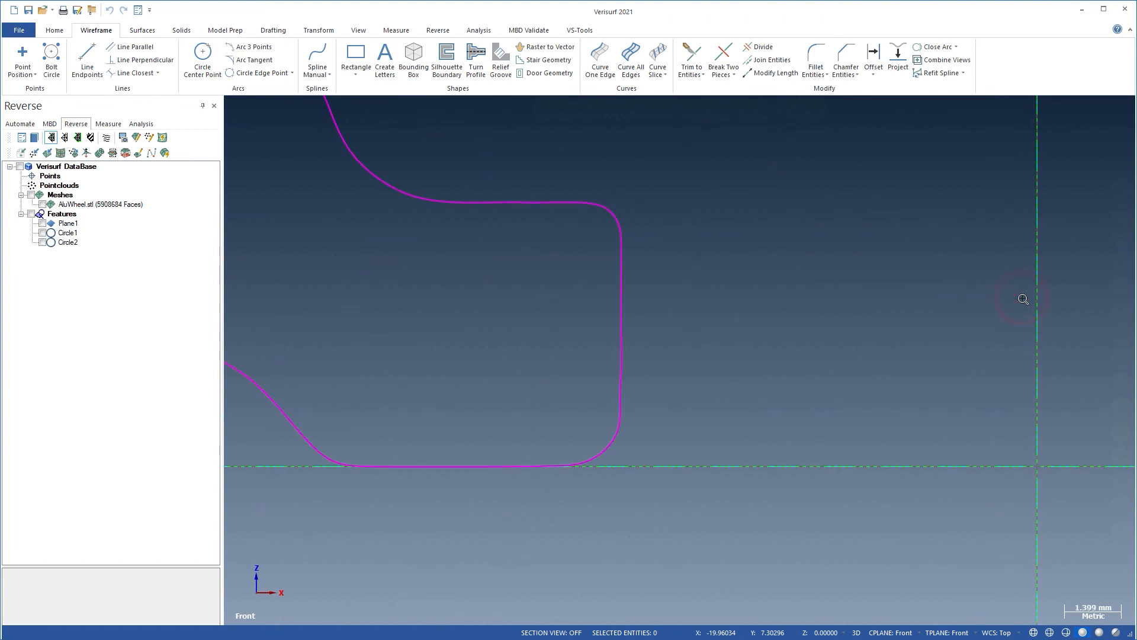
{"action": "left_click", "coordinate": [963, 73]}
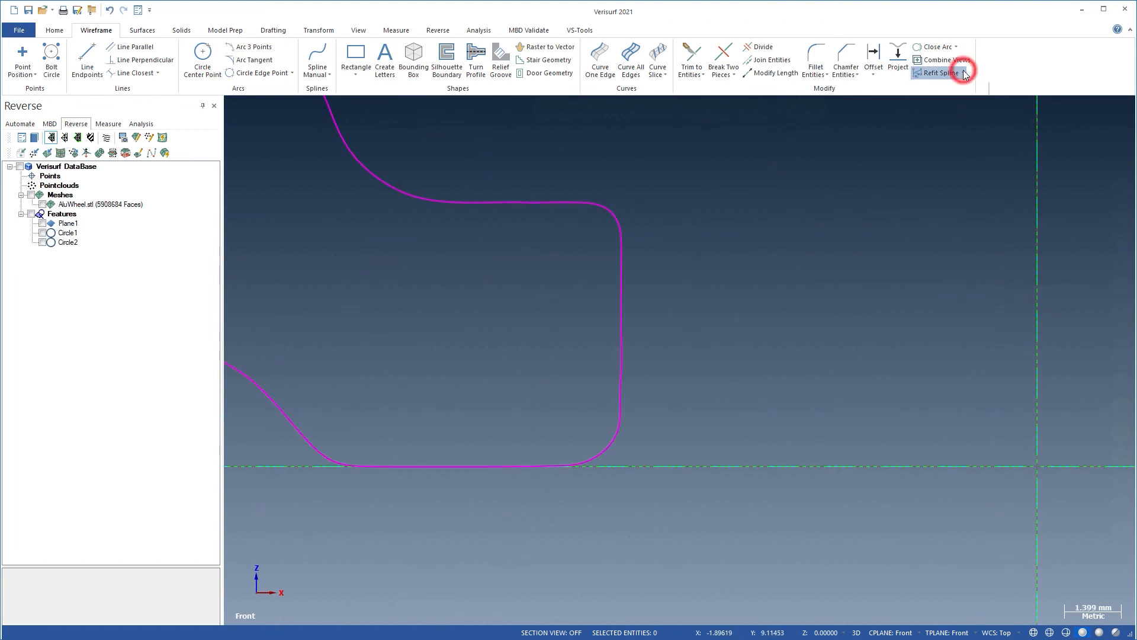
{"action": "left_click", "coordinate": [952, 126]}
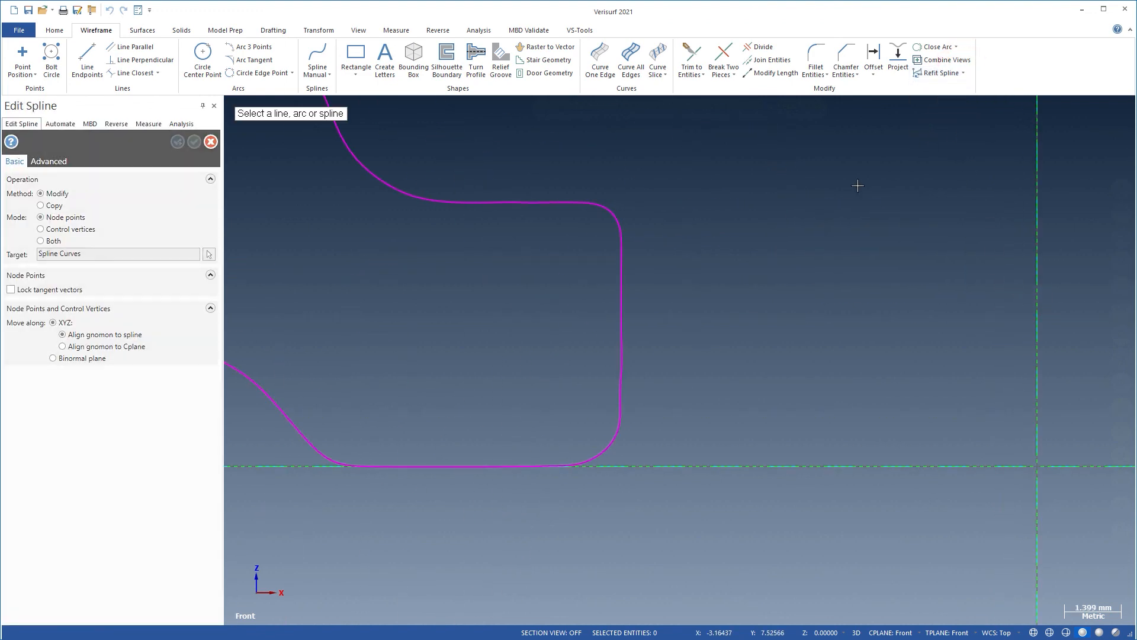
{"action": "left_click", "coordinate": [621, 279]}
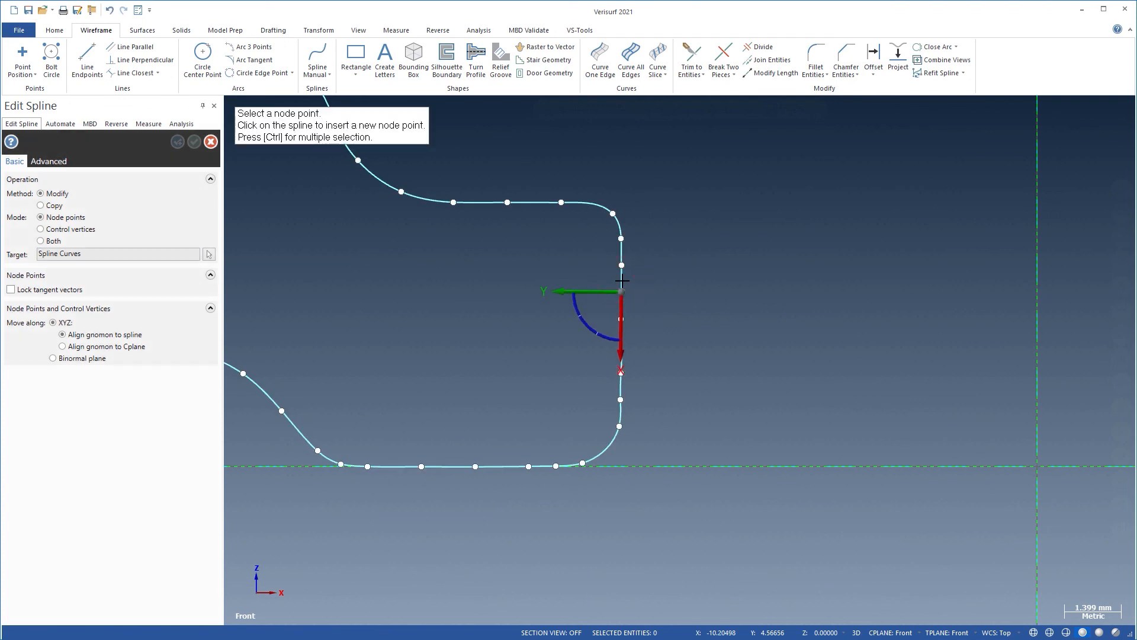
{"action": "left_click", "coordinate": [606, 450]}
{"action": "key", "text": "Return"}
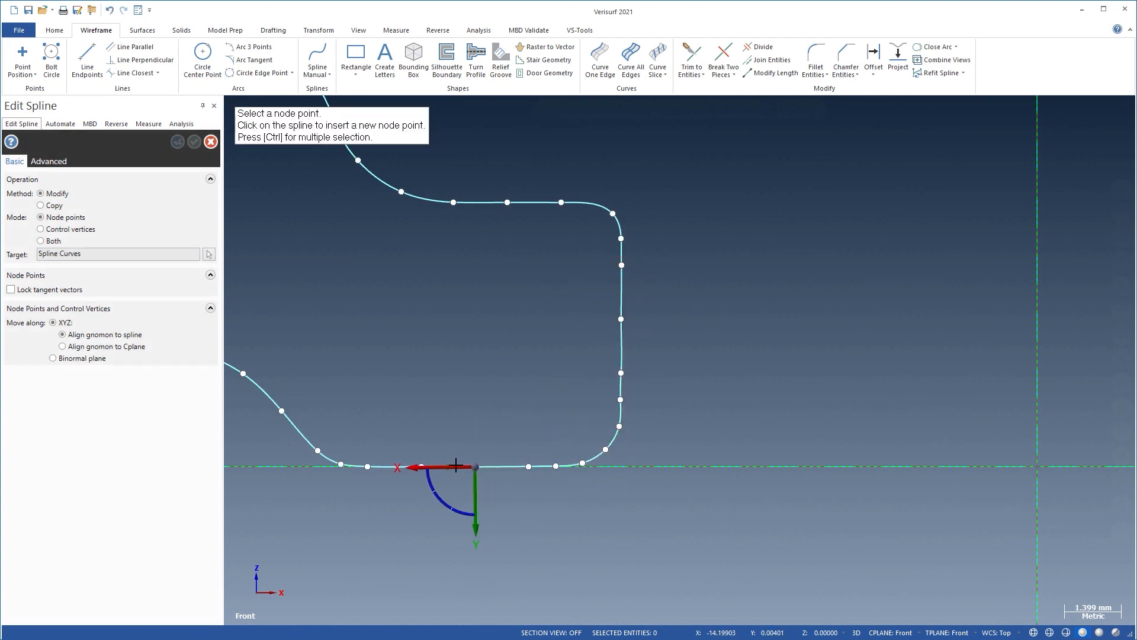
Step: Delete the surplus nodes along the hub's bottom flat edge and at the start of its lower inner corner
{"action": "left_click", "coordinate": [425, 466]}
{"action": "key", "text": "Delete"}
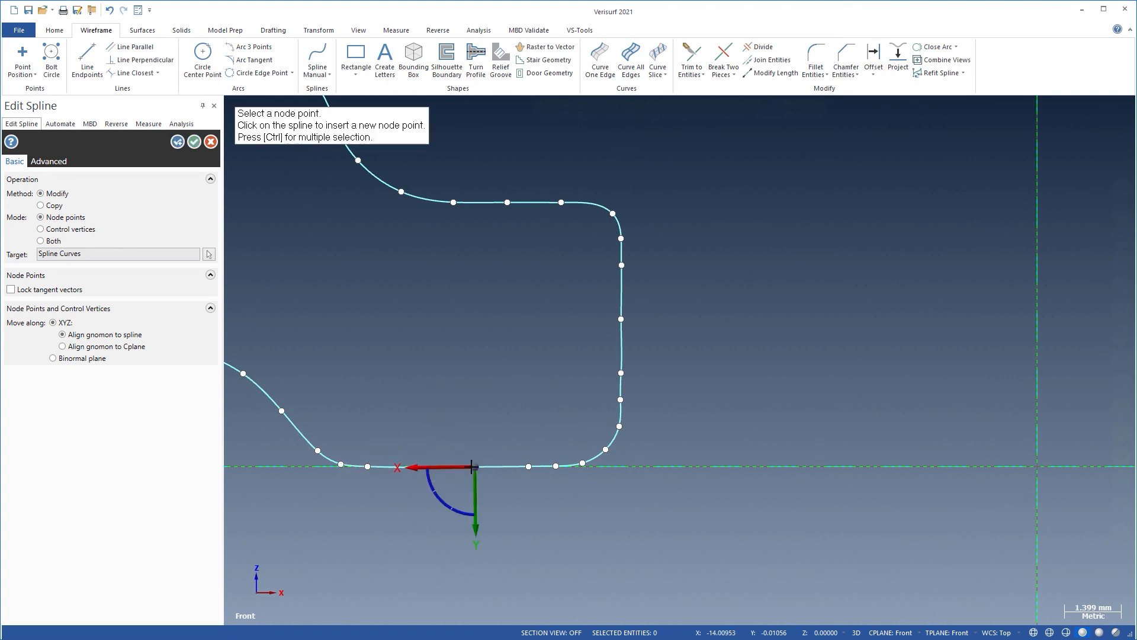
{"action": "left_click", "coordinate": [474, 467]}
{"action": "key", "text": "Delete"}
{"action": "left_click", "coordinate": [529, 467]}
{"action": "key", "text": "Delete"}
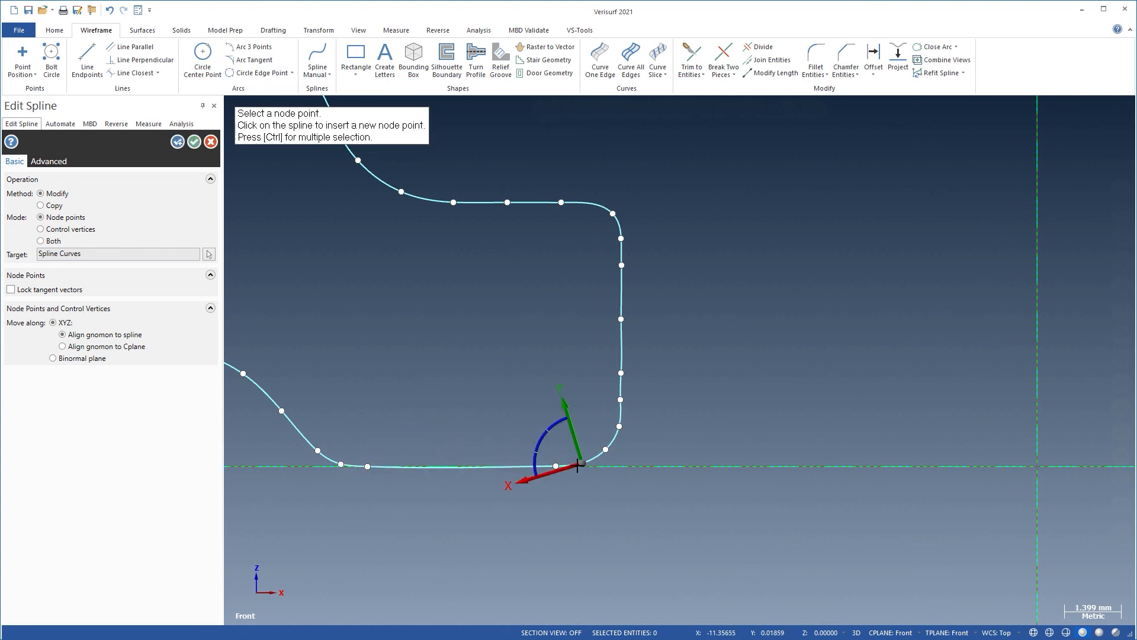
{"action": "left_click", "coordinate": [578, 467]}
{"action": "key", "text": "Delete"}
Step: Delete the surplus nodes along the hub's vertical bore edge, including the one at the upper end of the lower corner curve
{"action": "left_click", "coordinate": [617, 427]}
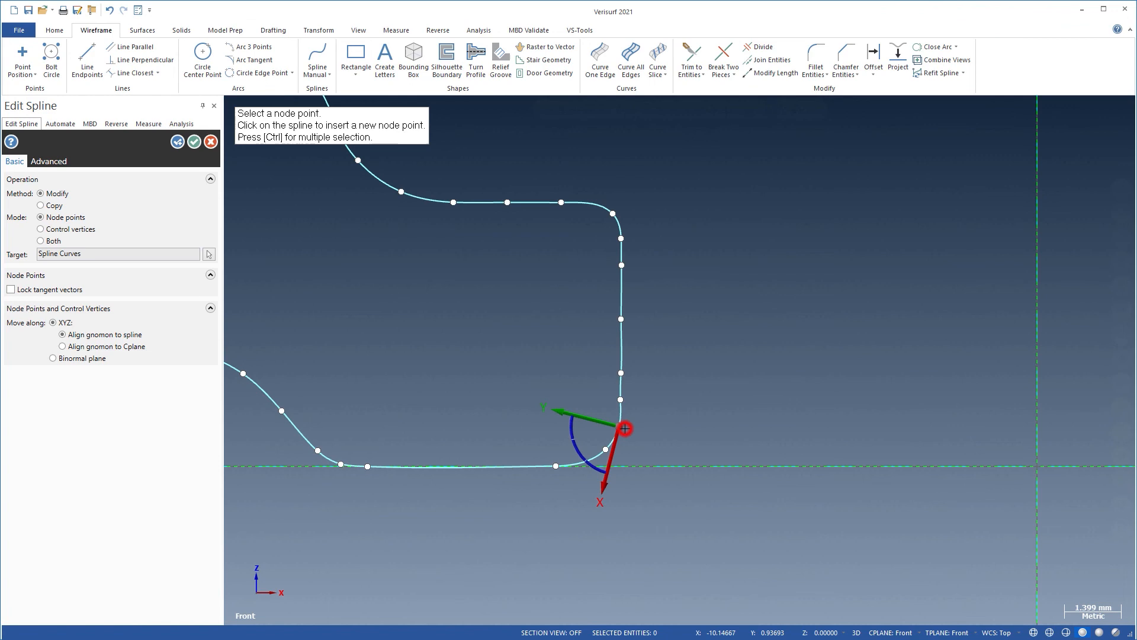
{"action": "left_click", "coordinate": [620, 373]}
{"action": "key", "text": "Delete"}
{"action": "left_click", "coordinate": [621, 319]}
{"action": "key", "text": "Delete"}
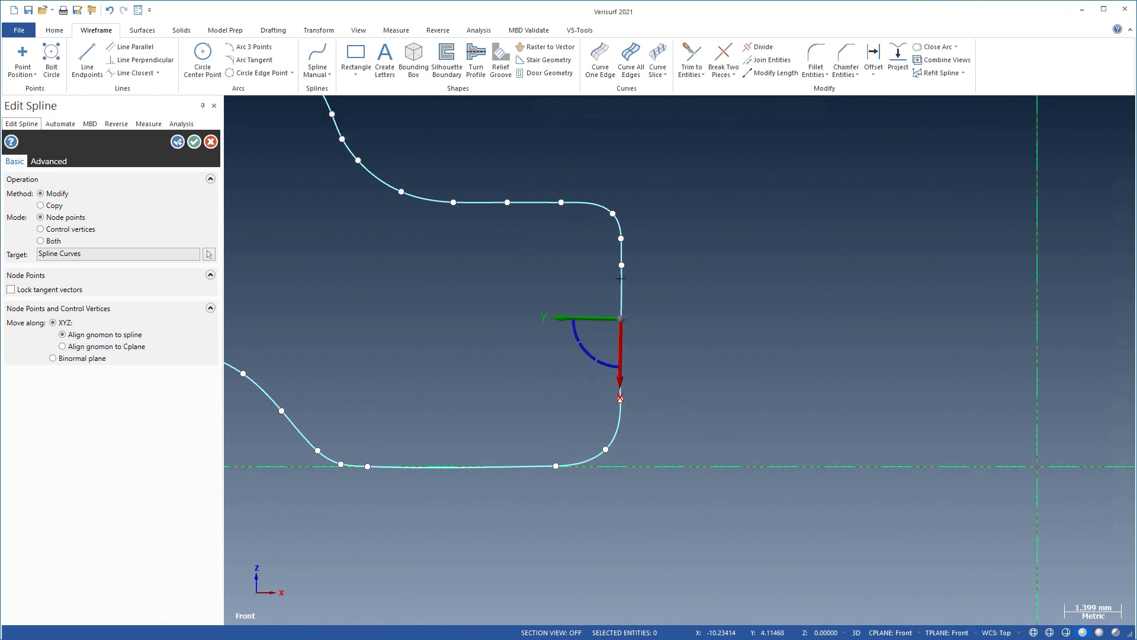
{"action": "left_click", "coordinate": [621, 265]}
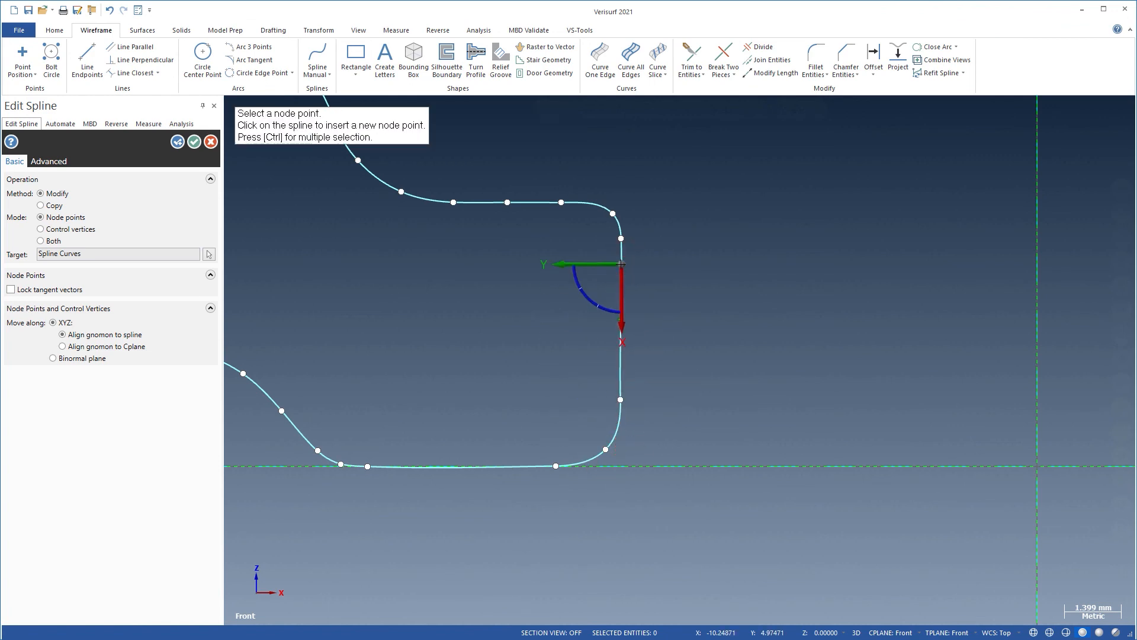
{"action": "key", "text": "Delete"}
Step: Rotate the tangent at the outer end node of the hub's bottom edge to horizontal and align the node with the origin's height
{"action": "left_click", "coordinate": [368, 465]}
{"action": "left_click", "coordinate": [368, 468]}
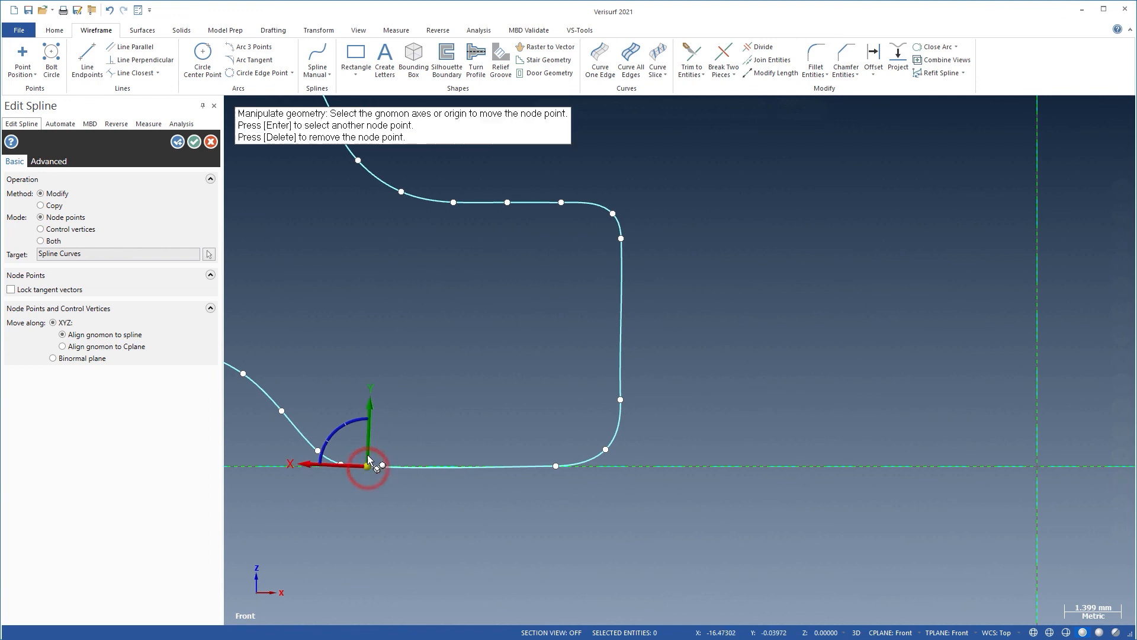
{"action": "left_click", "coordinate": [359, 418]}
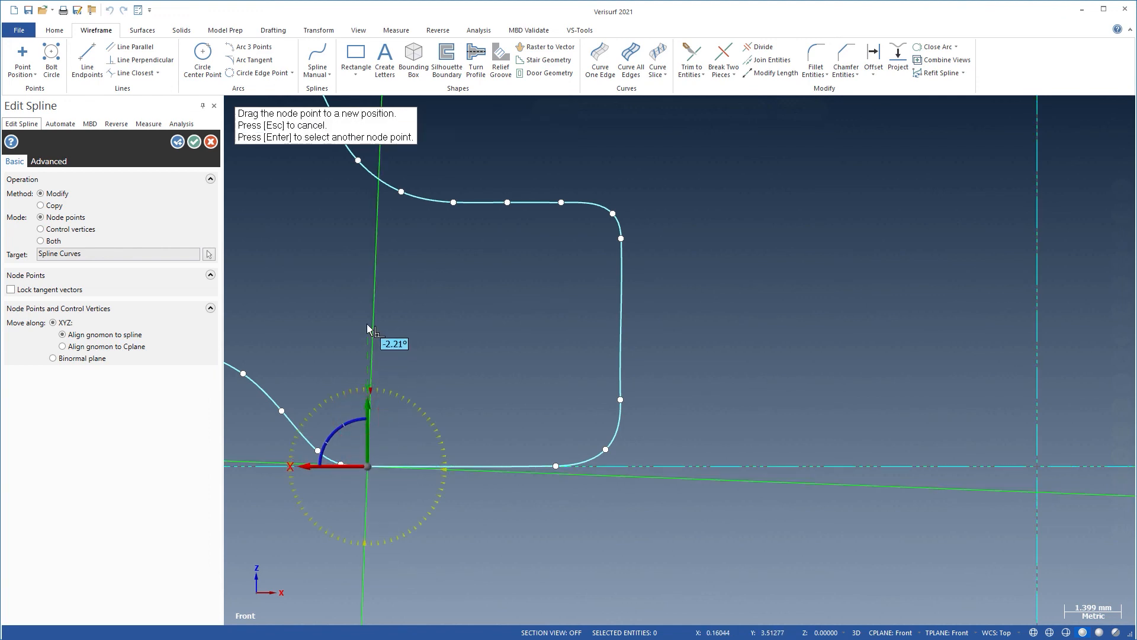
{"action": "left_click", "coordinate": [368, 326]}
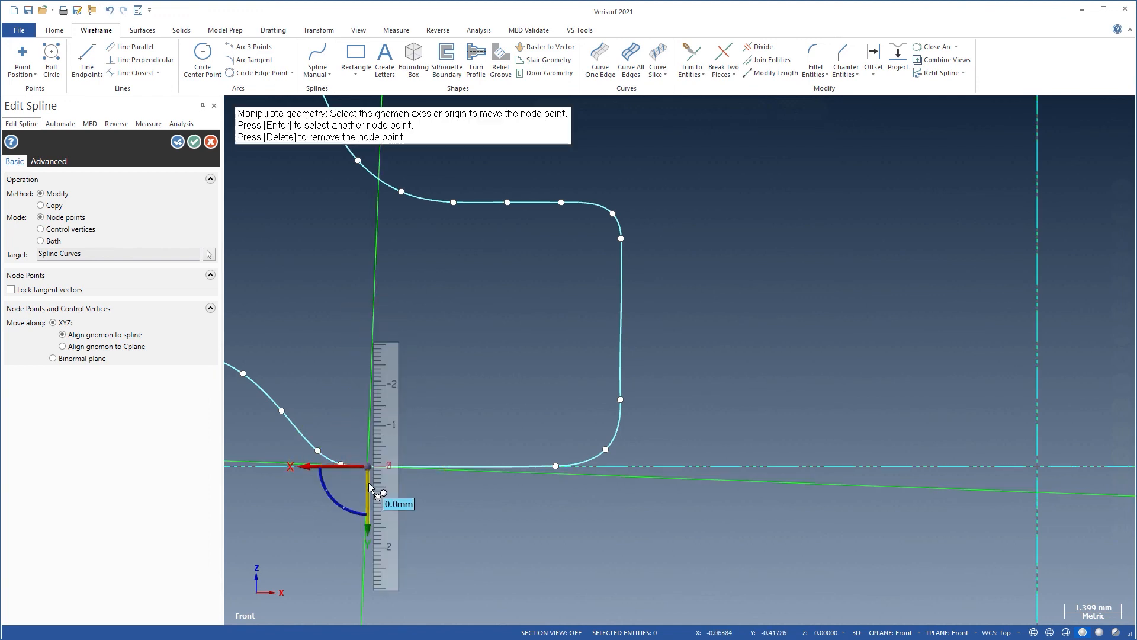
{"action": "left_click_drag", "start_coordinate": [369, 482], "coordinate": [1036, 468]}
{"action": "key", "text": "Return"}
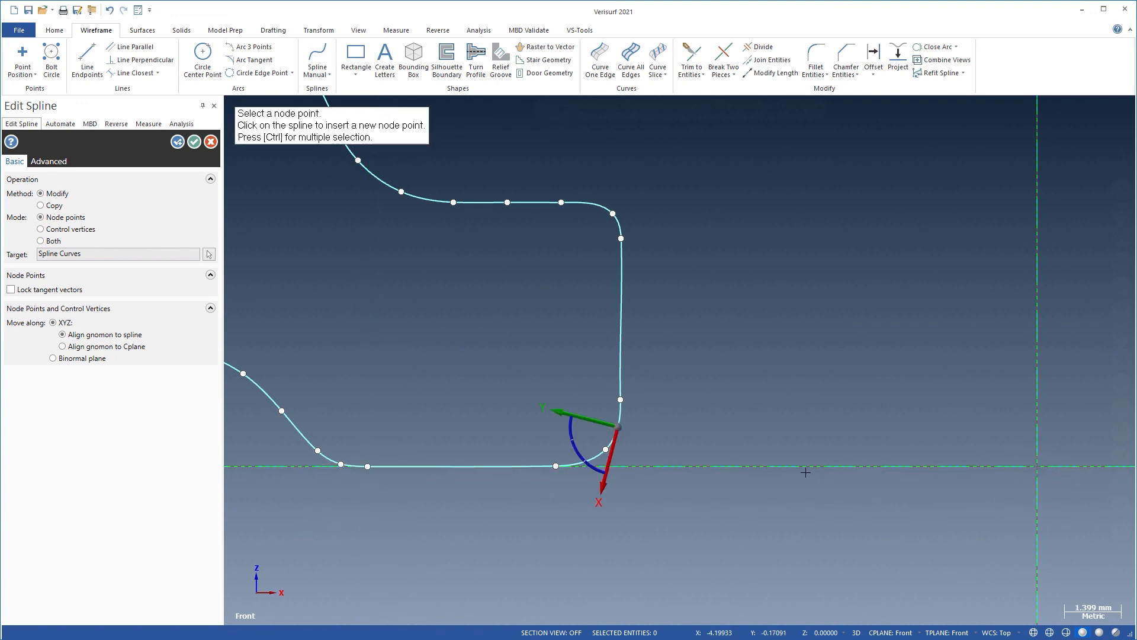
Step: Make the inner end node of the hub's bottom edge tangent to horizontal and align it with the origin's height
{"action": "left_click", "coordinate": [556, 467]}
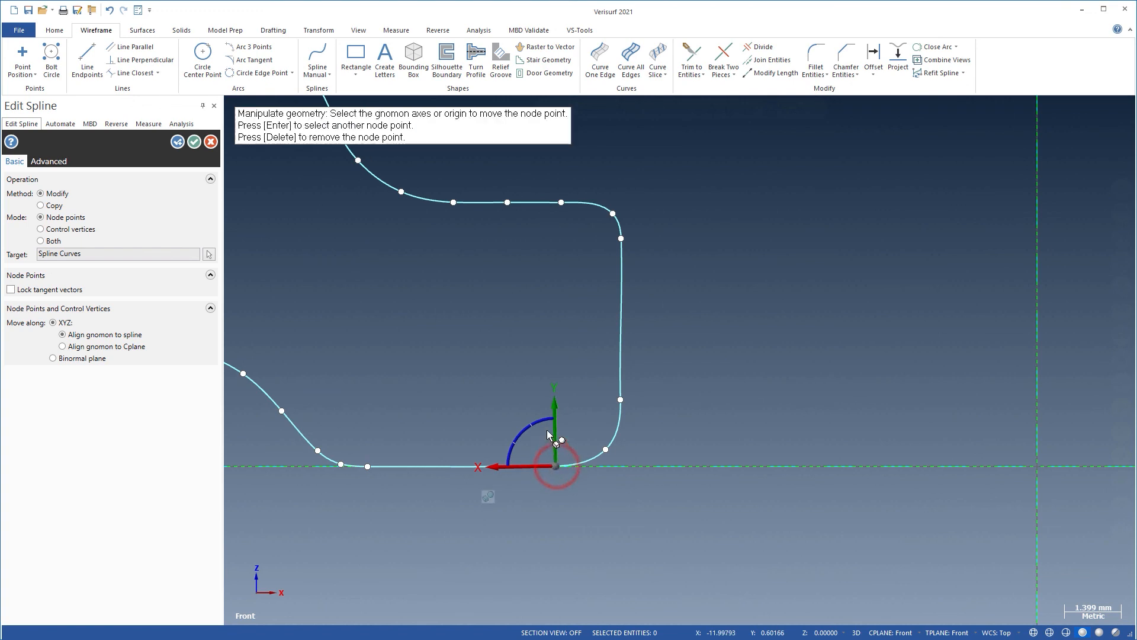
{"action": "left_click_drag", "start_coordinate": [542, 423], "coordinate": [559, 346]}
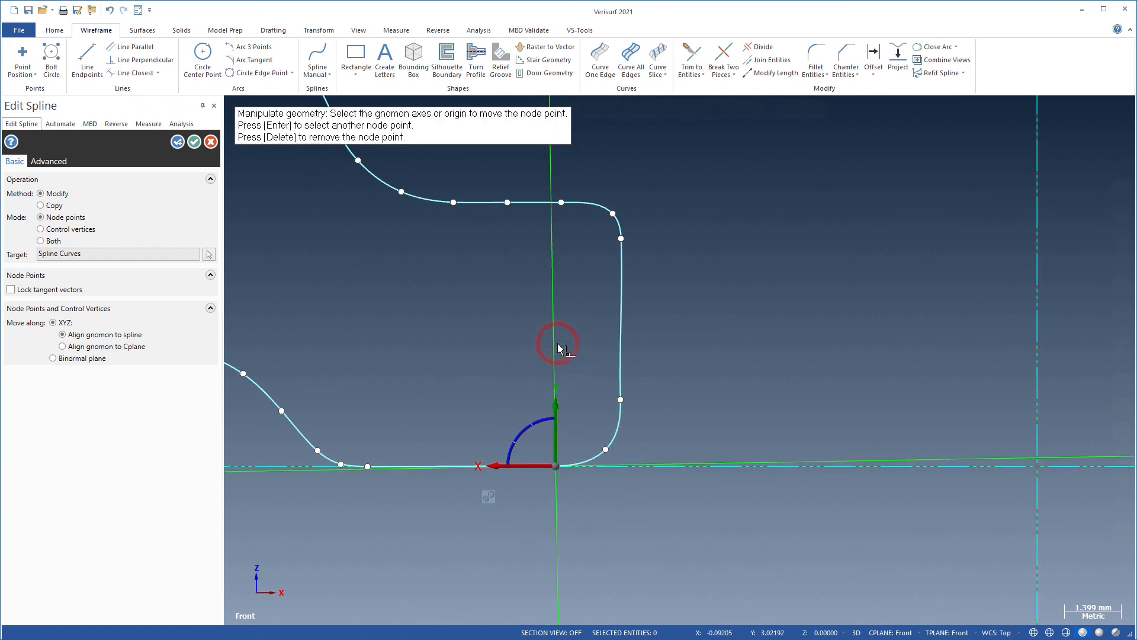
{"action": "left_click_drag", "start_coordinate": [556, 433], "coordinate": [1038, 472]}
{"action": "key", "text": "Return"}
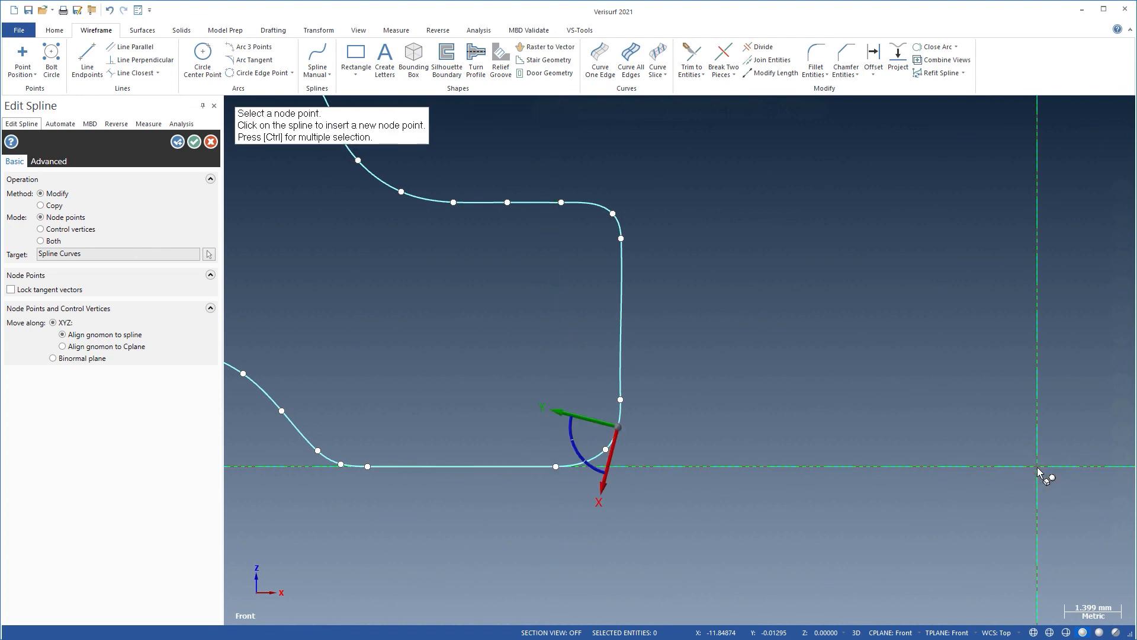
Step: Rotate the tangent at the upper end node of the hub's bore edge to vertical
{"action": "left_click", "coordinate": [621, 239]}
{"action": "left_click_drag", "start_coordinate": [619, 290], "coordinate": [617, 482]}
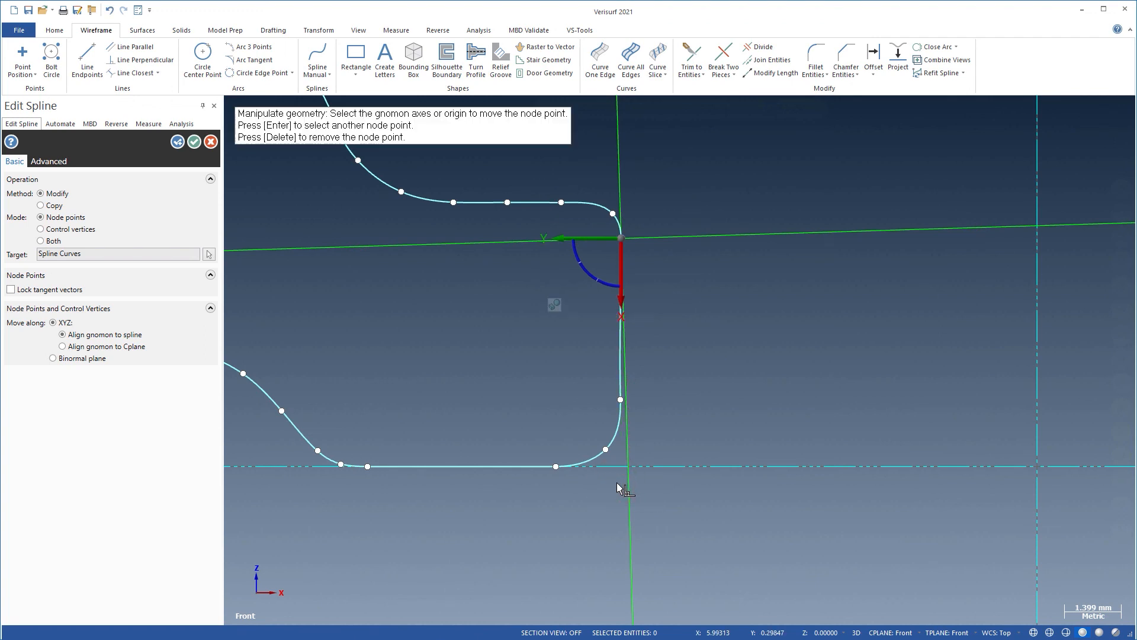
{"action": "key", "text": "Return"}
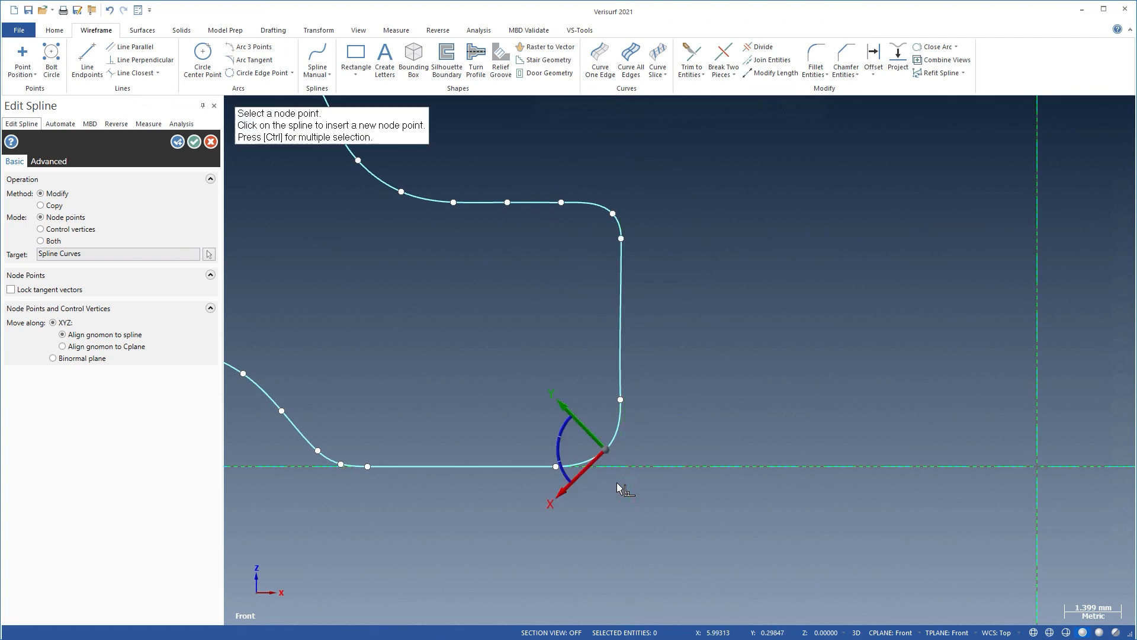
Step: Rotate the bore edge's lower end node tangent to vertical and move the node into line with the upper end node
{"action": "left_click", "coordinate": [618, 397]}
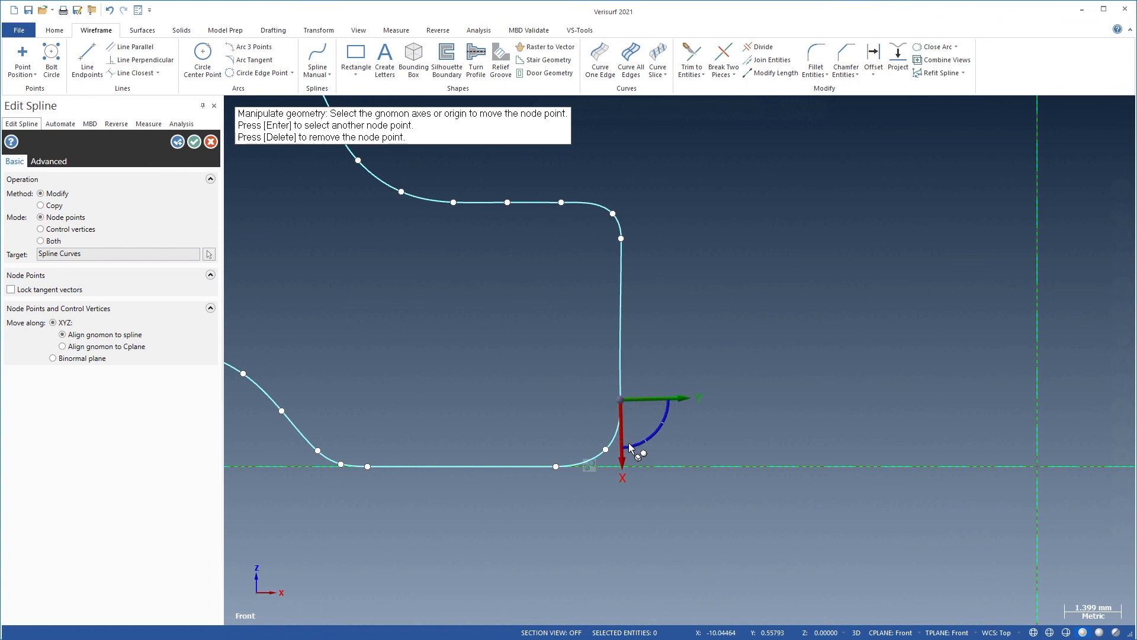
{"action": "left_click_drag", "start_coordinate": [632, 450], "coordinate": [623, 521]}
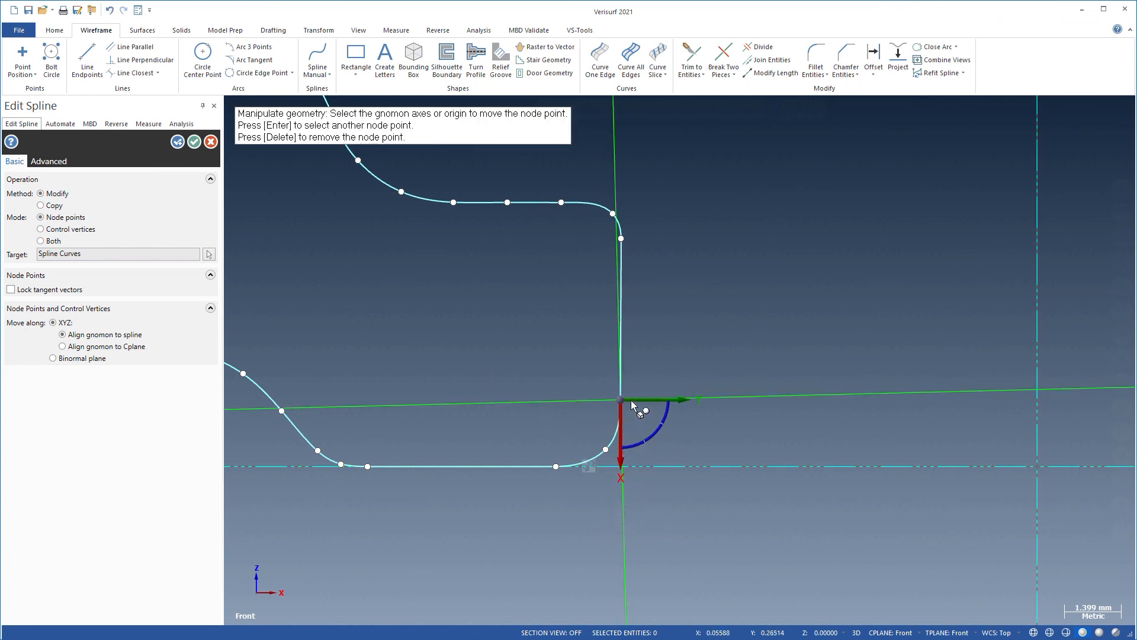
{"action": "left_click_drag", "start_coordinate": [631, 399], "coordinate": [623, 263]}
{"action": "scroll", "coordinate": [621, 258], "scroll_direction": "up", "scroll_amount": 5}
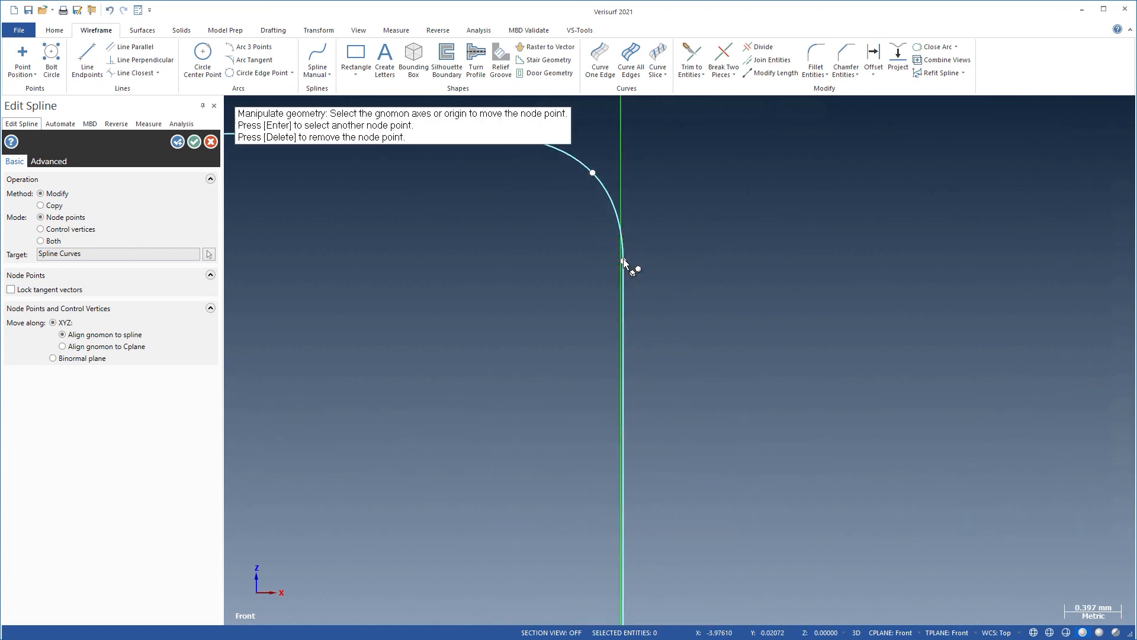
{"action": "key", "text": "Return"}
{"action": "scroll", "coordinate": [713, 213], "scroll_direction": "down", "scroll_amount": 3}
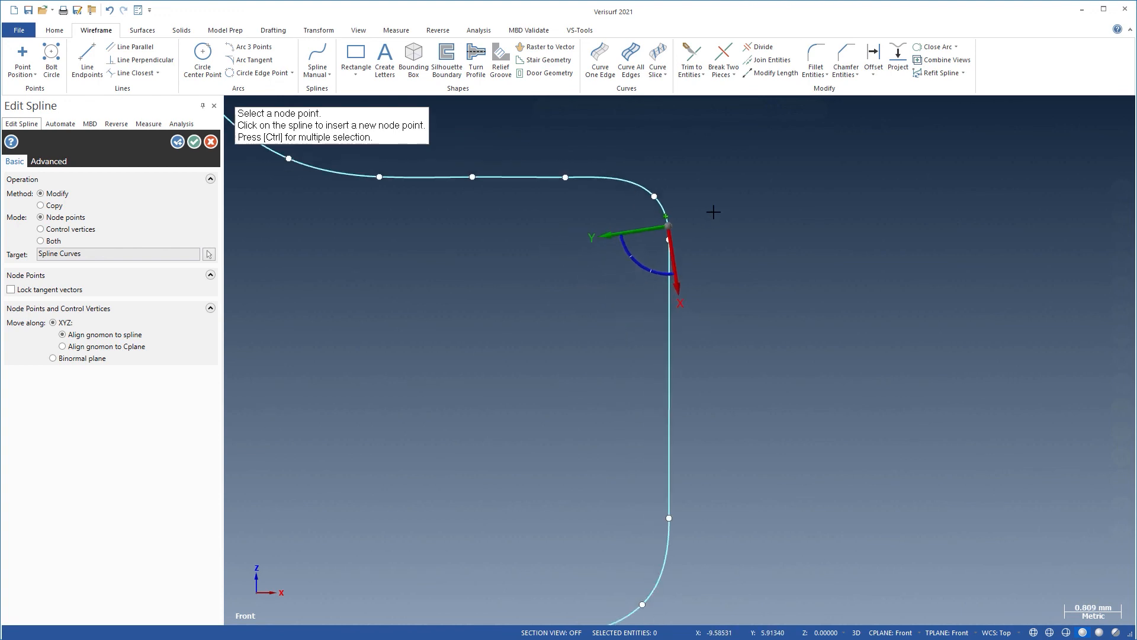
{"action": "scroll", "coordinate": [710, 195], "scroll_direction": "down", "scroll_amount": 2}
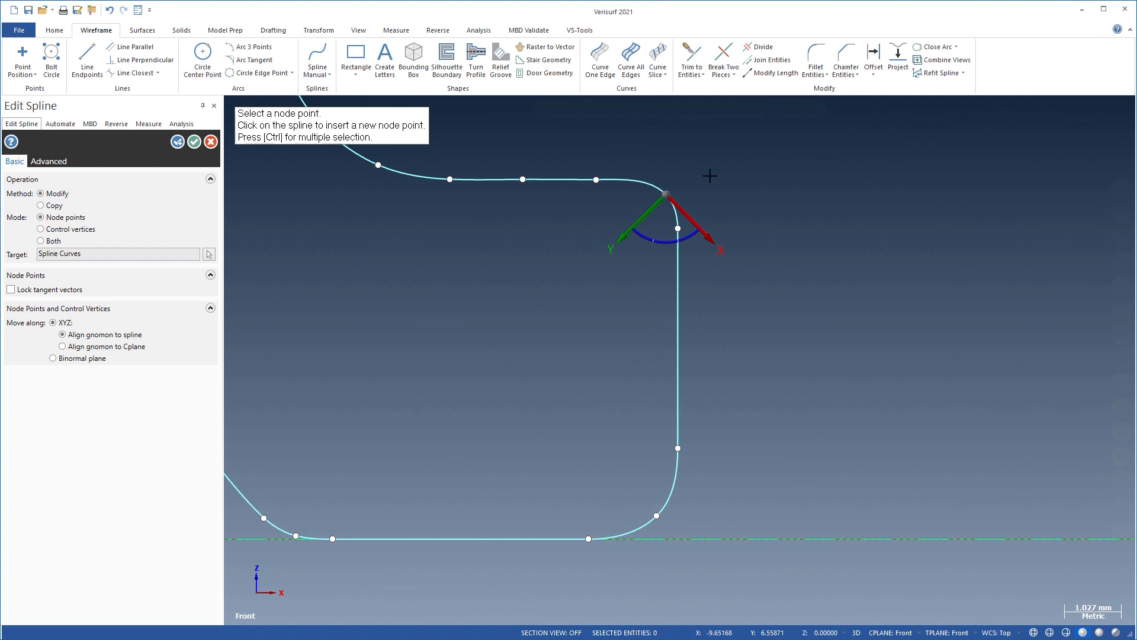
Step: Accept the spline edits and draw a vertical axis line about 8.7 mm long upward from the origin
{"action": "left_click", "coordinate": [195, 142]}
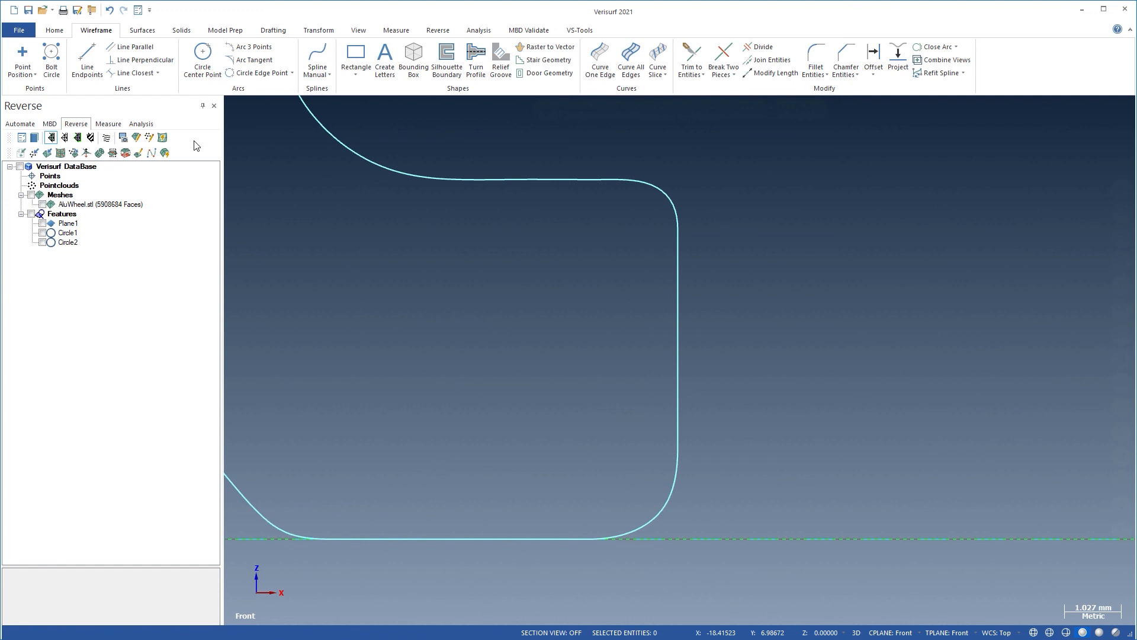
{"action": "left_click", "coordinate": [87, 58]}
{"action": "scroll", "coordinate": [720, 304], "scroll_direction": "down", "scroll_amount": 2}
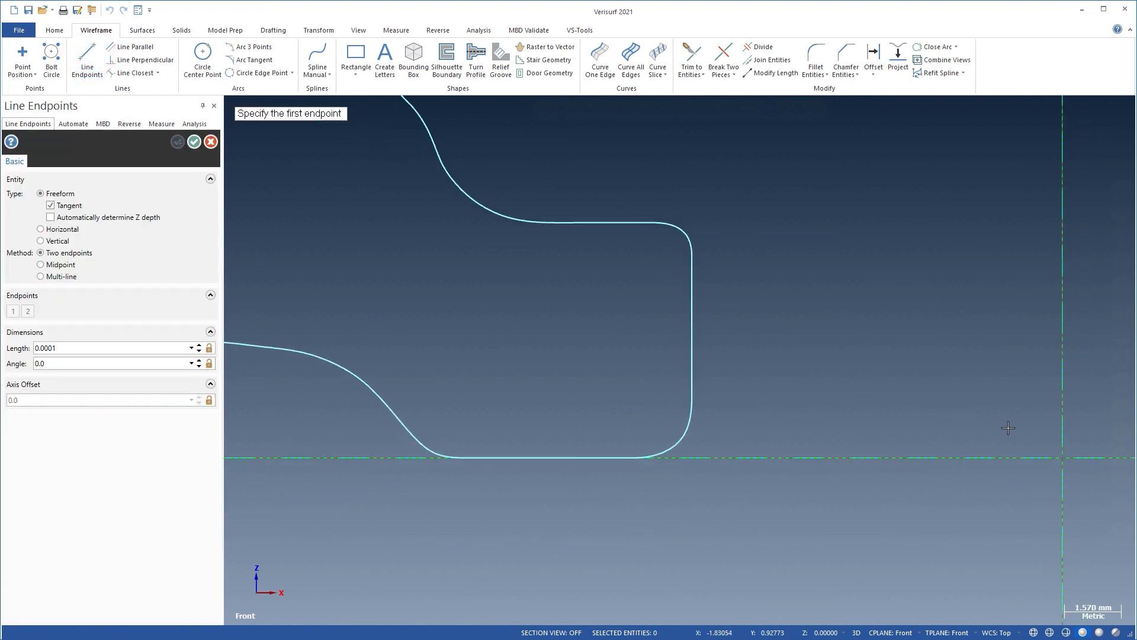
{"action": "left_click", "coordinate": [1062, 458]}
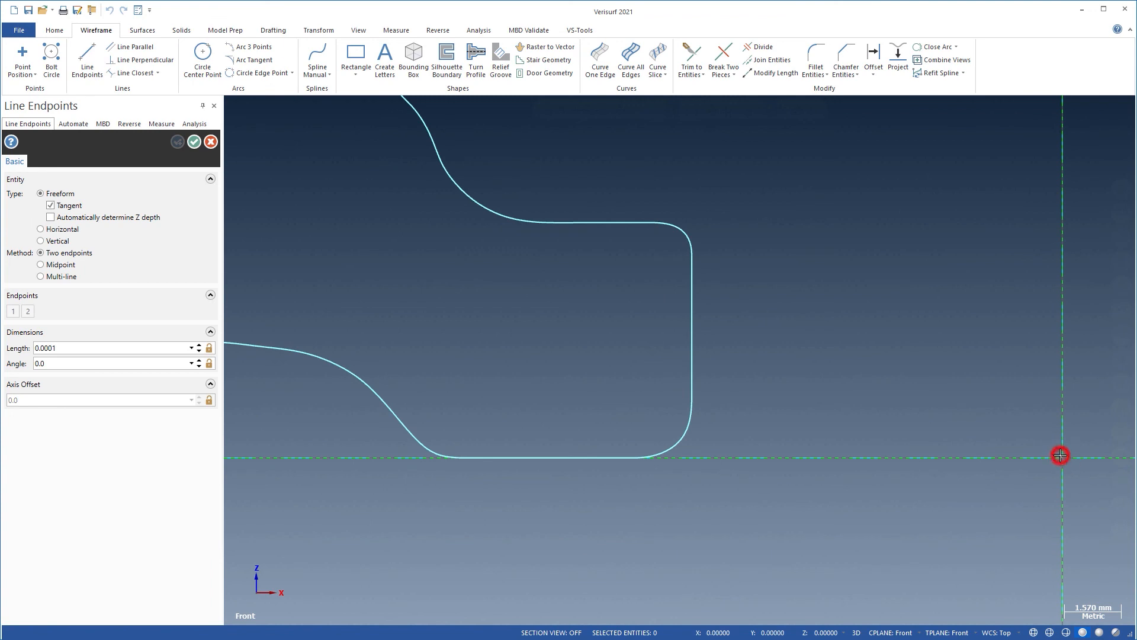
{"action": "left_click", "coordinate": [1062, 140]}
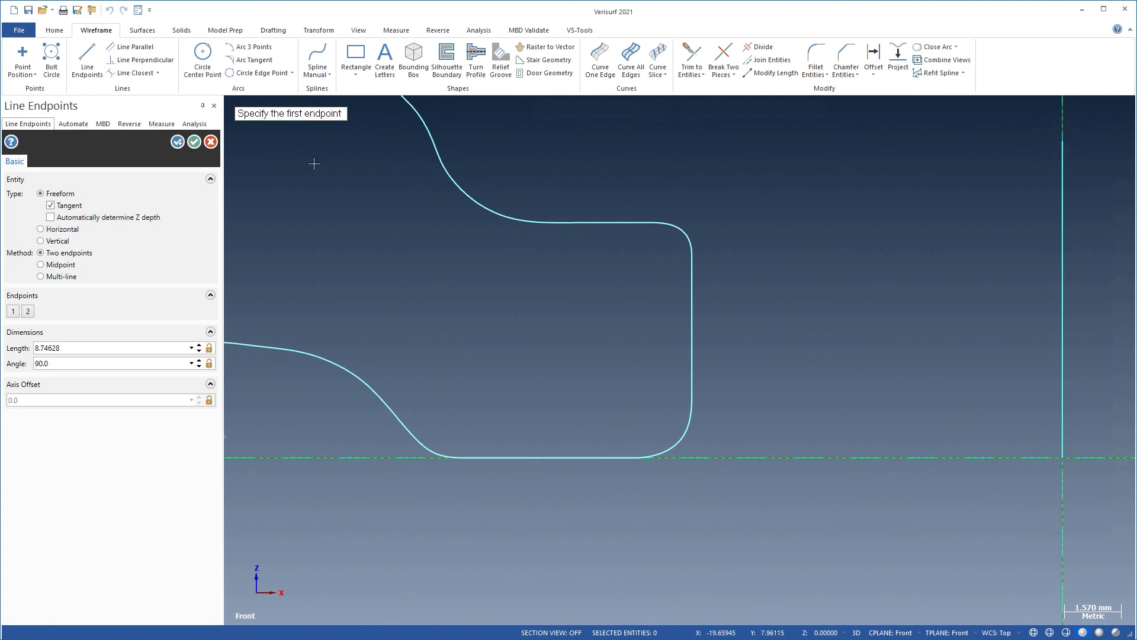
{"action": "left_click", "coordinate": [195, 142]}
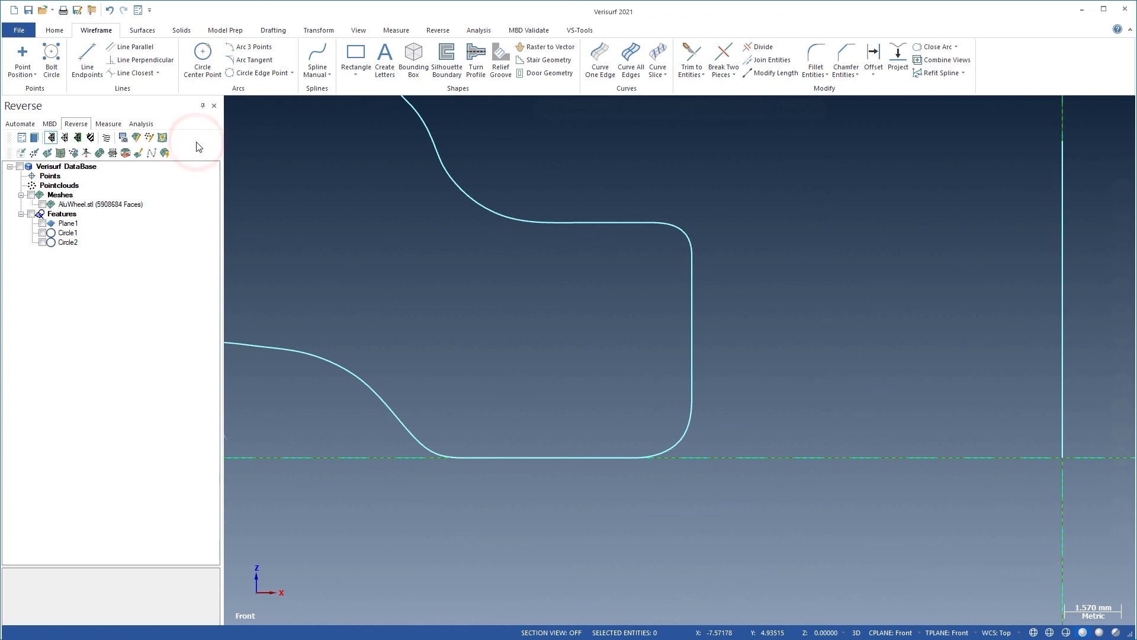
Step: Revolve the closed wheel cross-section spline 360 degrees around the vertical line at the origin as a new solid body
{"action": "right_click", "coordinate": [254, 219]}
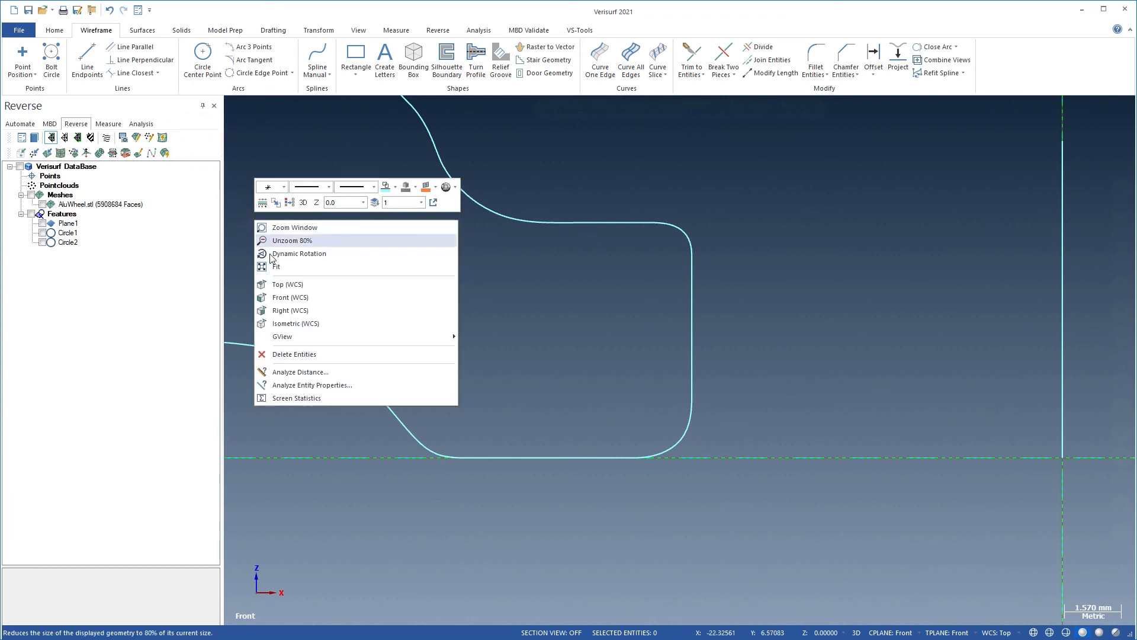
{"action": "left_click", "coordinate": [292, 321]}
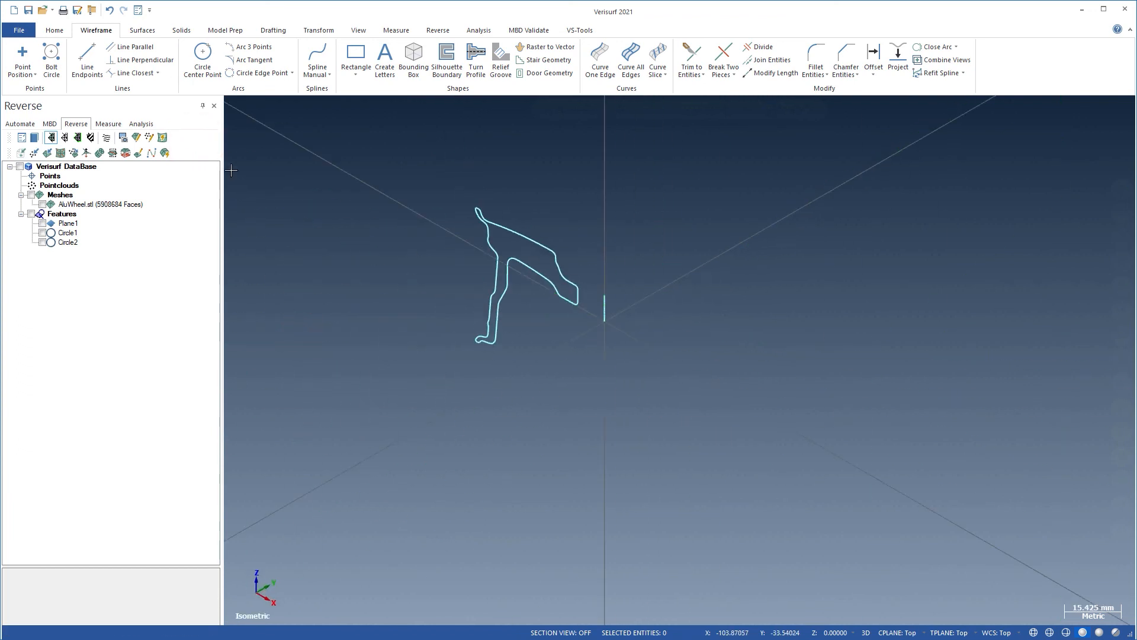
{"action": "left_click", "coordinate": [178, 32]}
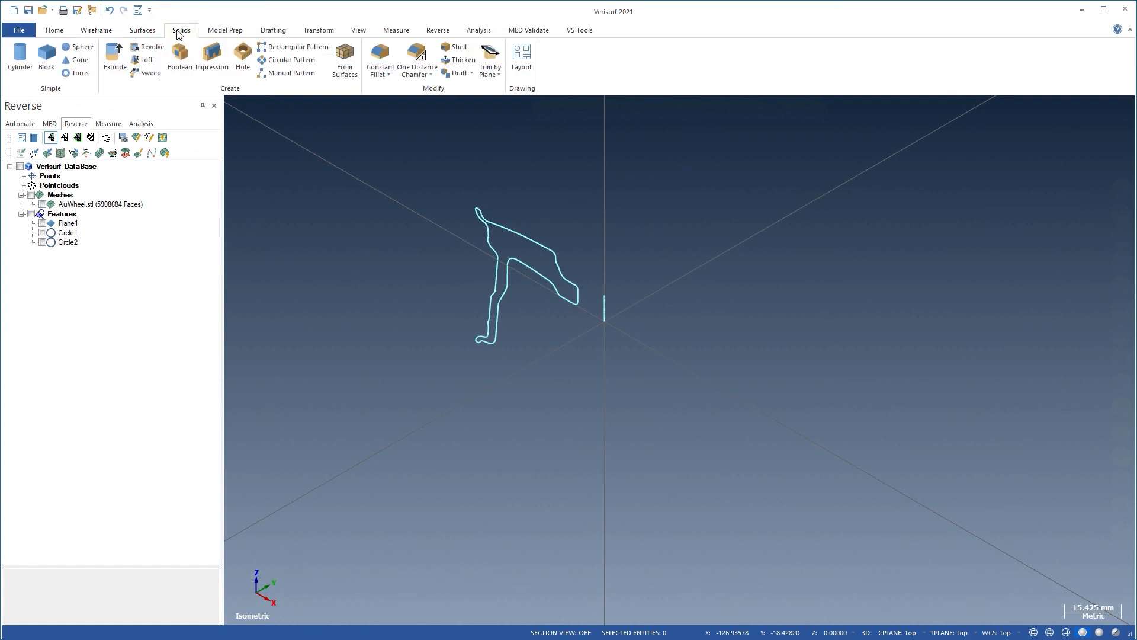
{"action": "left_click", "coordinate": [149, 47]}
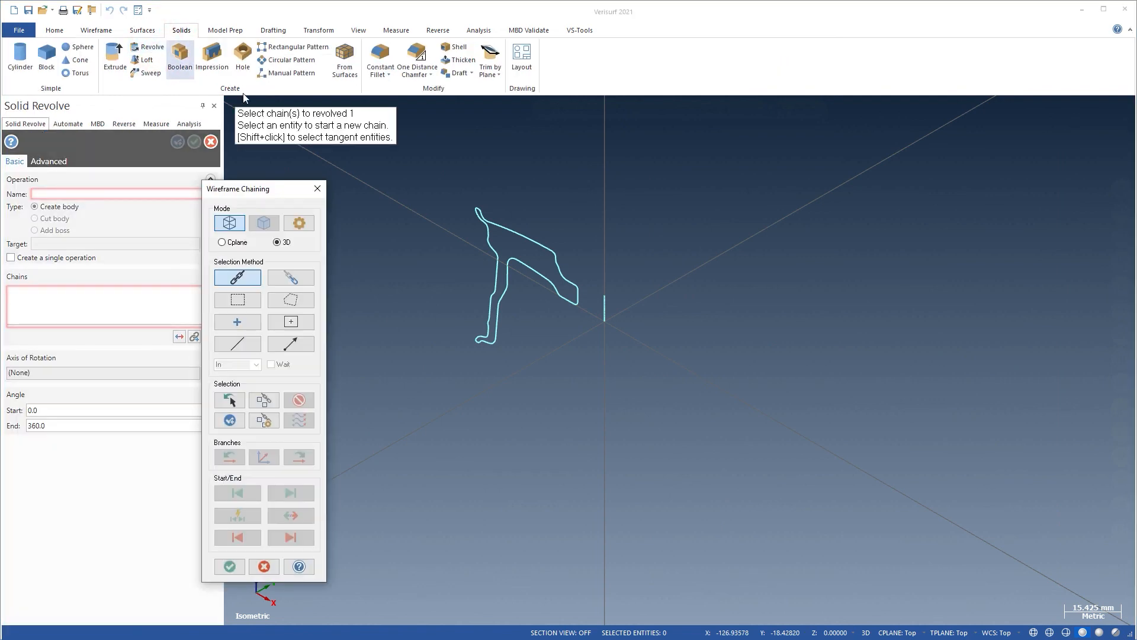
{"action": "left_click", "coordinate": [491, 283]}
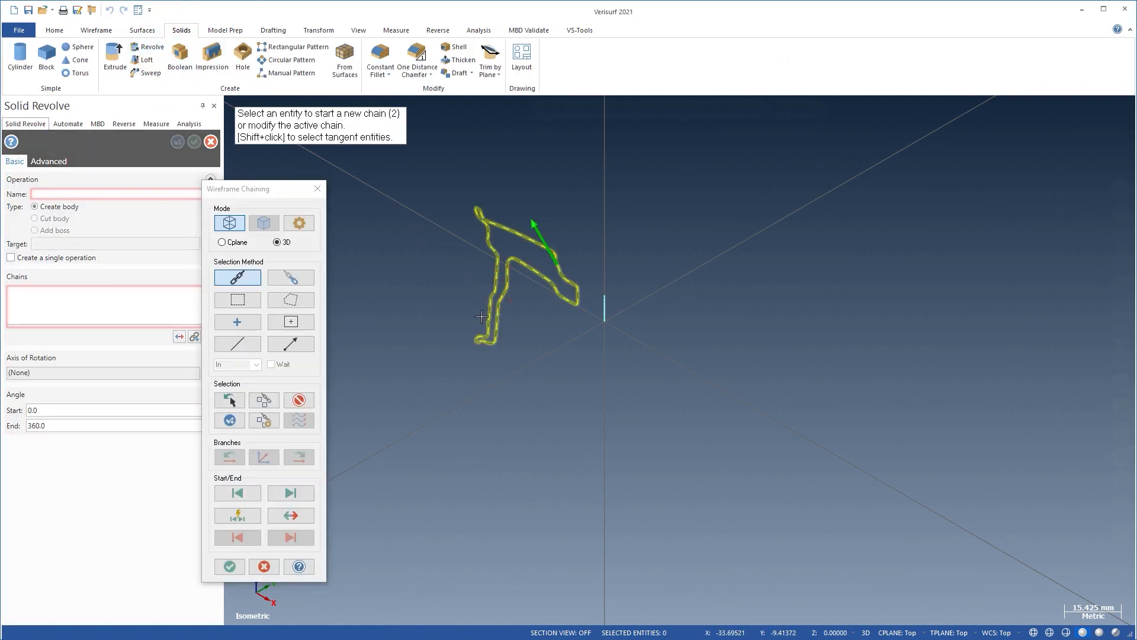
{"action": "left_click", "coordinate": [229, 566]}
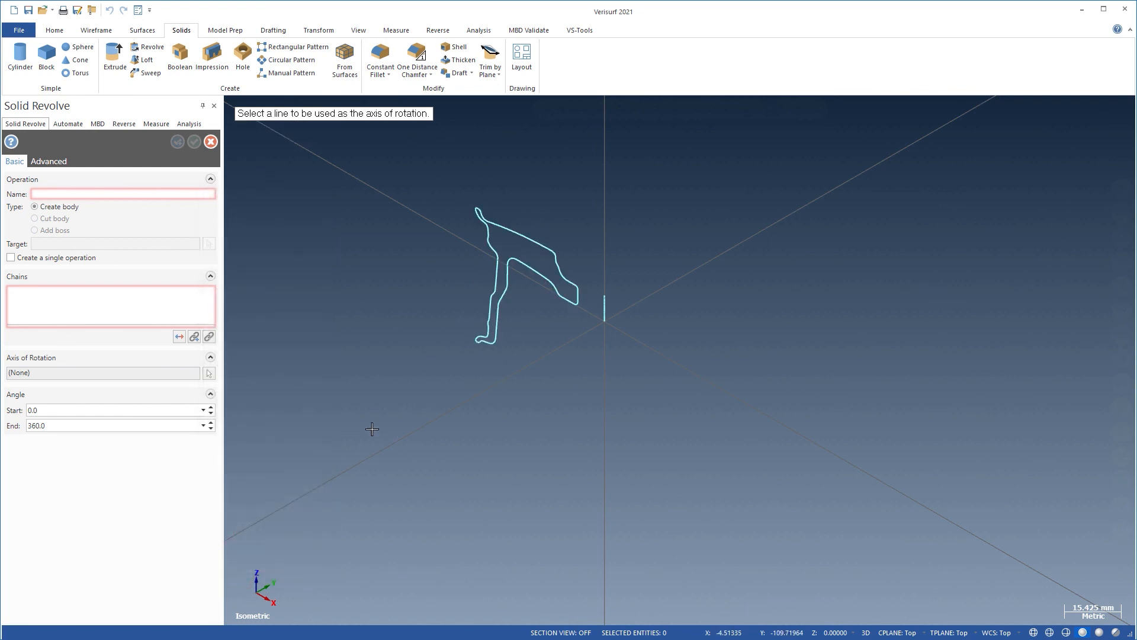
{"action": "left_click", "coordinate": [606, 315]}
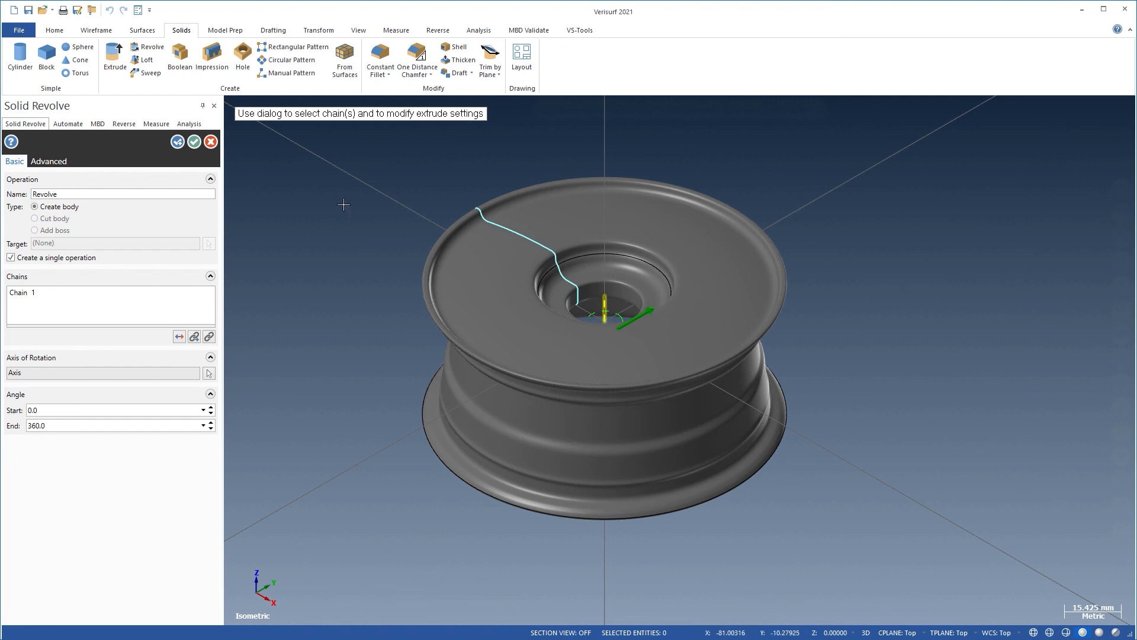
{"action": "left_click", "coordinate": [193, 142]}
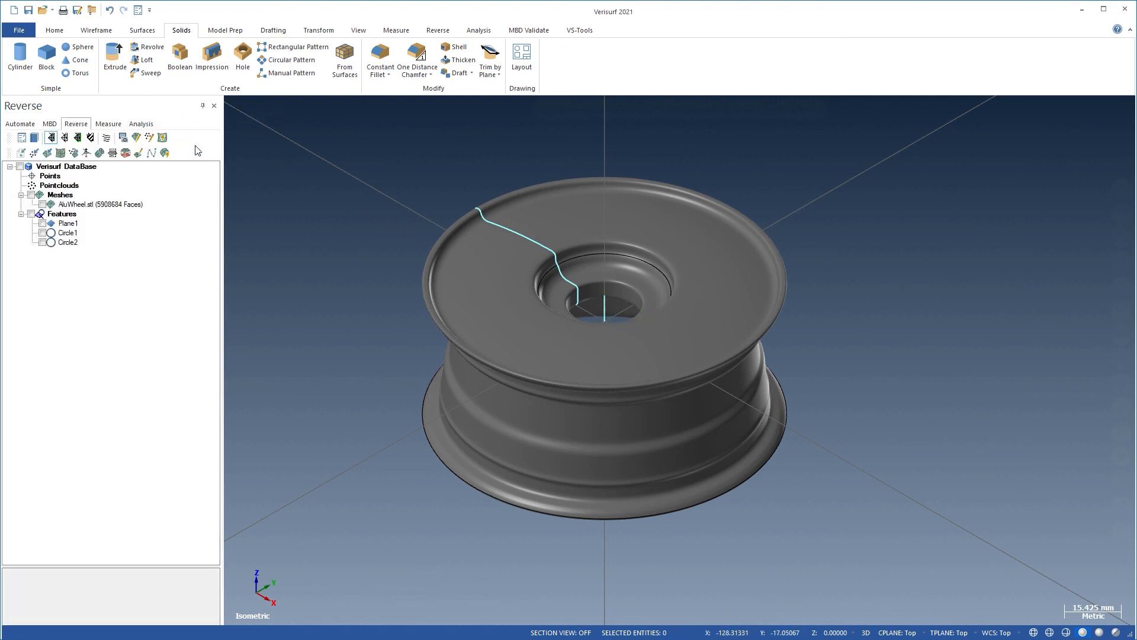
Step: Fit the revolved wheel in the view and make its shading translucent
{"action": "right_click", "coordinate": [260, 190]}
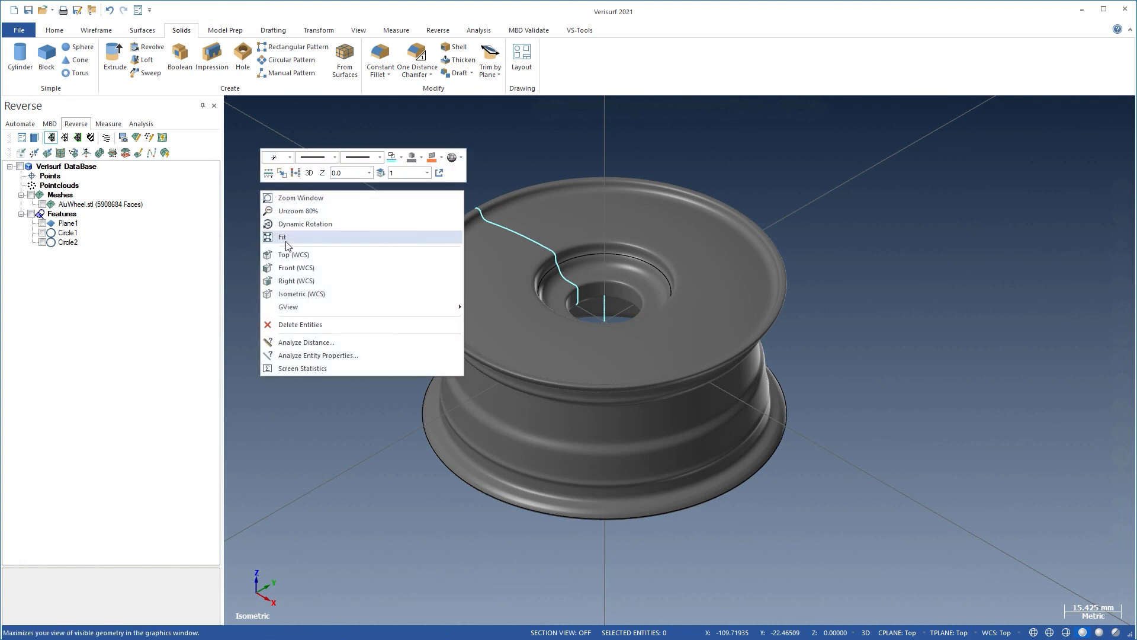
{"action": "left_click", "coordinate": [286, 242]}
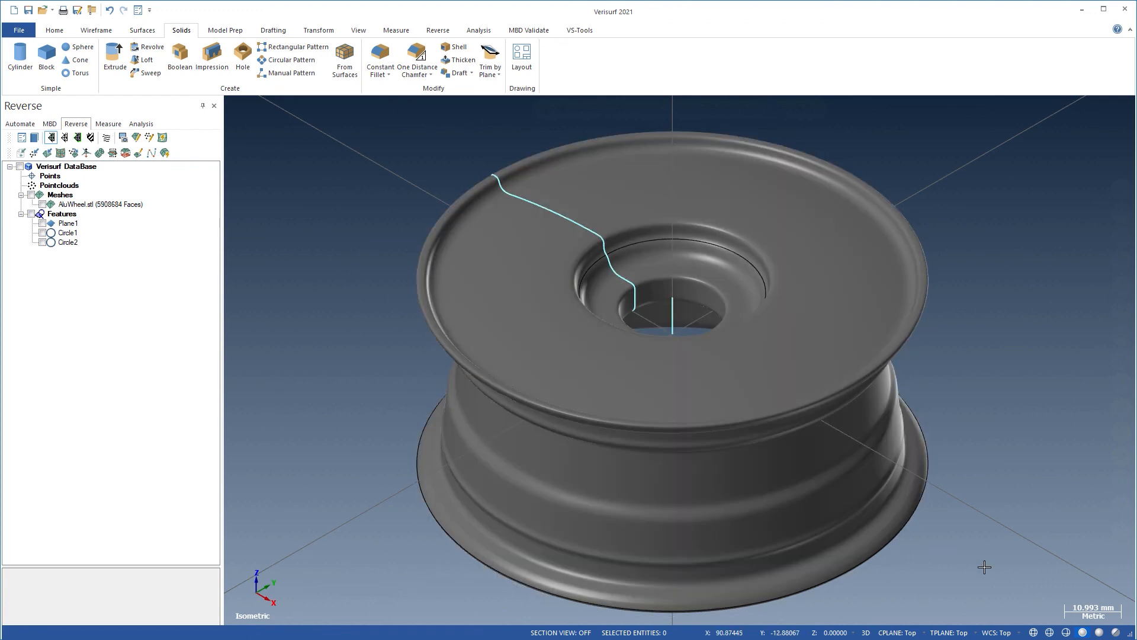
{"action": "left_click", "coordinate": [1116, 633]}
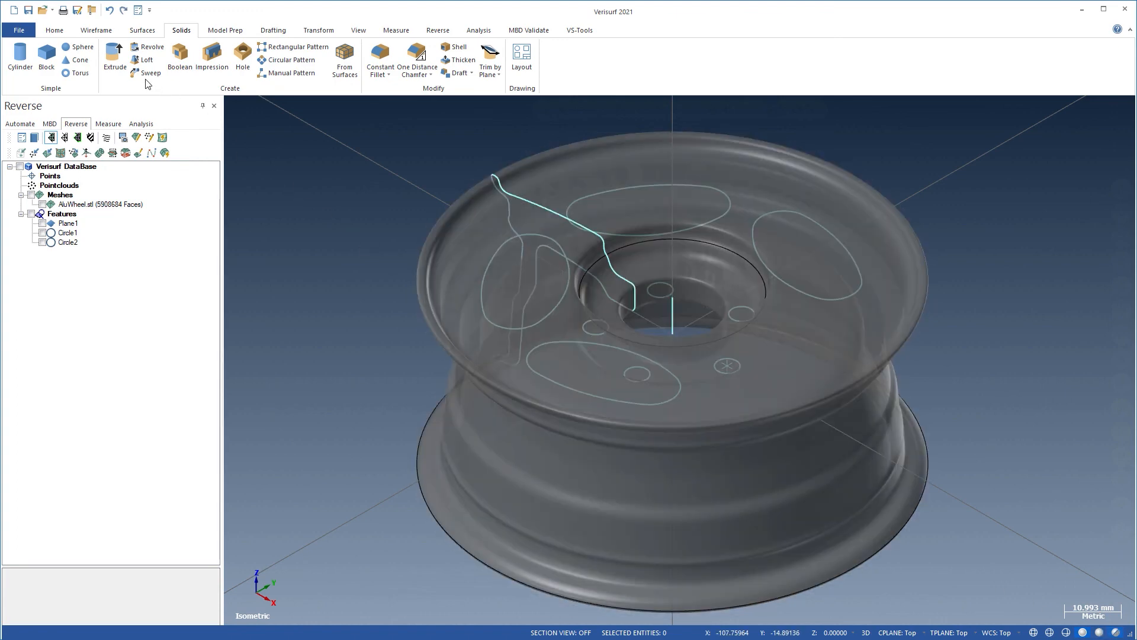
Step: Start a solid extrusion using the four window outlines and the five bolt-hole circles as its chains
{"action": "left_click", "coordinate": [116, 66]}
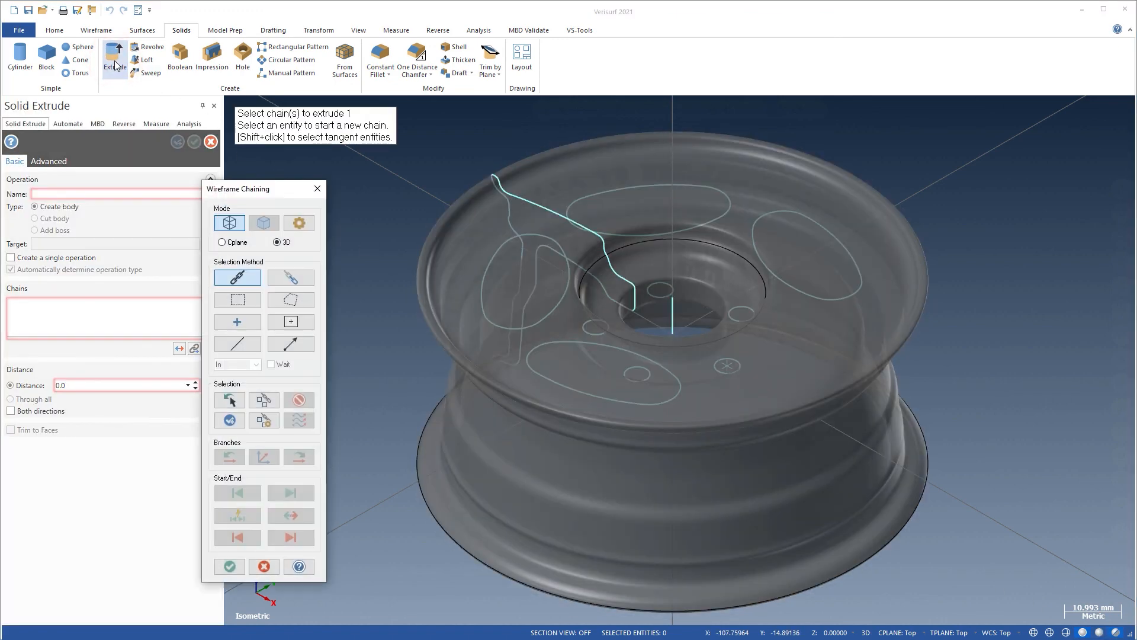
{"action": "left_click", "coordinate": [489, 262]}
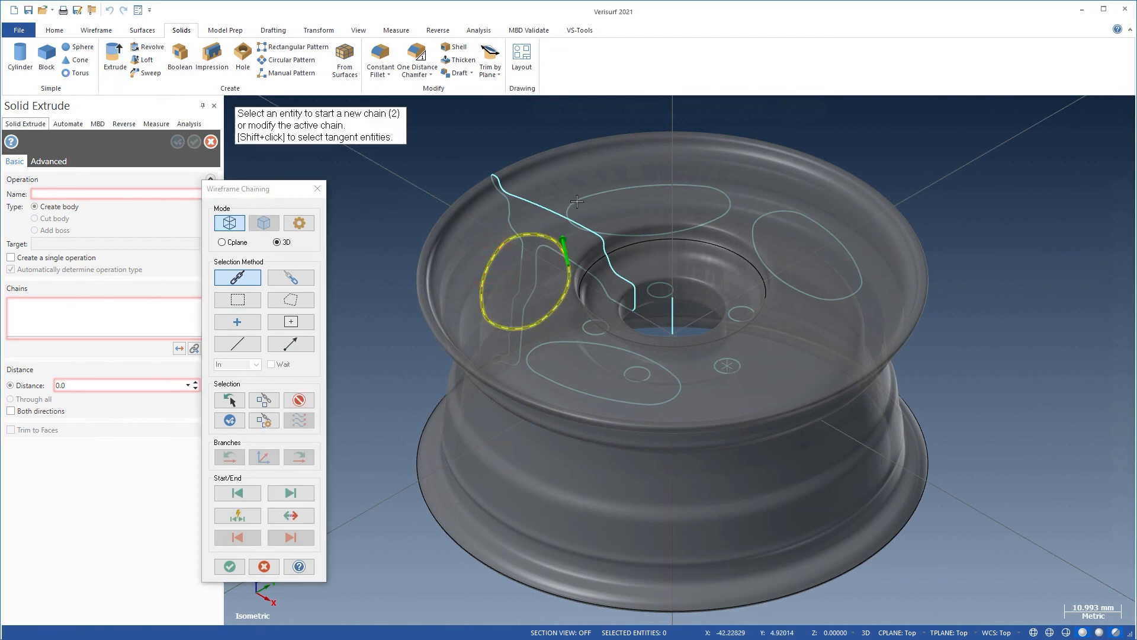
{"action": "left_click", "coordinate": [594, 195]}
{"action": "left_click", "coordinate": [764, 238]}
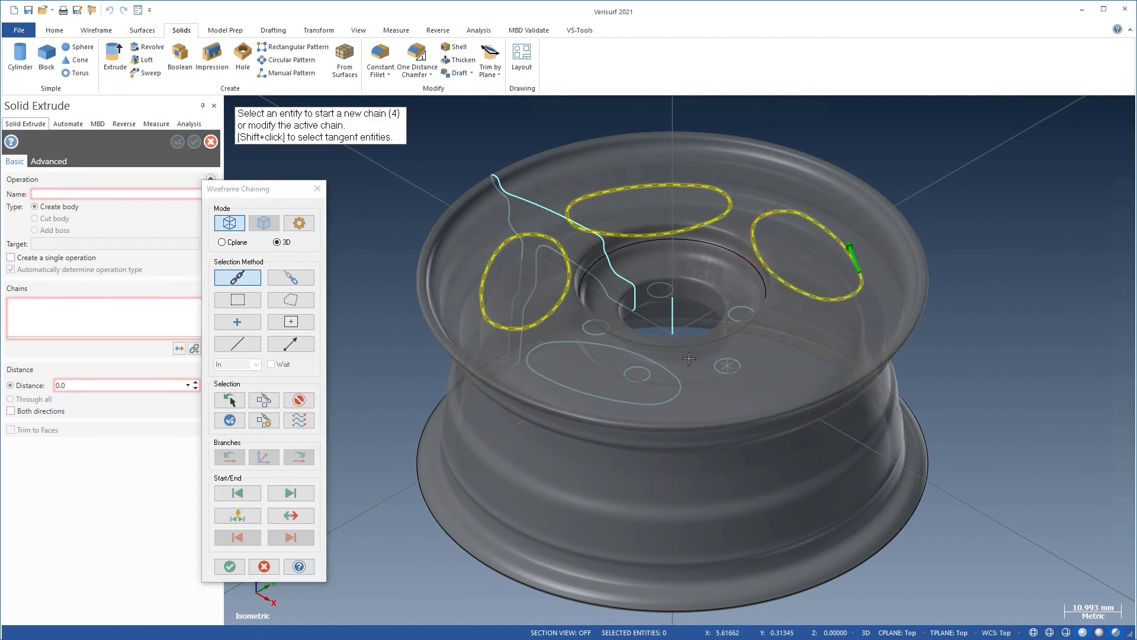
{"action": "left_click", "coordinate": [677, 379]}
{"action": "left_click", "coordinate": [648, 376]}
{"action": "left_click", "coordinate": [592, 331]}
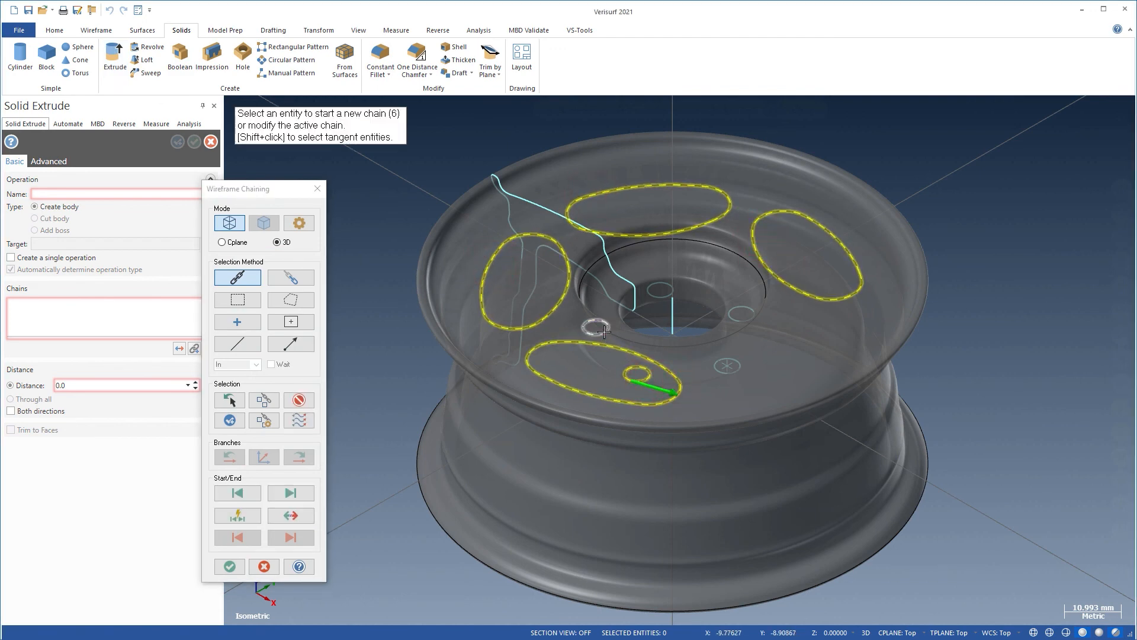
{"action": "left_click", "coordinate": [655, 293]}
{"action": "left_click", "coordinate": [740, 312]}
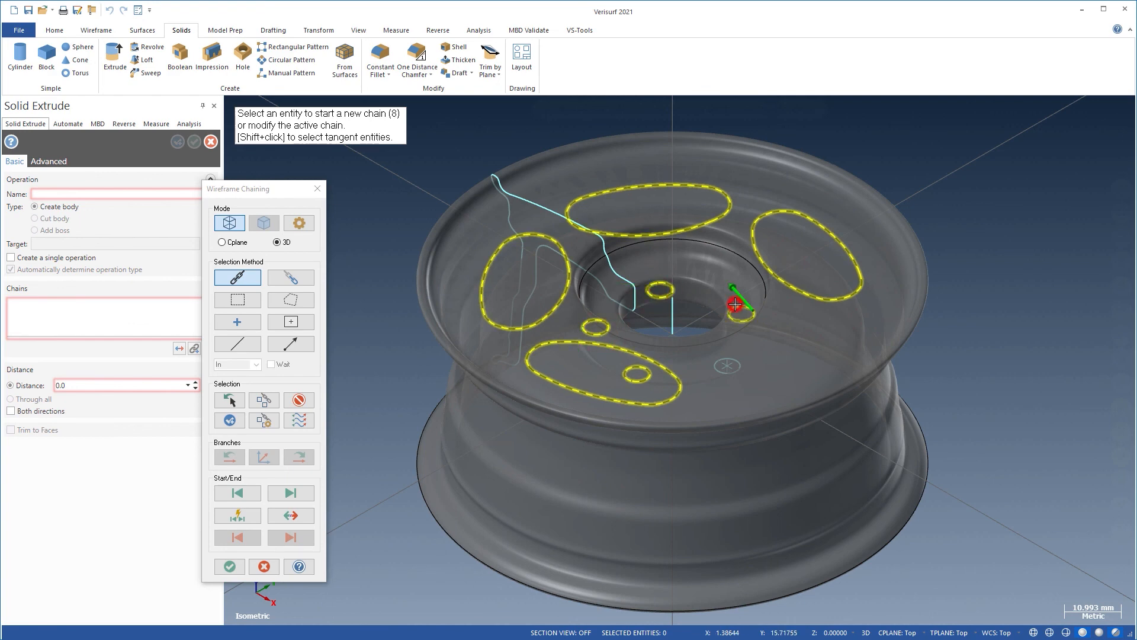
{"action": "left_click", "coordinate": [741, 362]}
{"action": "left_click", "coordinate": [230, 567]}
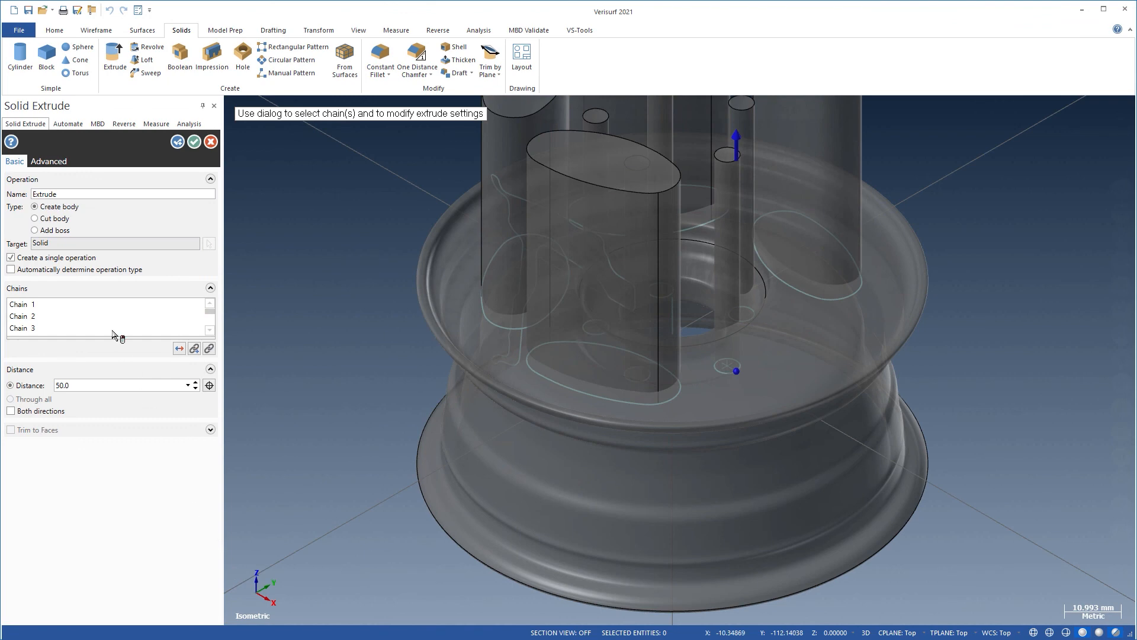
Step: Make the extrusion cut the wheel body through all in both directions
{"action": "left_click", "coordinate": [35, 218]}
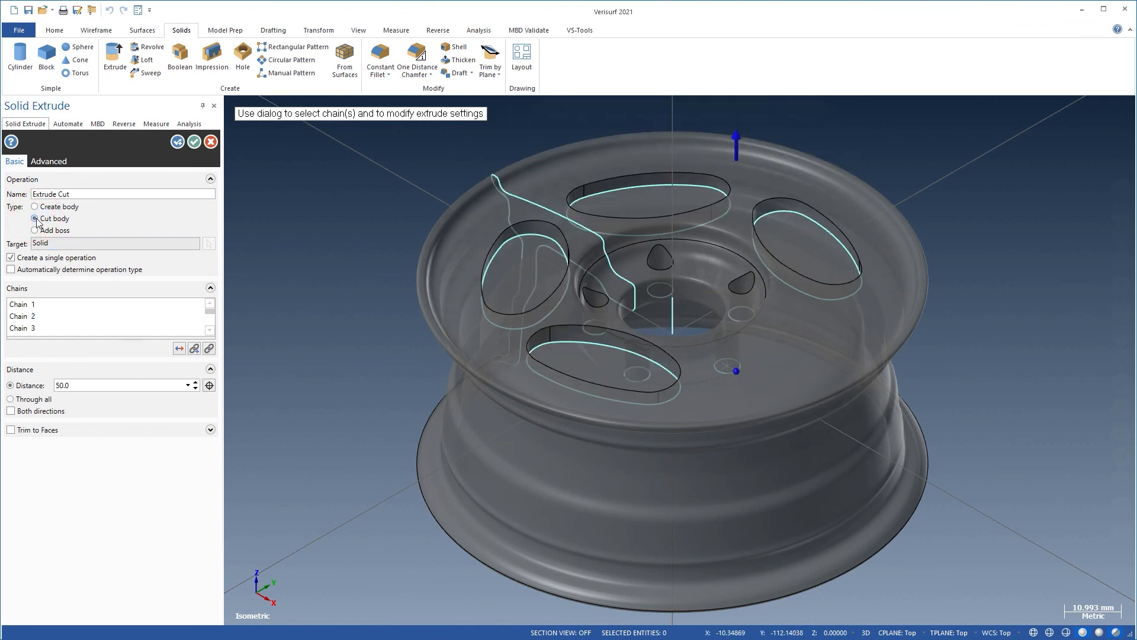
{"action": "left_click", "coordinate": [12, 399]}
{"action": "left_click", "coordinate": [11, 411]}
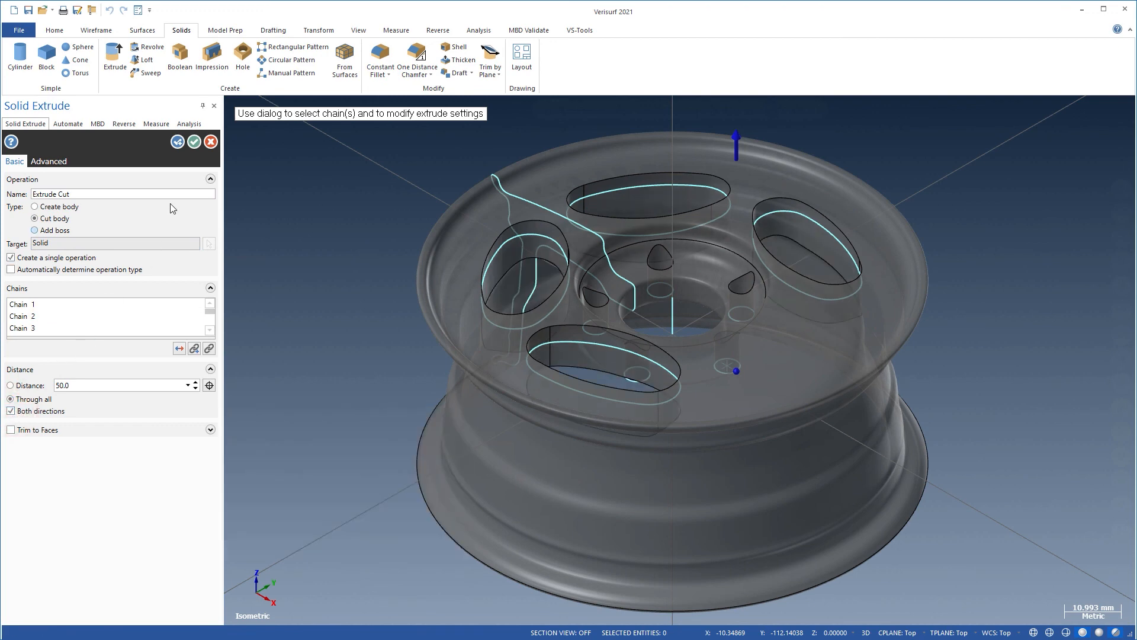
{"action": "left_click", "coordinate": [194, 143]}
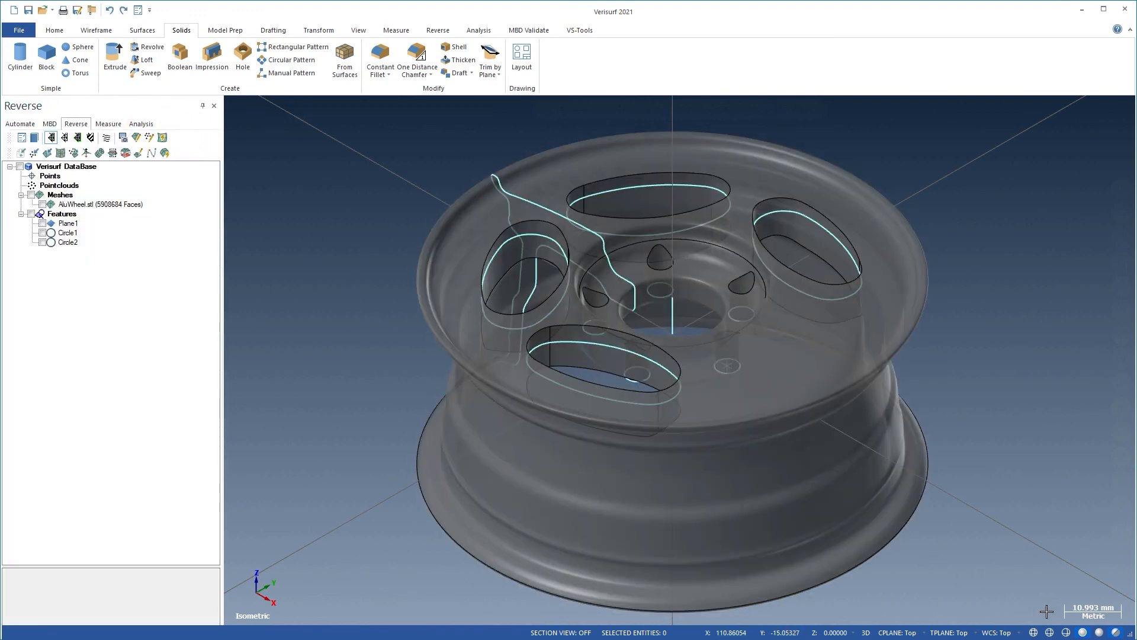
Step: Return the wheel solid to opaque shading and hide the wireframe curves and axis lines
{"action": "left_click", "coordinate": [1115, 634]}
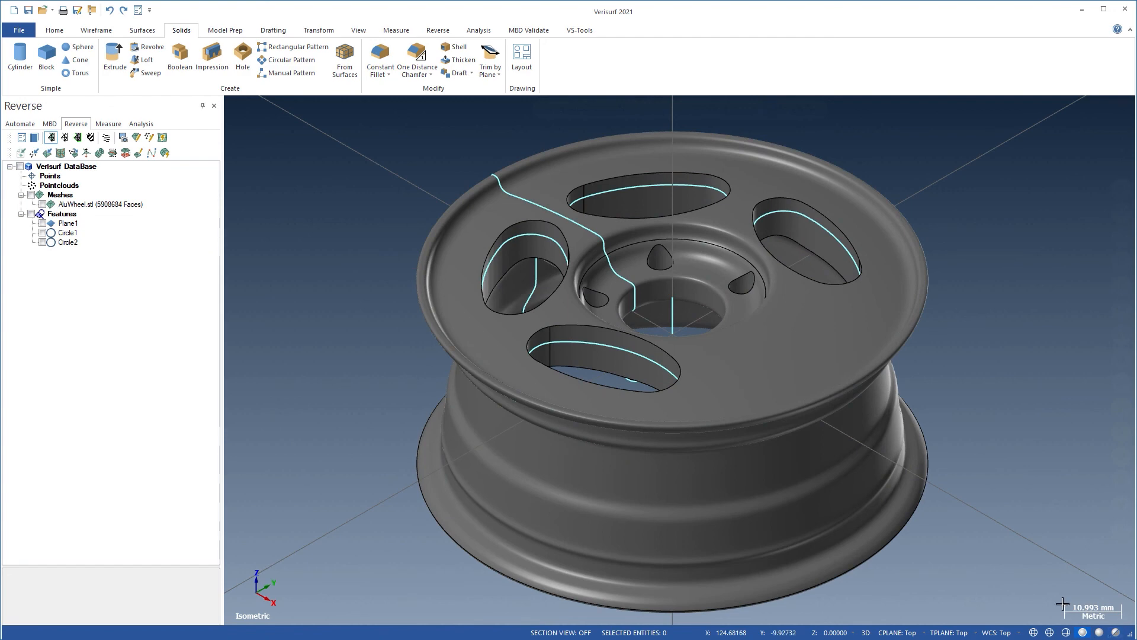
{"action": "left_click", "coordinate": [833, 492]}
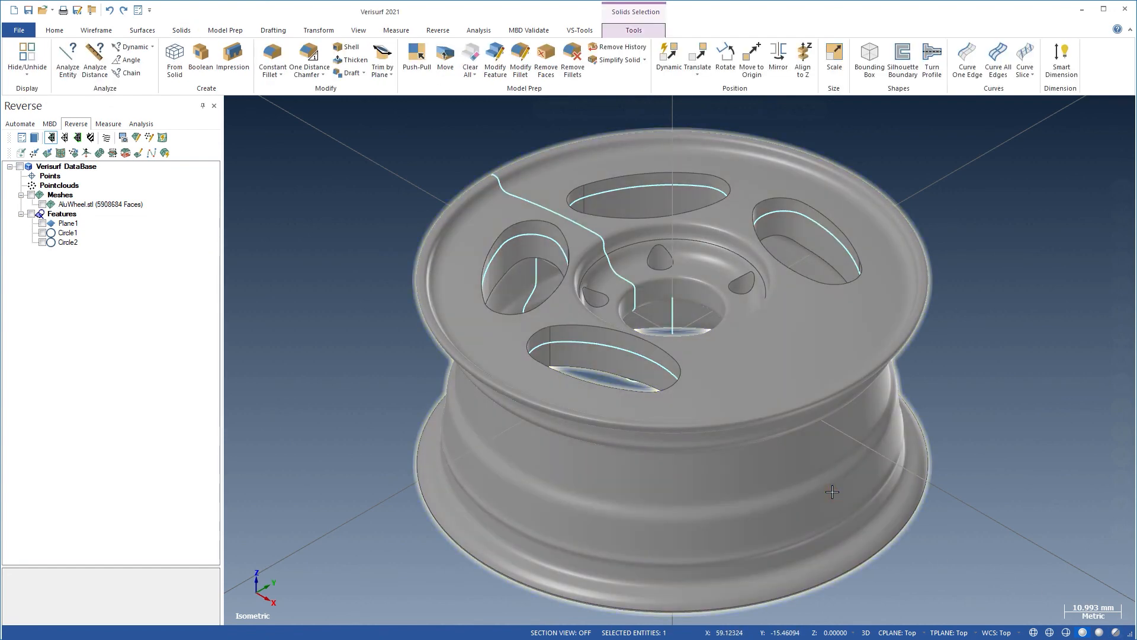
{"action": "left_click", "coordinate": [833, 492]}
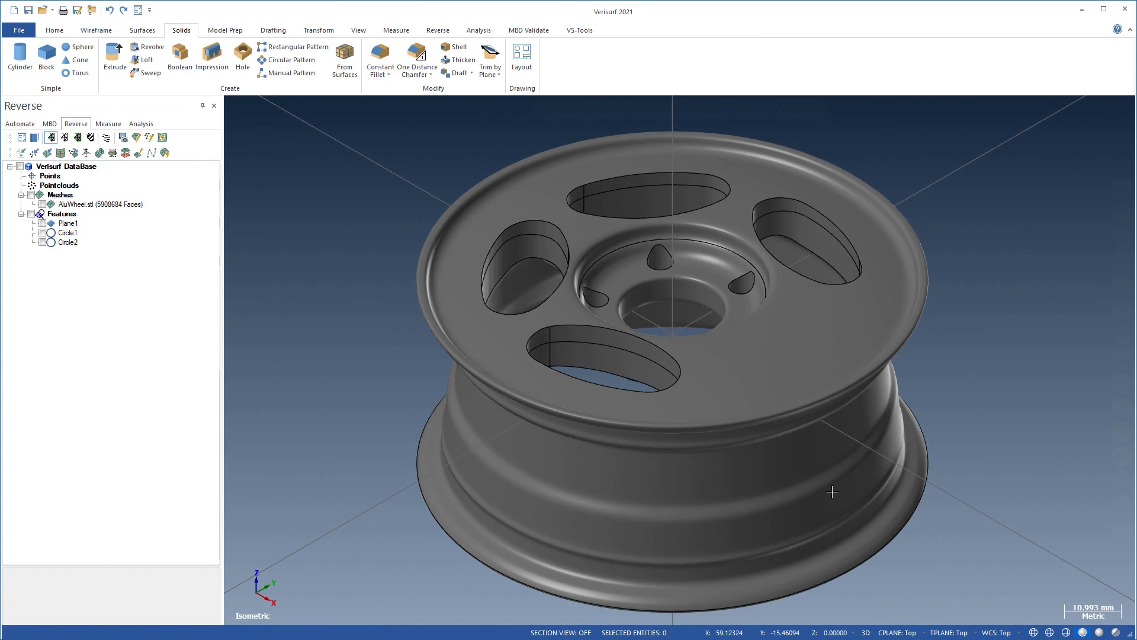
{"action": "key", "text": "F9"}
Step: Overlay the AluWheel.stl mesh on the solid to compare the model with the scan
{"action": "left_click", "coordinate": [89, 205]}
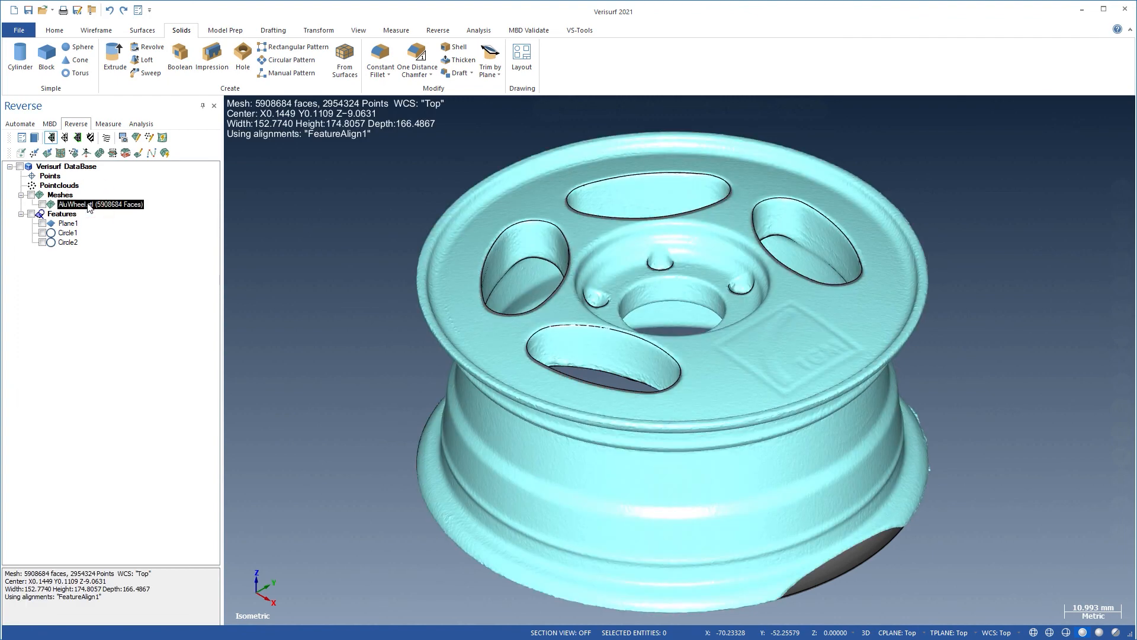
{"action": "left_click", "coordinate": [121, 268]}
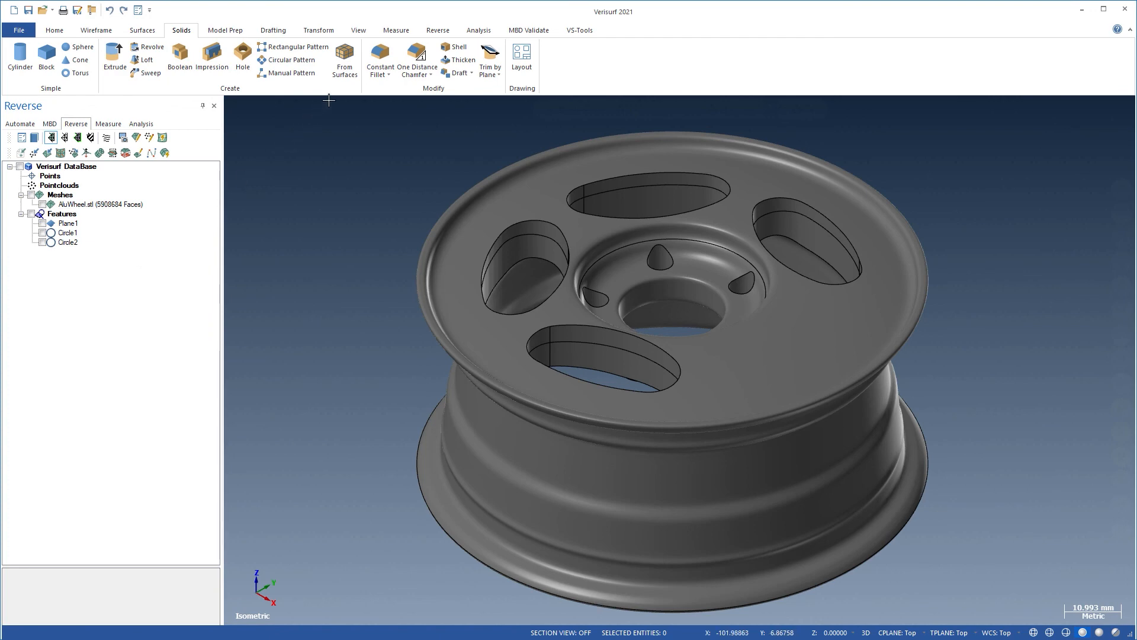
Step: Start a constant radius fillet on the upper edges of all four window cutouts in the wheel face
{"action": "left_click", "coordinate": [384, 56]}
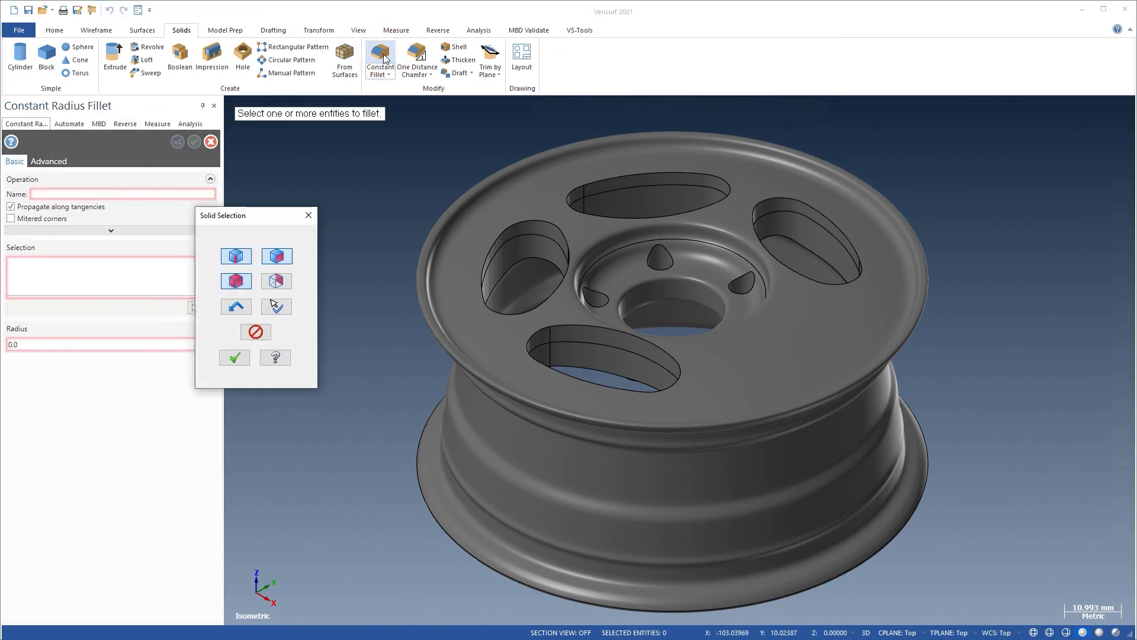
{"action": "left_click", "coordinate": [498, 234]}
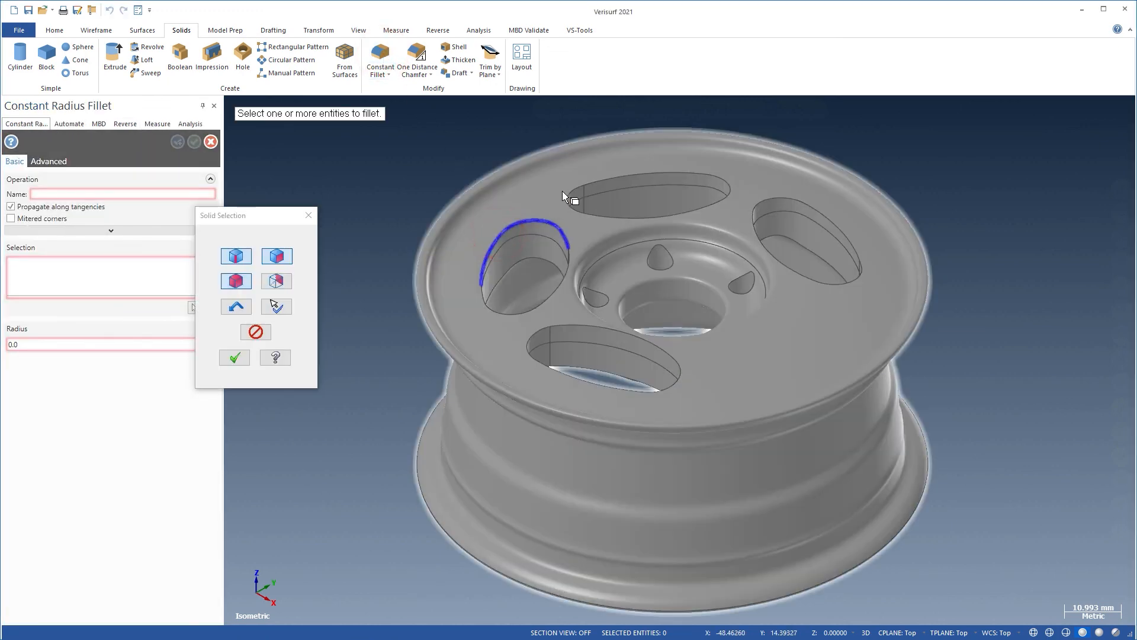
{"action": "left_click", "coordinate": [572, 190]}
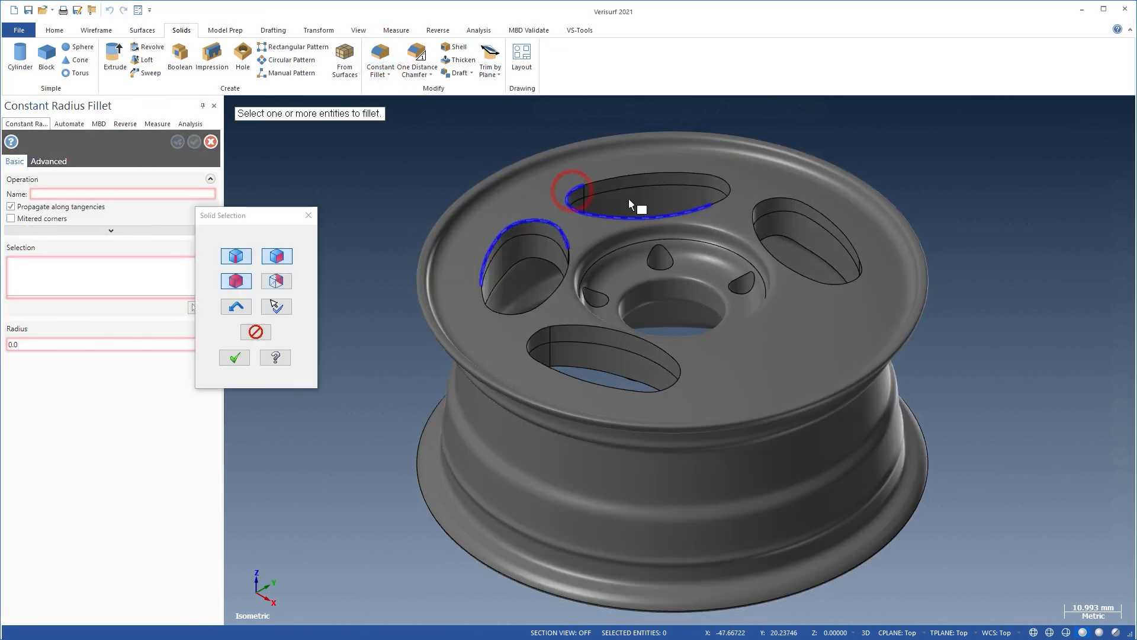
{"action": "left_click", "coordinate": [764, 202]}
{"action": "left_click", "coordinate": [673, 354]}
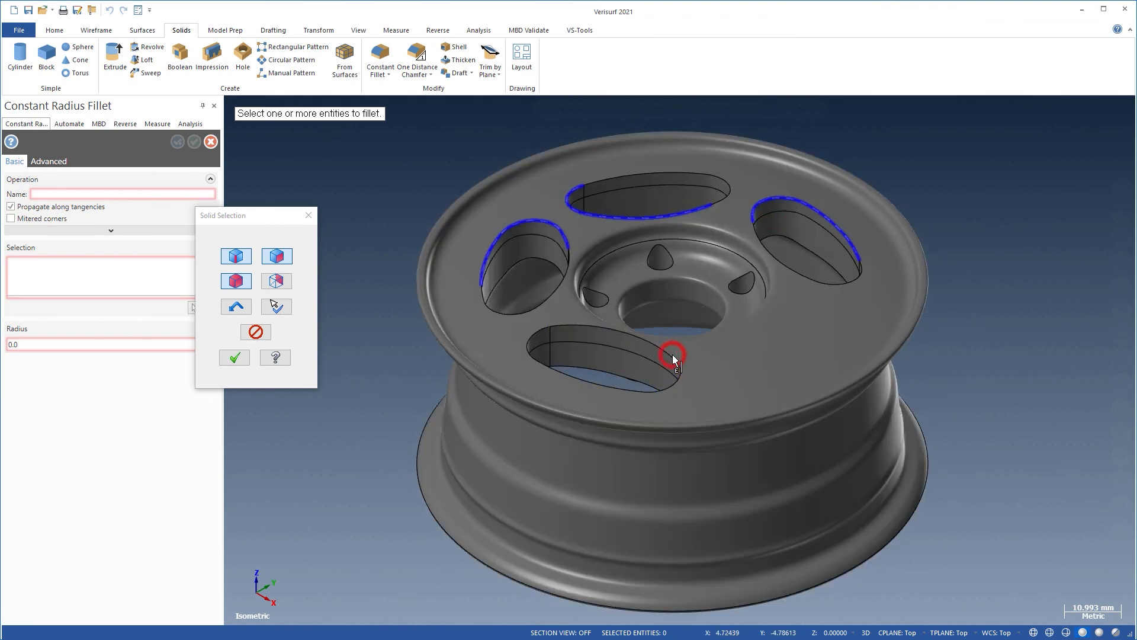
{"action": "left_click", "coordinate": [235, 357]}
Step: Set the window-edge fillet radius to 0.75 and apply the fillet
{"action": "left_click", "coordinate": [139, 343]}
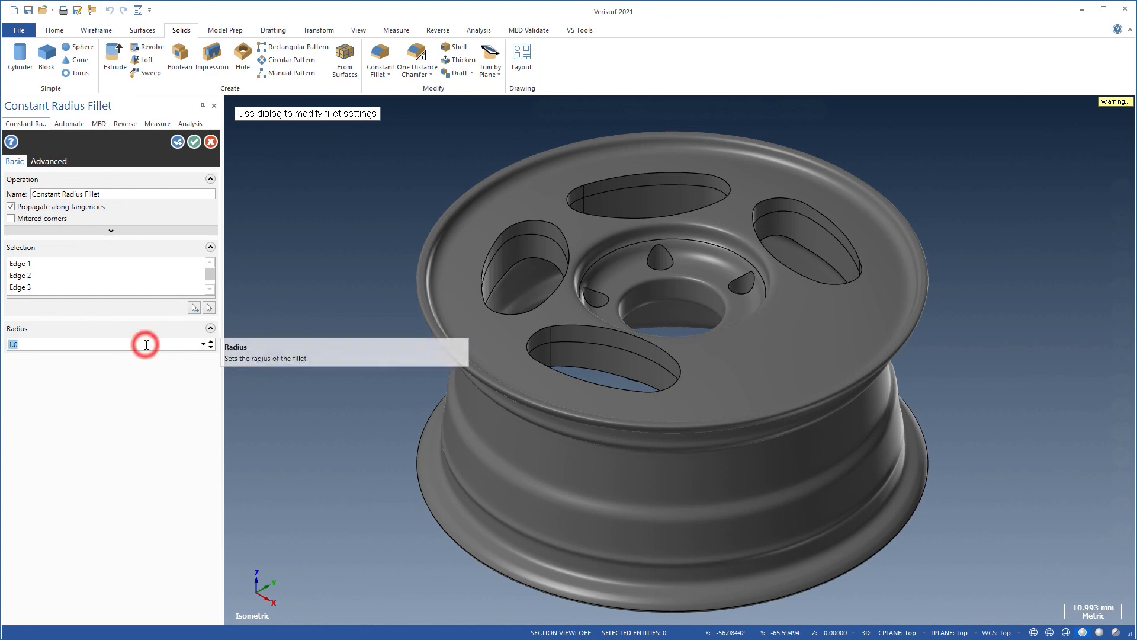
{"action": "type", "text": ".7"}
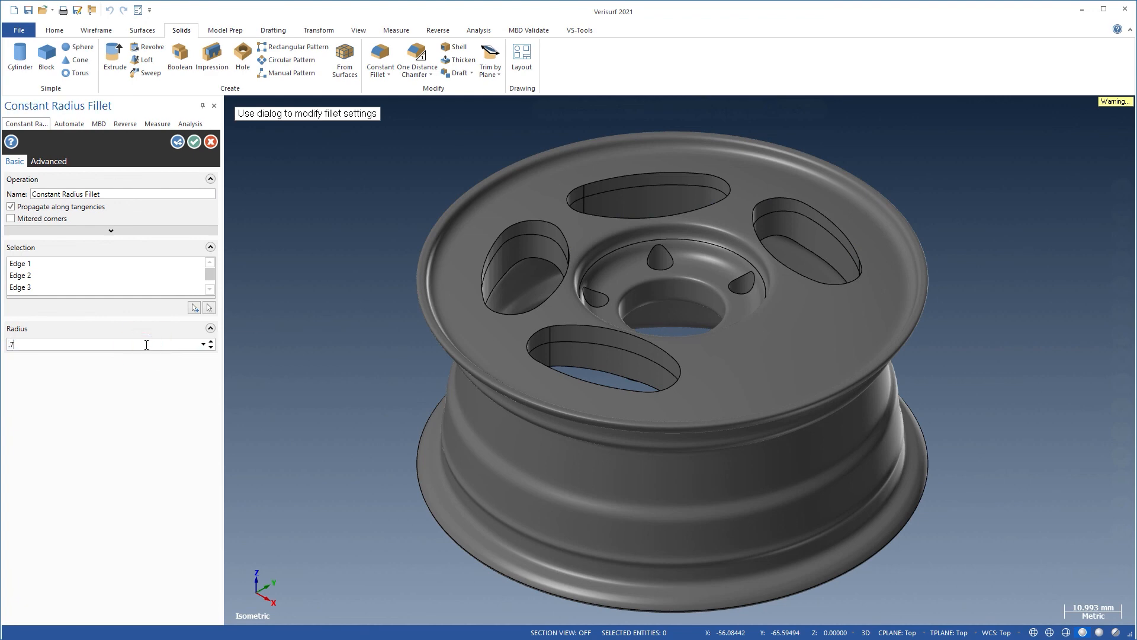
{"action": "type", "text": "5"}
{"action": "key", "text": "Return"}
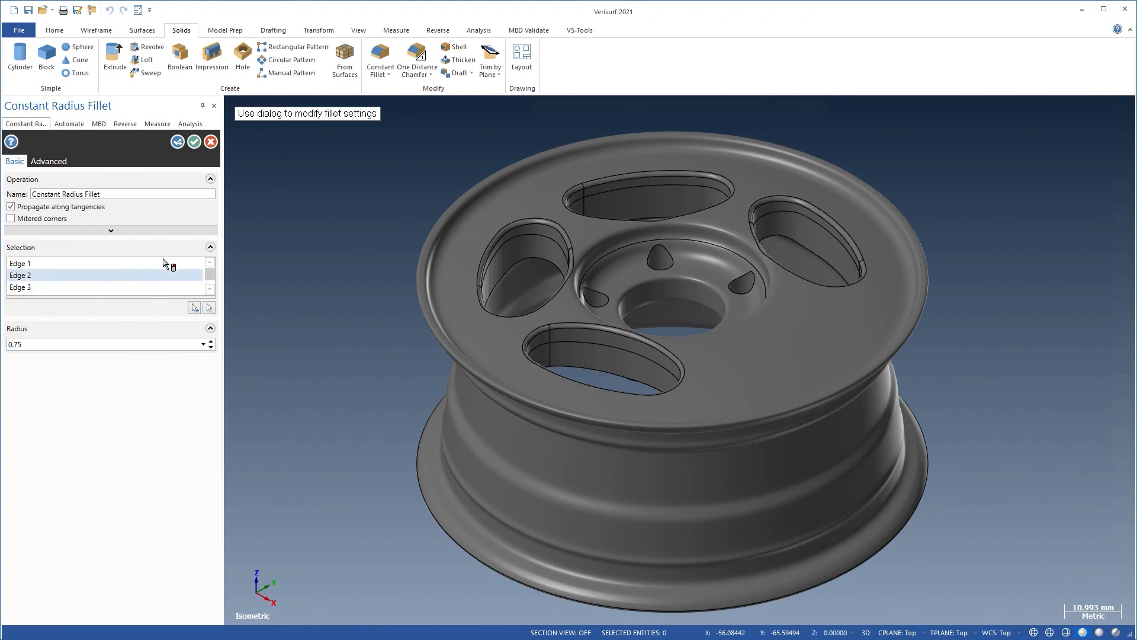
{"action": "left_click", "coordinate": [194, 142]}
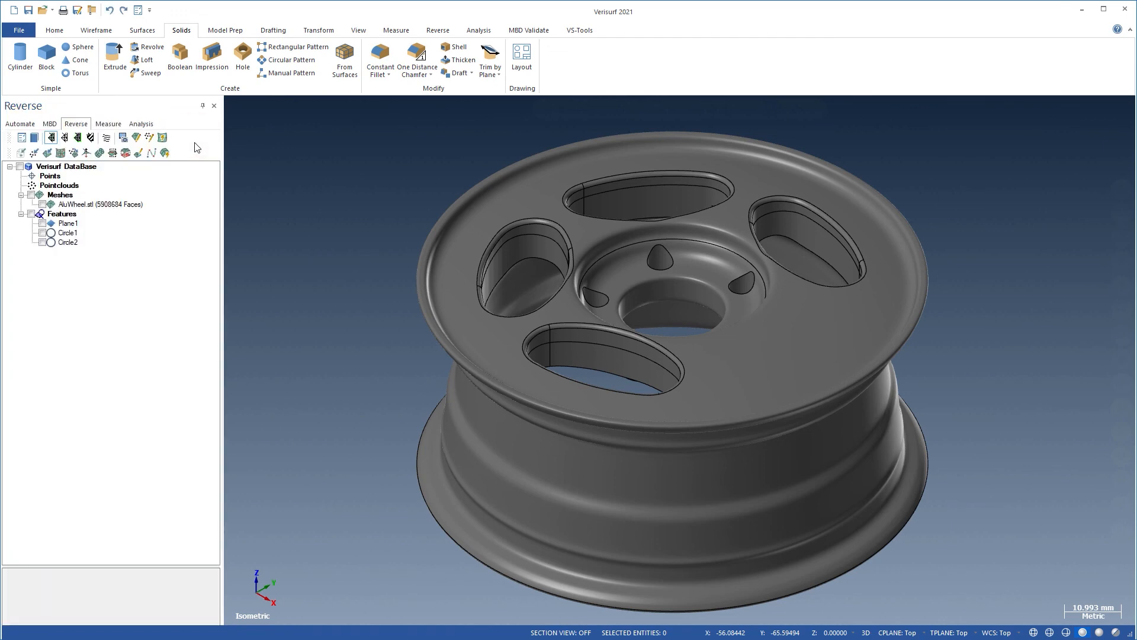
{"action": "mouse_move", "coordinate": [680, 360]}
{"action": "middle_mouse_down"}
{"action": "mouse_move", "coordinate": [579, 373]}
{"action": "mouse_move", "coordinate": [652, 331]}
{"action": "mouse_move", "coordinate": [696, 264]}
{"action": "mouse_move", "coordinate": [503, 261]}
{"action": "mouse_move", "coordinate": [1093, 256]}
{"action": "mouse_move", "coordinate": [681, 267]}
{"action": "mouse_move", "coordinate": [393, 323]}
{"action": "mouse_move", "coordinate": [302, 328]}
{"action": "middle_mouse_up"}
{"action": "right_click", "coordinate": [302, 328]}
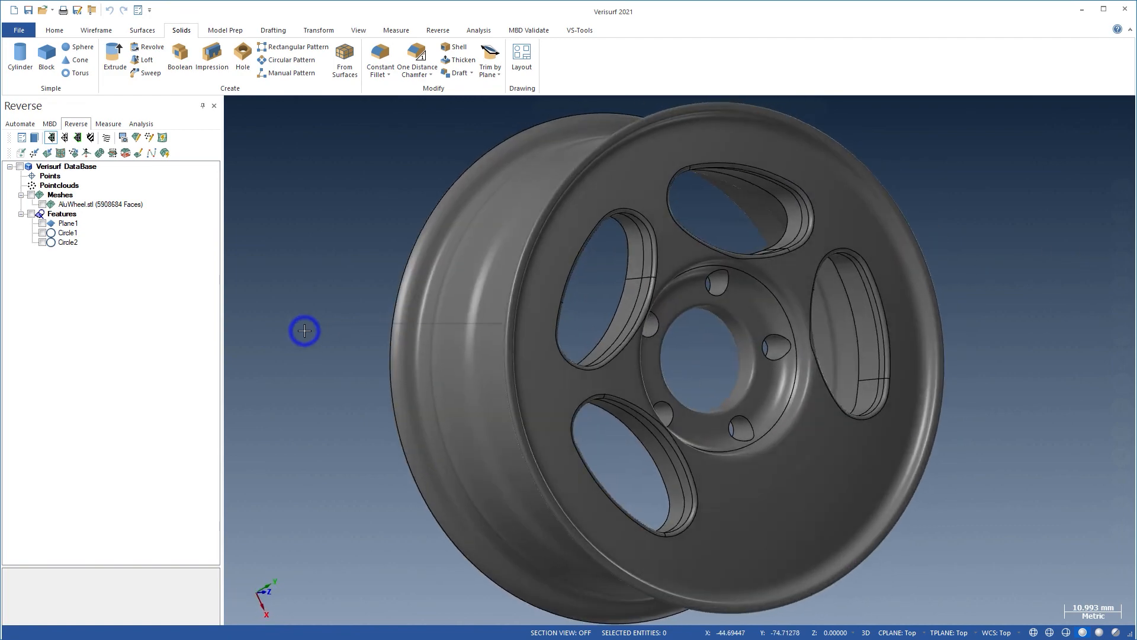
{"action": "left_click", "coordinate": [336, 431]}
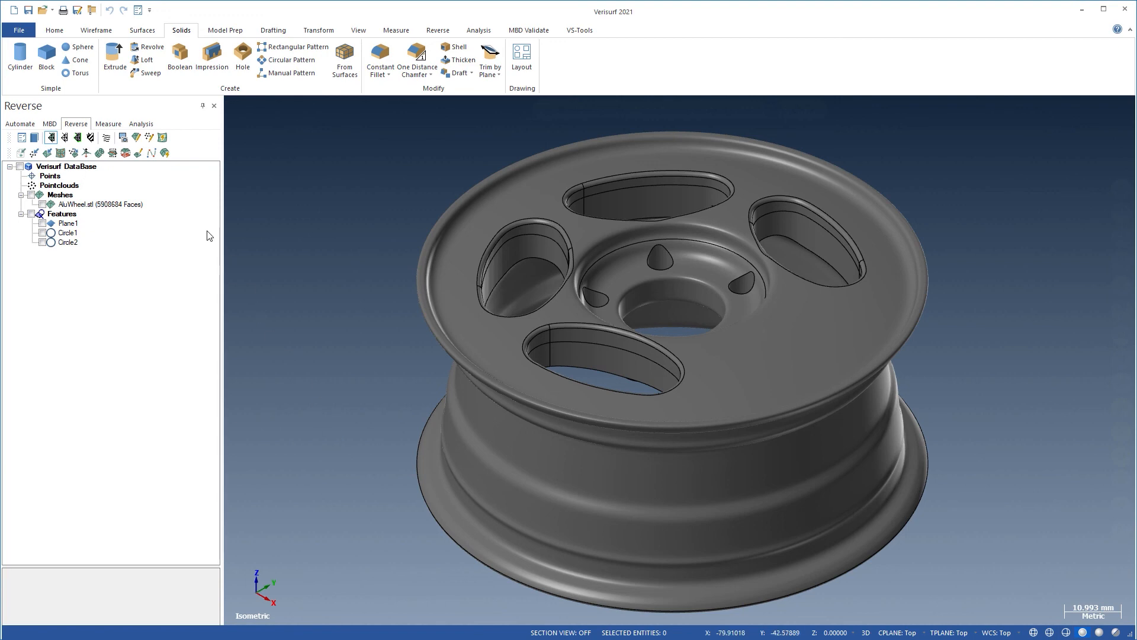
Step: Run a surface deviation analysis of the AluWheel.stl mesh against the filleted wheel solid
{"action": "left_click", "coordinate": [144, 127]}
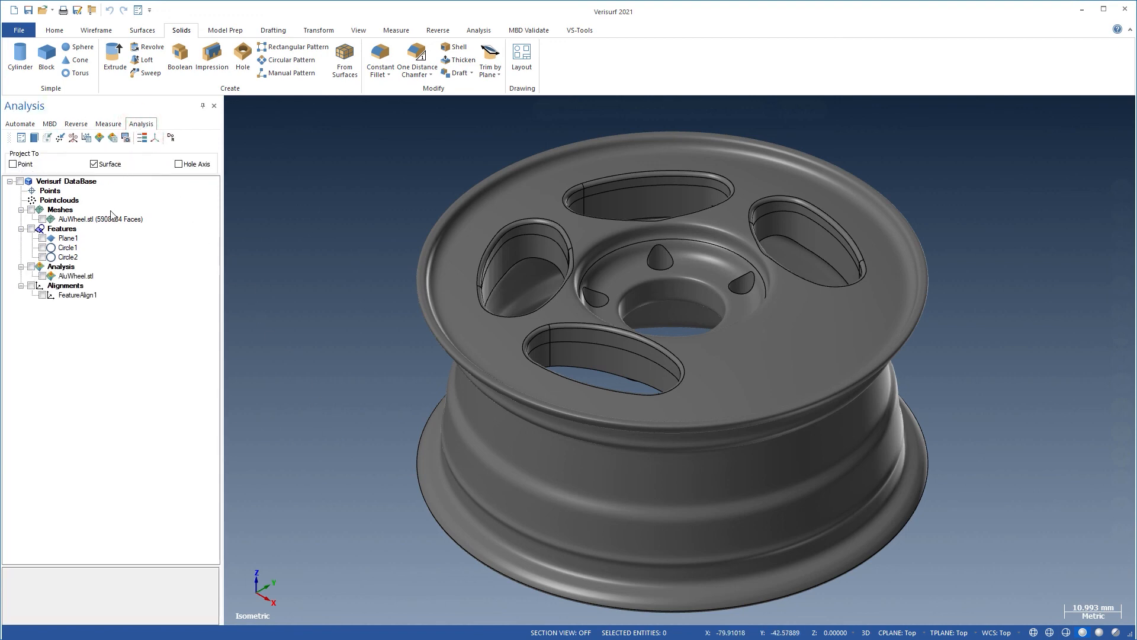
{"action": "left_click", "coordinate": [110, 220]}
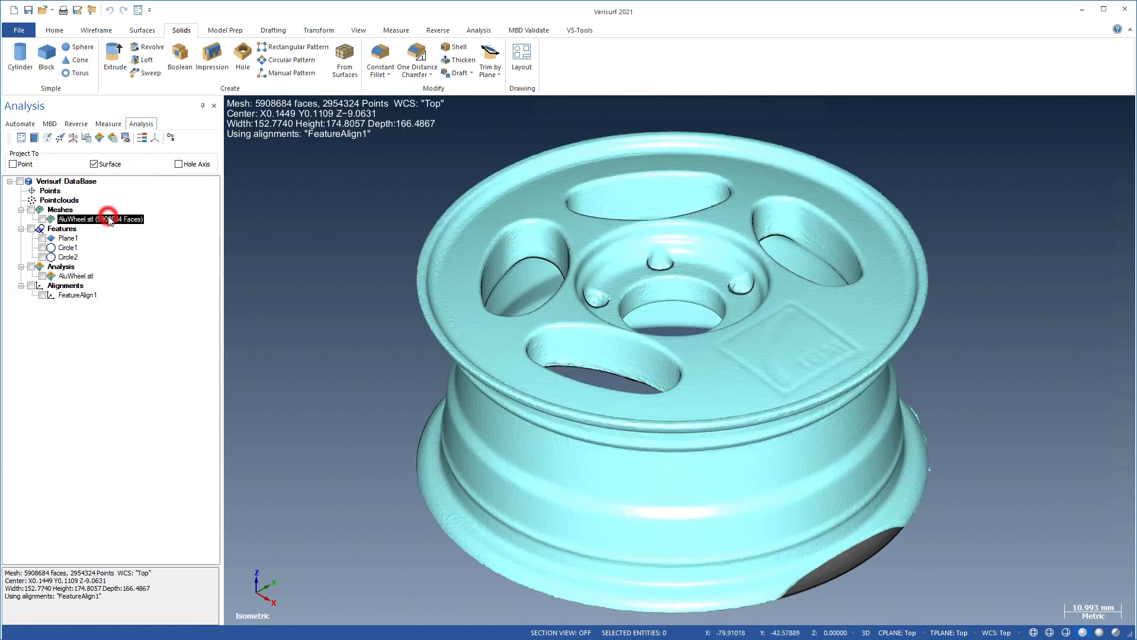
{"action": "left_click", "coordinate": [100, 138]}
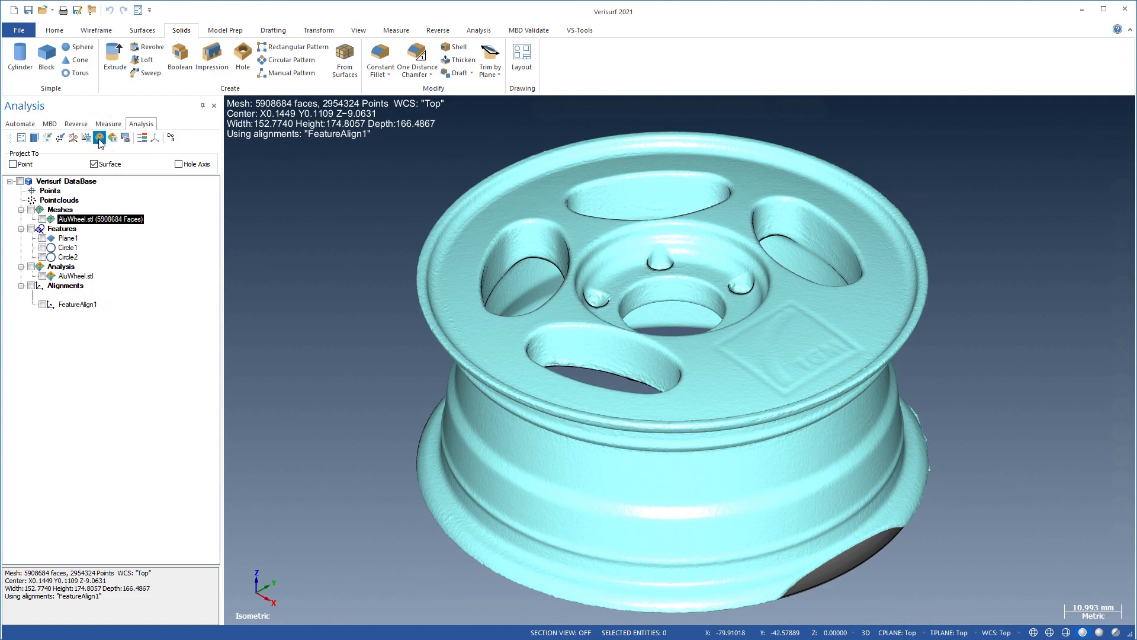
{"action": "left_click", "coordinate": [142, 138]}
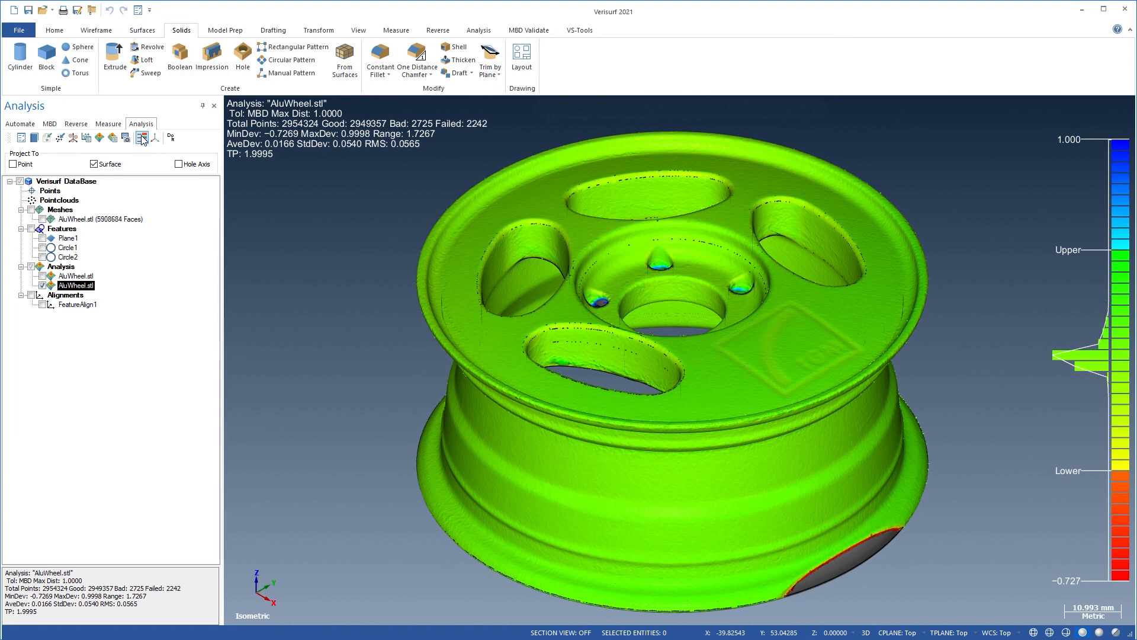